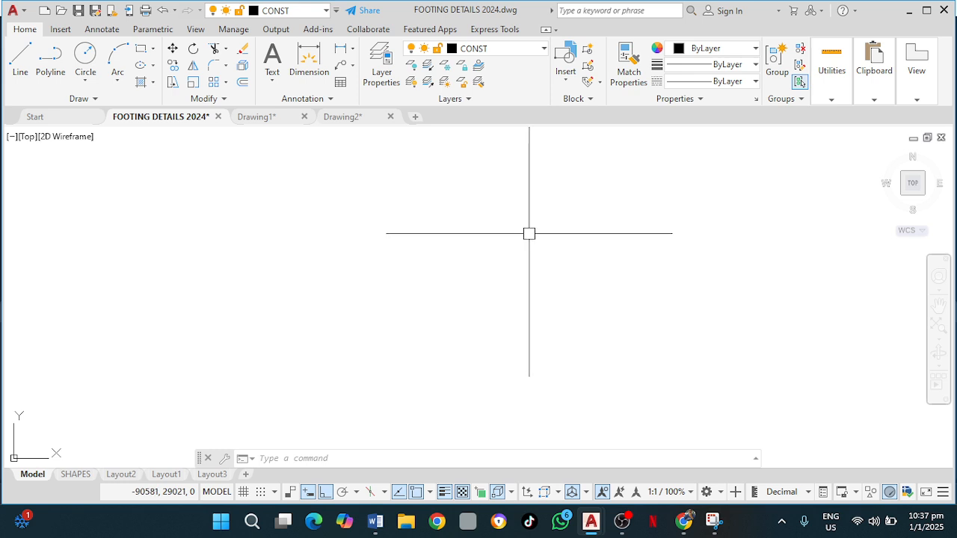
Draw a rectangle 10000 wide and 5000 high in the empty drawing area
text(c)
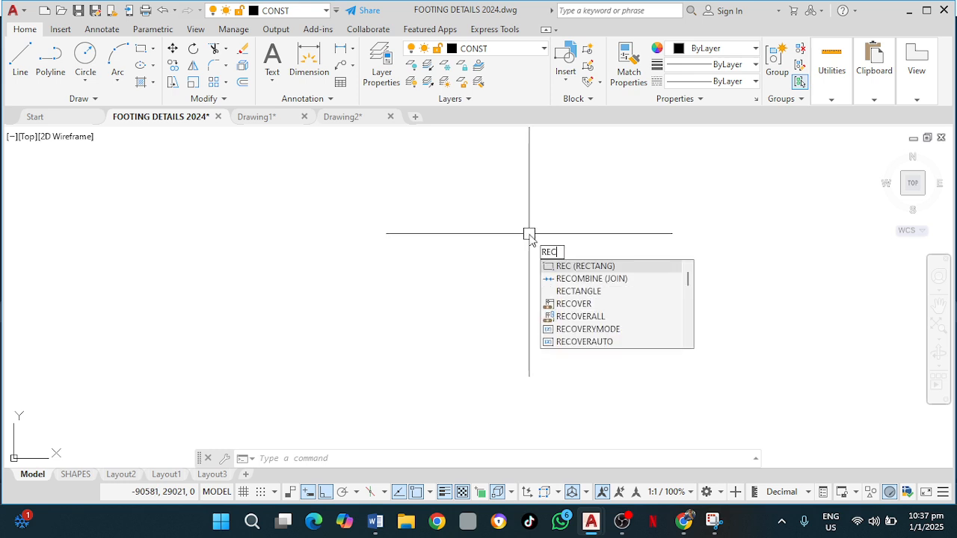
key(Return)
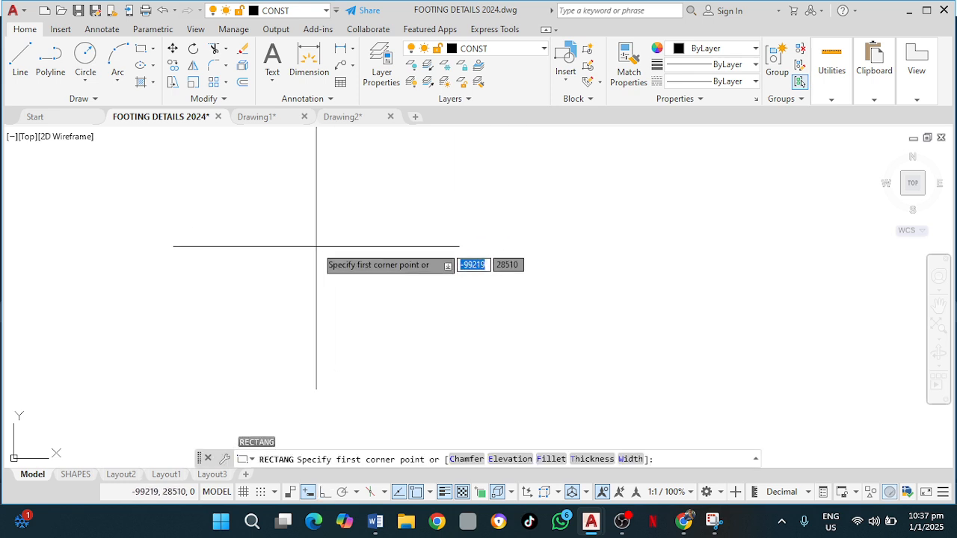
click(261, 262)
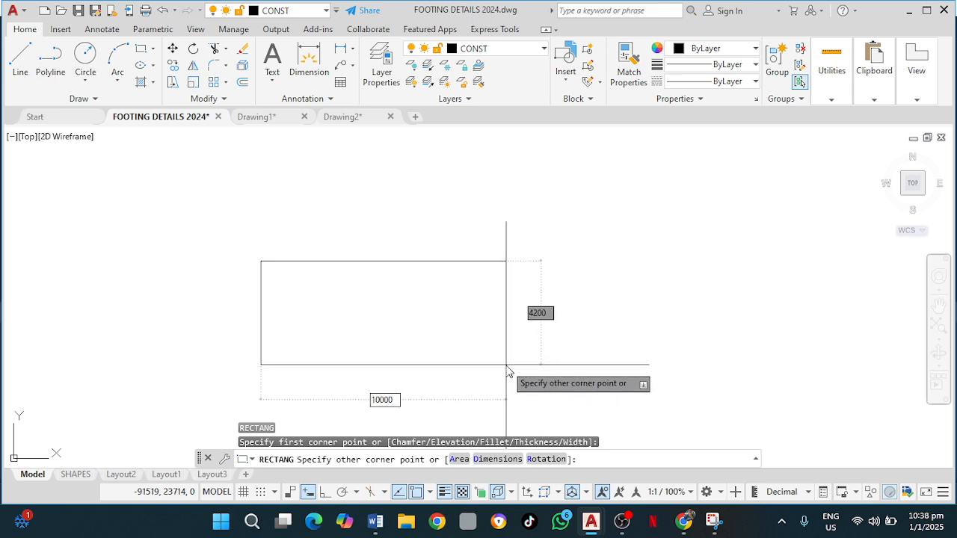
key(Tab)
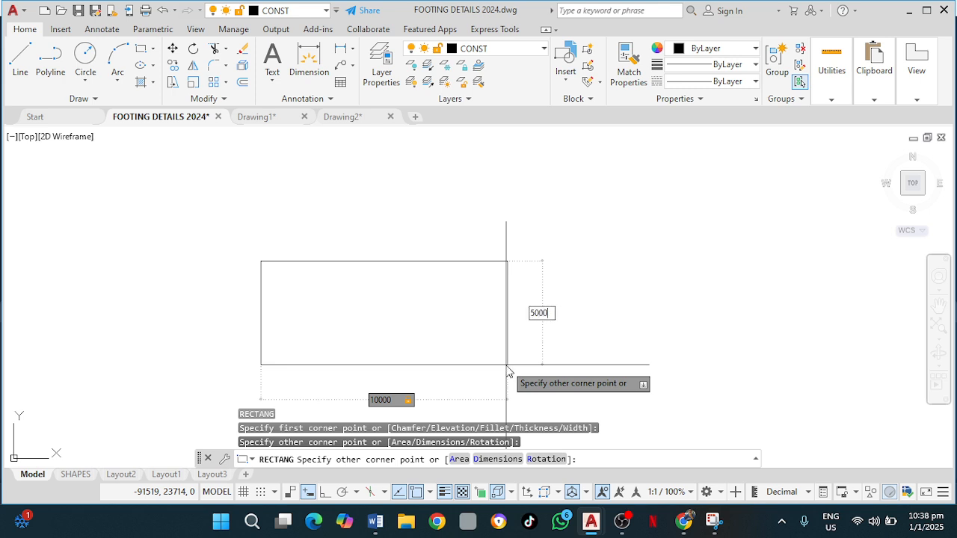
text(5000)
key(Return)
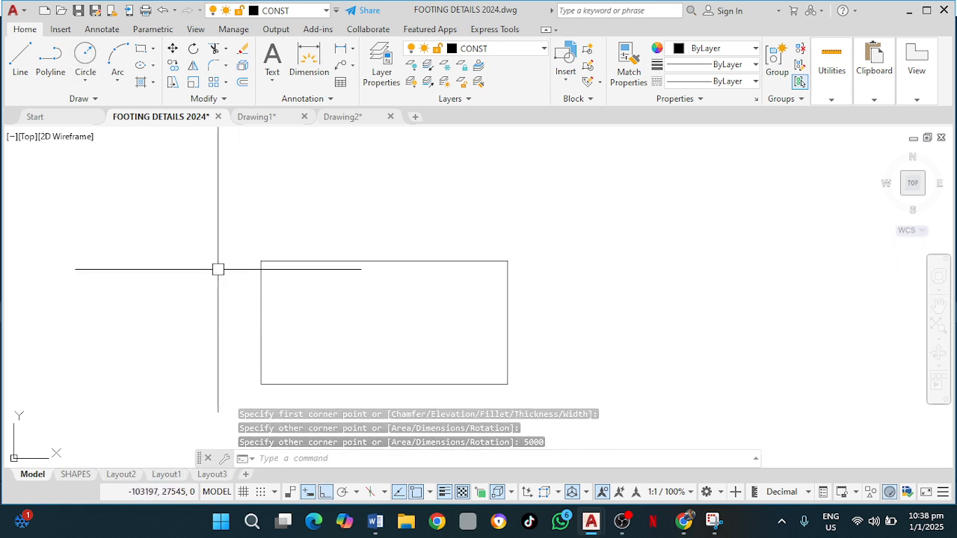
Draw a smaller, nearly square rectangle freehand to the right of the 10000 by 5000 rectangle
text(re)
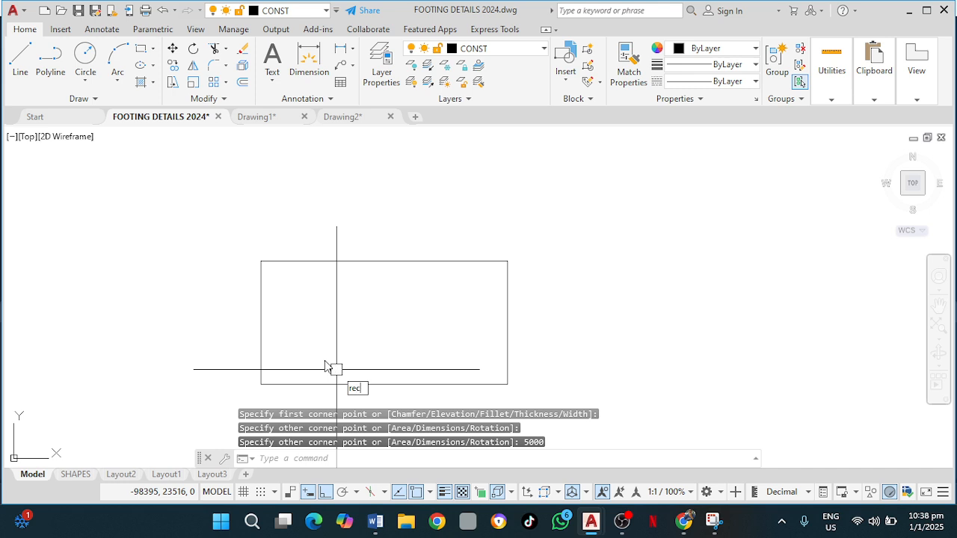
text(c)
key(Return)
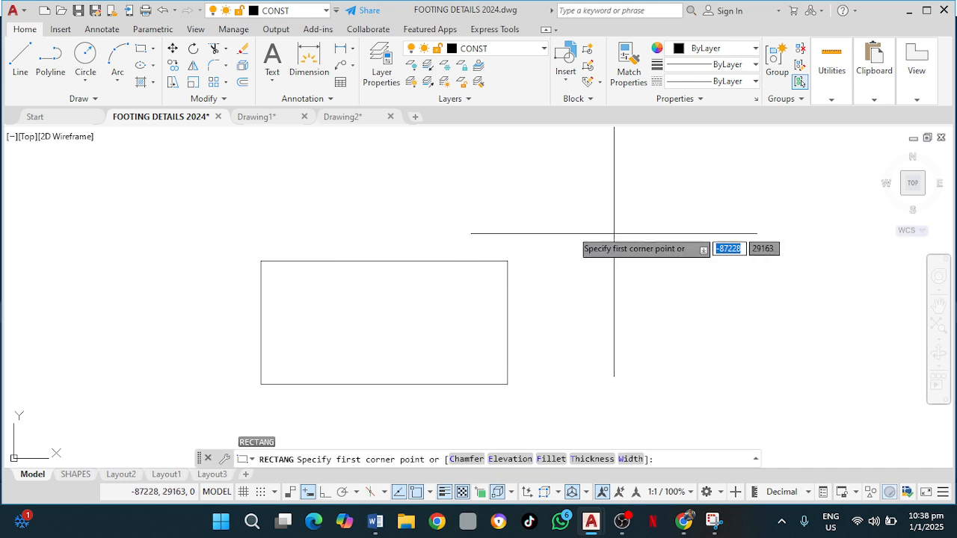
click(606, 280)
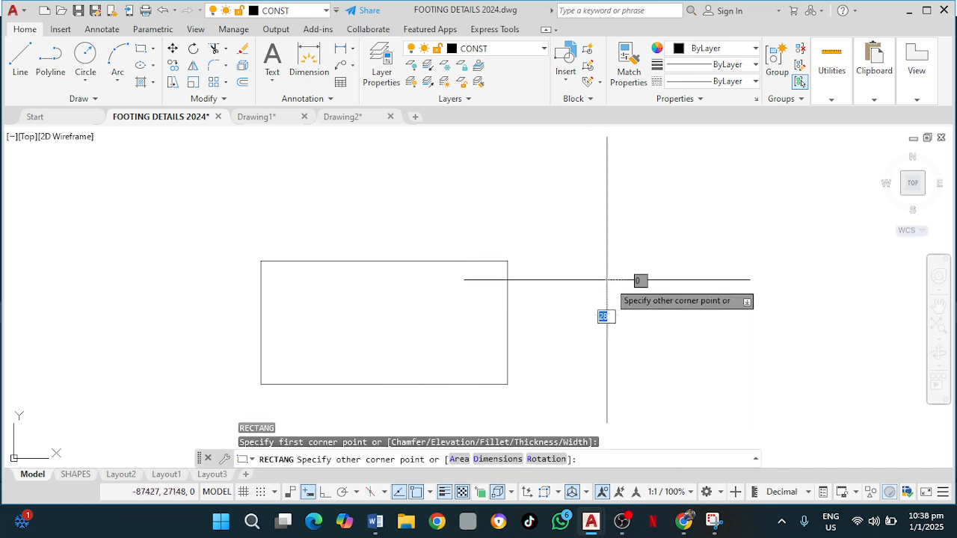
click(684, 364)
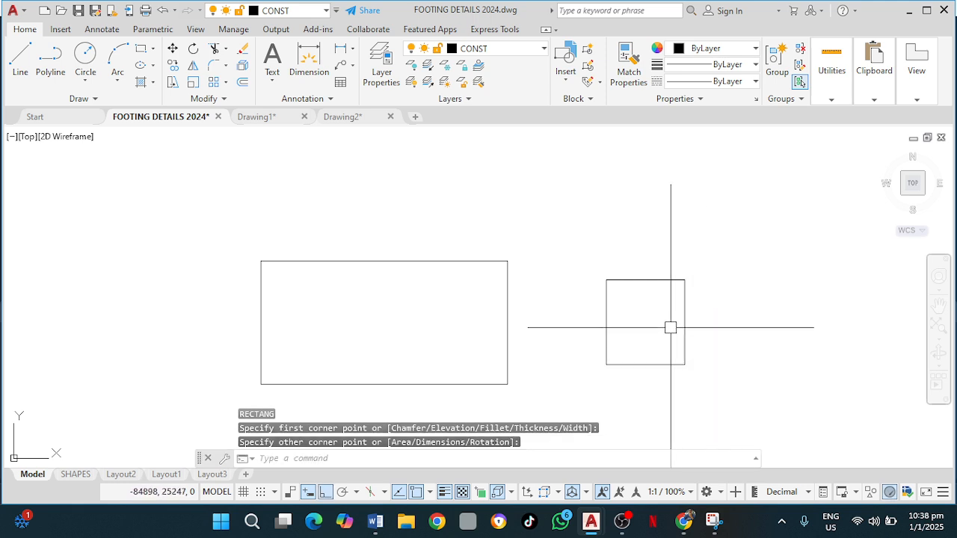
Move the small rectangle by its upper-right corner onto the lower-right corner of the large rectangle
click(687, 334)
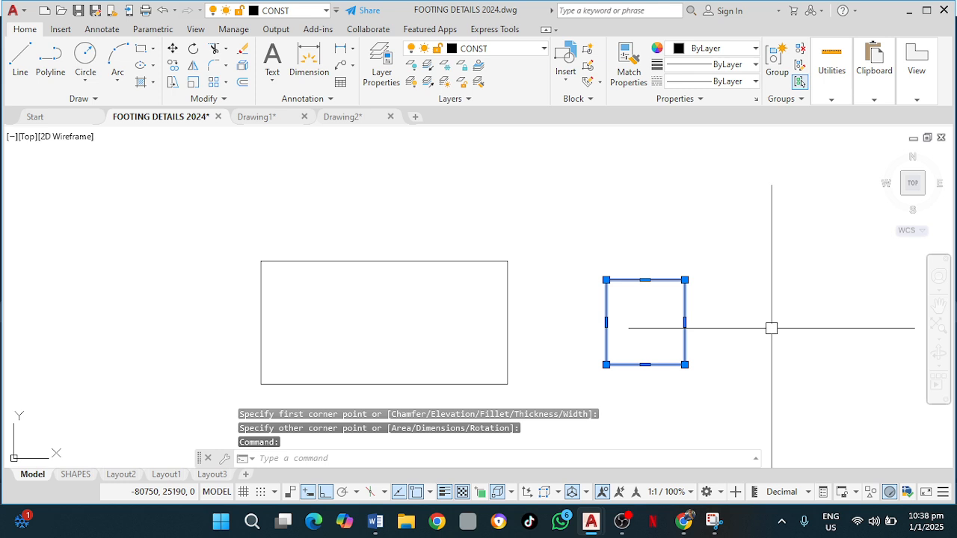
key(Return)
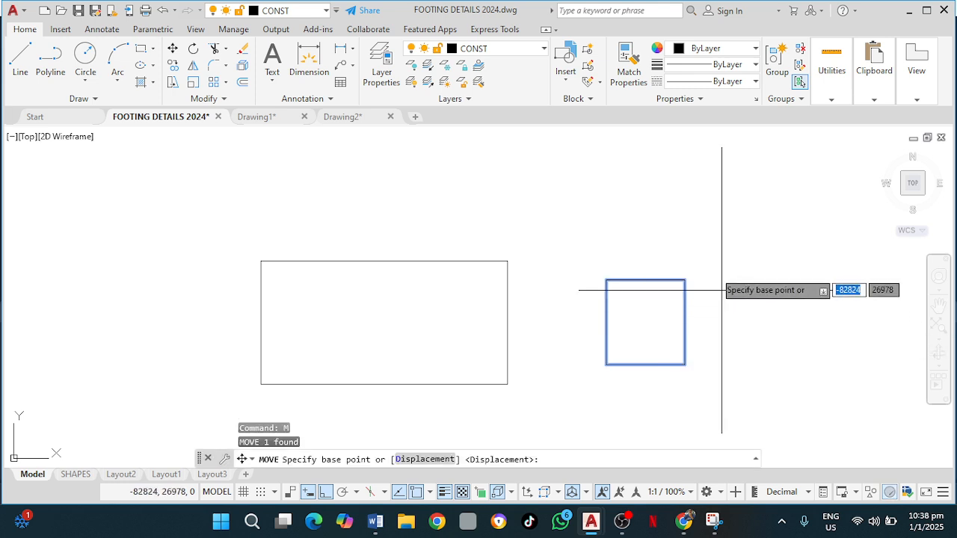
click(684, 279)
click(510, 380)
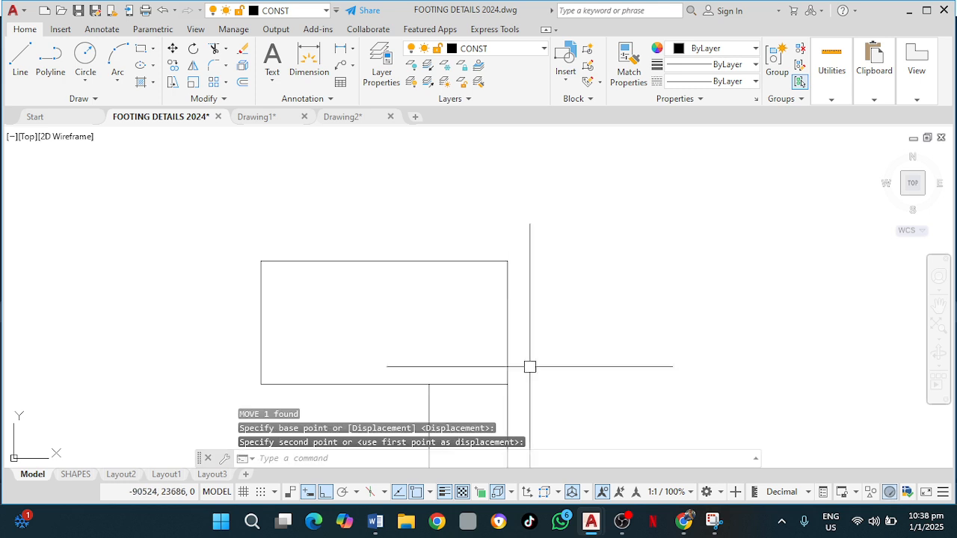
Draw a circle of radius 2500 centred on the midpoint of the large rectangle's left edge, reaching its lower-left corner
mouse_move(529, 367)
middle_down()
mouse_move(535, 207)
mouse_move(525, 334)
middle_up()
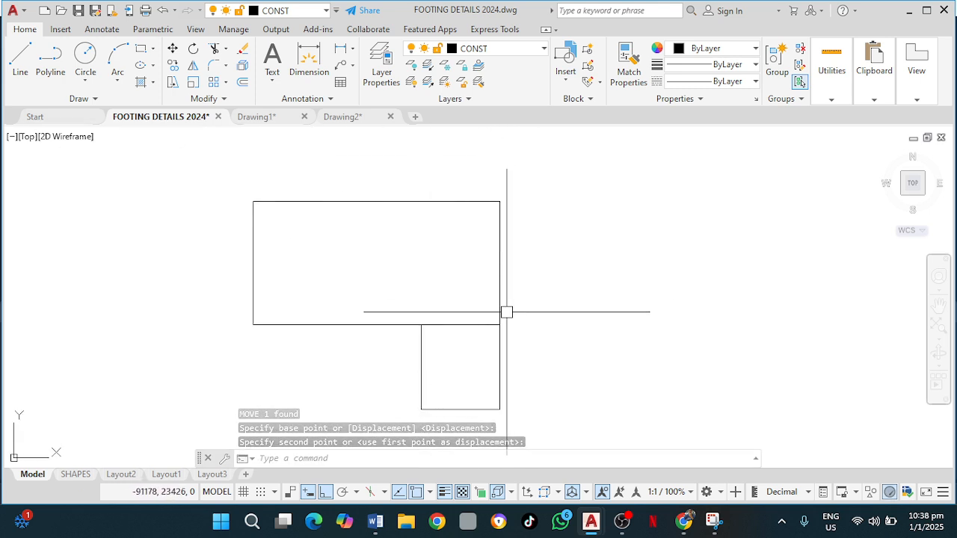
scroll(463, 326, up, 5)
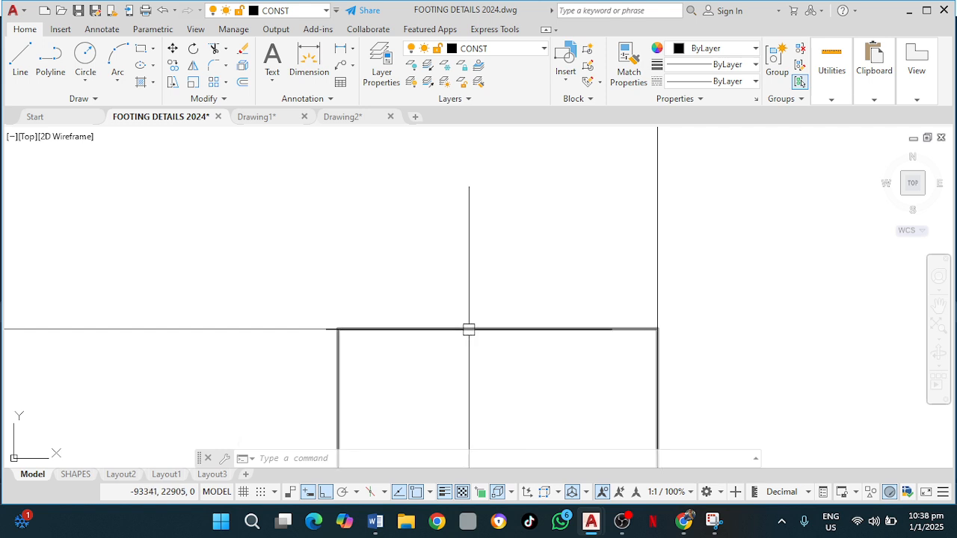
scroll(404, 290, down, 1)
middle_drag(429, 301, 617, 397)
scroll(618, 397, down, 1)
middle_drag(415, 260, 405, 290)
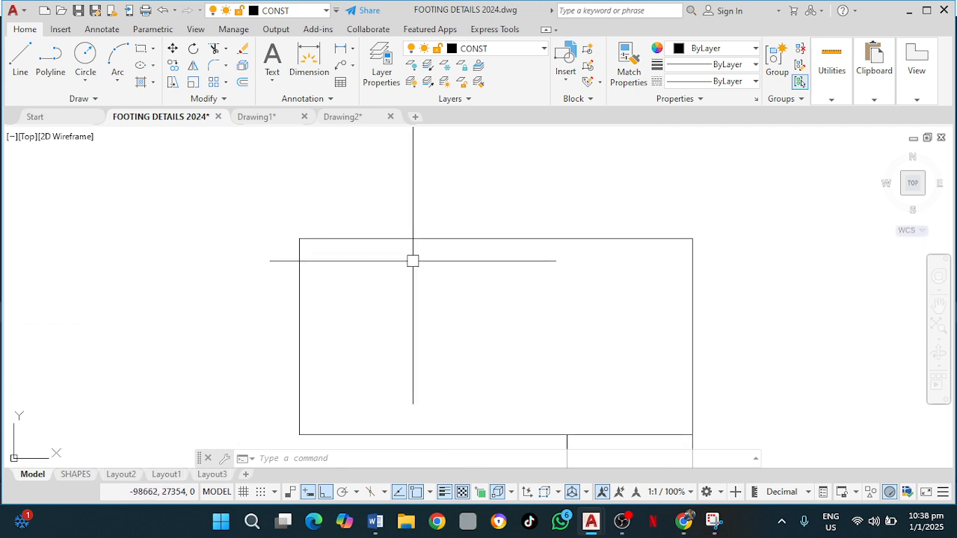
click(84, 57)
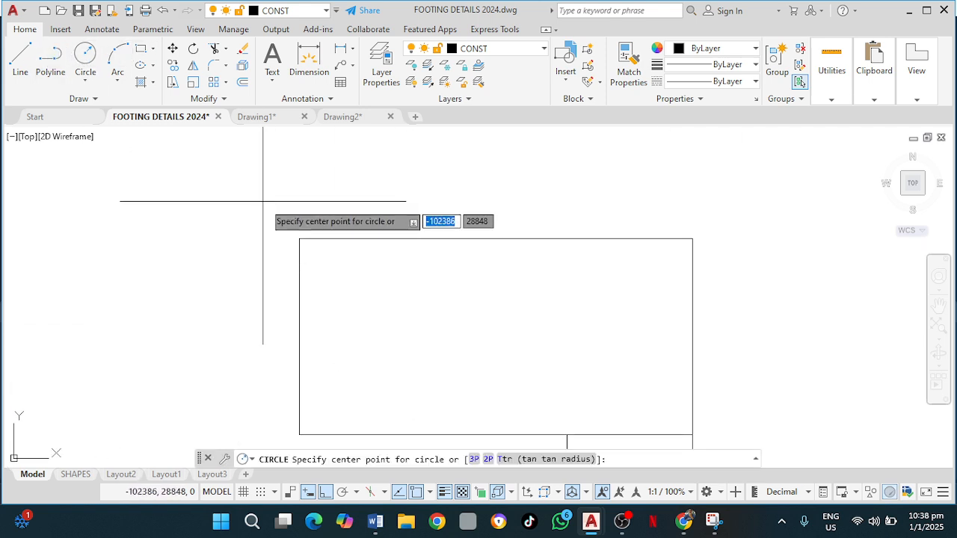
click(299, 336)
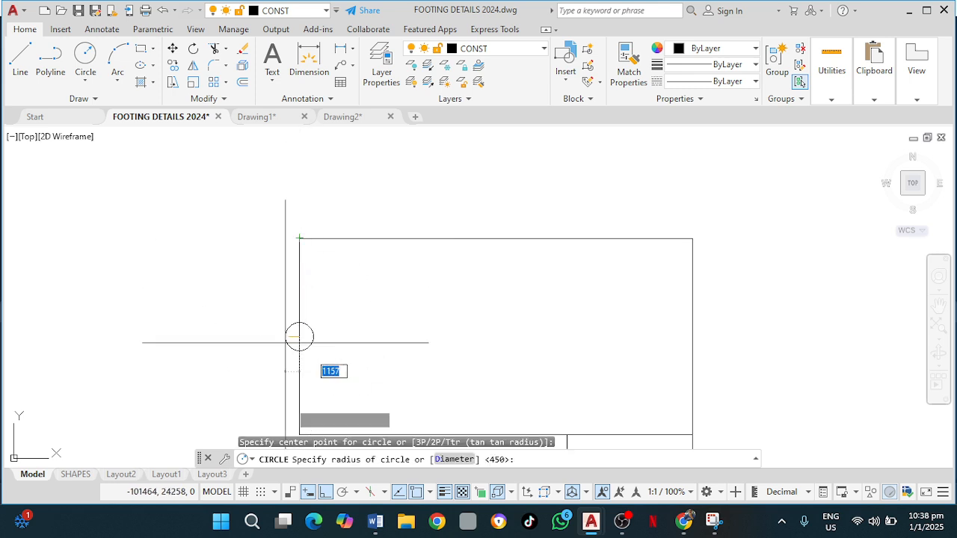
middle_drag(314, 409, 315, 340)
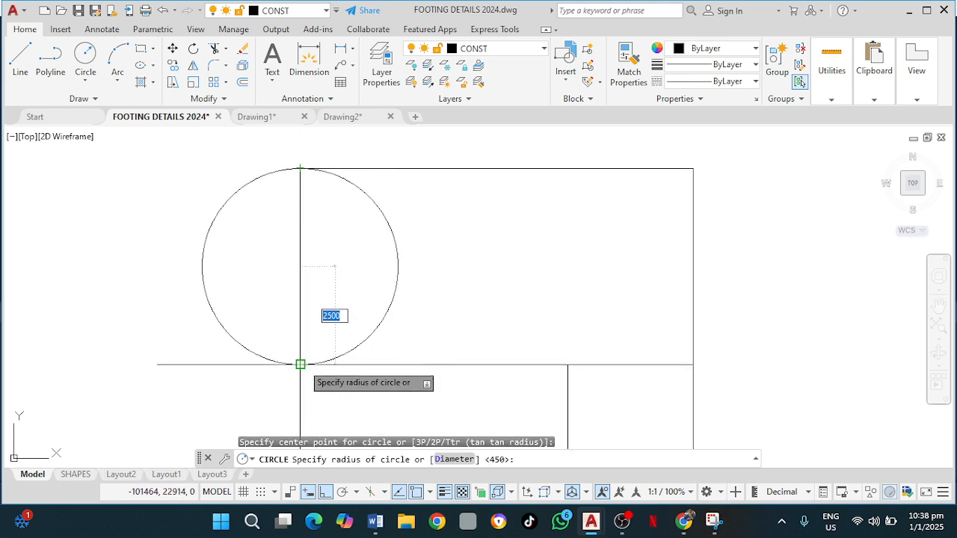
click(300, 364)
Draw a circle centred on the midpoint of the large rectangle's right edge, with its radius reaching the upper-right corner
middle_drag(476, 266, 349, 346)
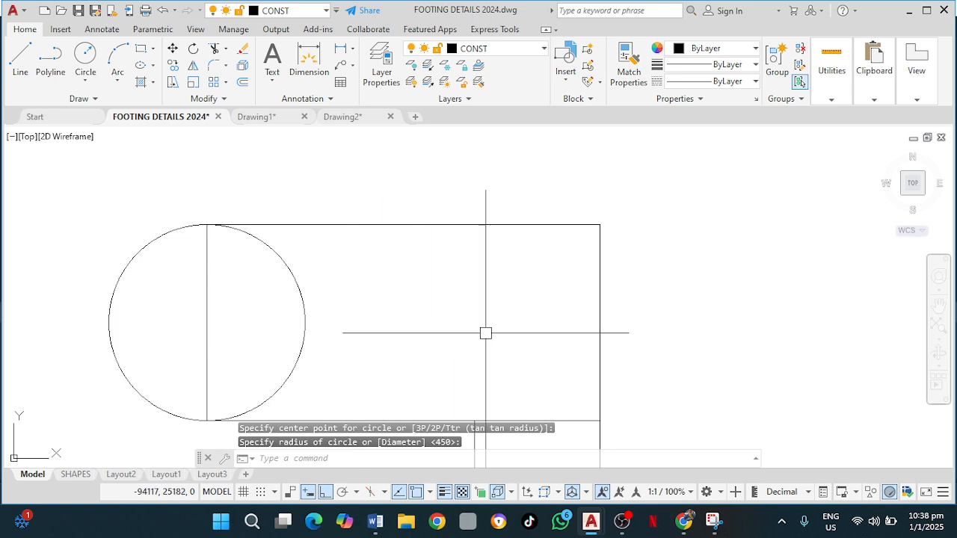
key(Return)
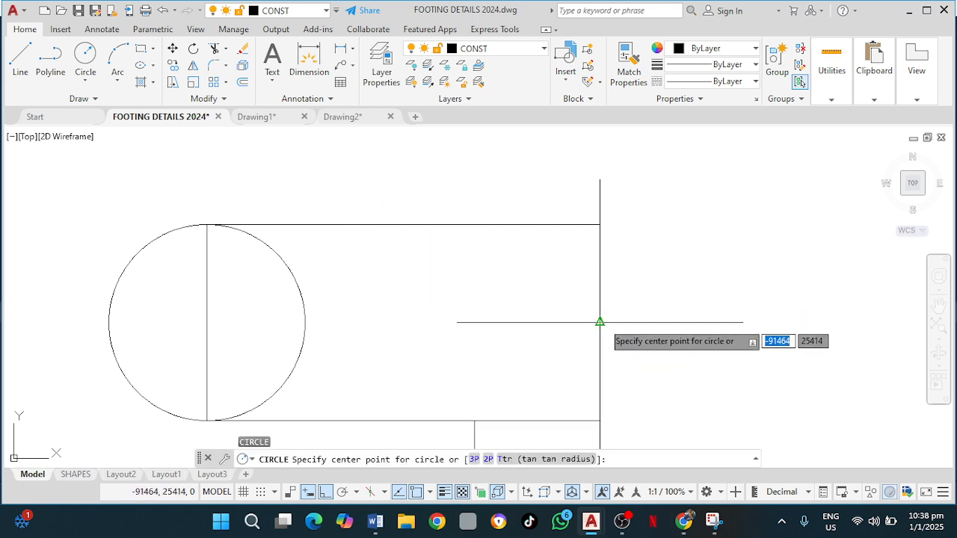
click(600, 322)
click(599, 226)
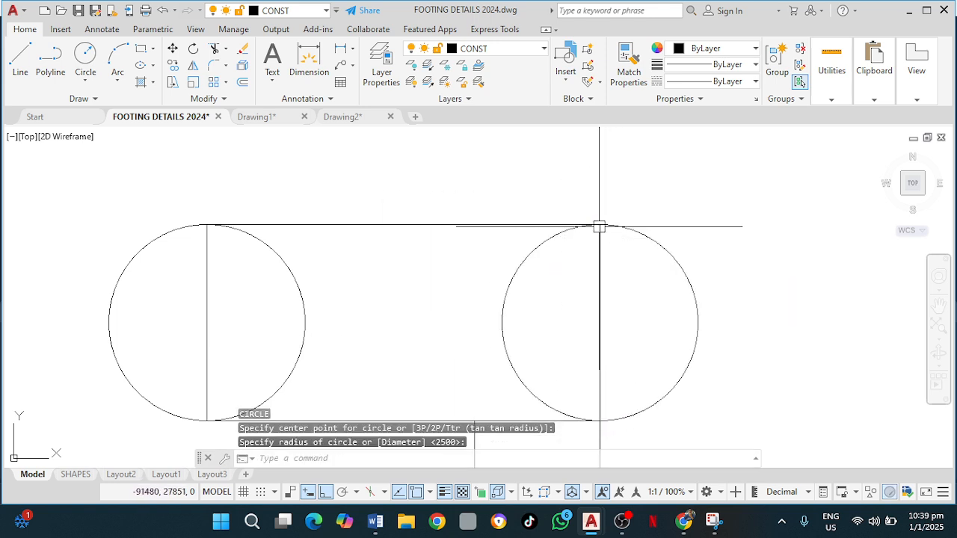
Draw two connected lines from the large rectangle's upper-right corner to the right circle's left quadrant and on to the lower-right corner
middle_drag(636, 364, 636, 356)
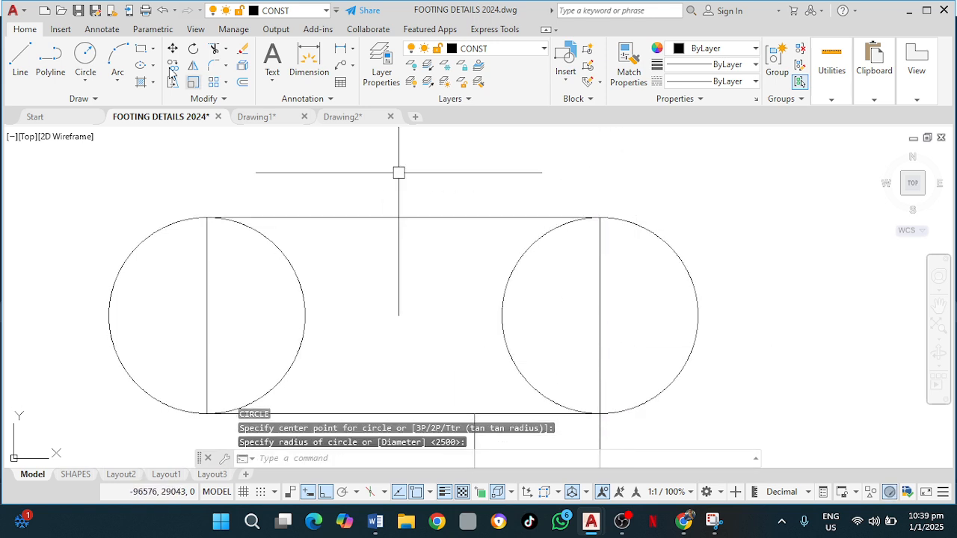
click(20, 60)
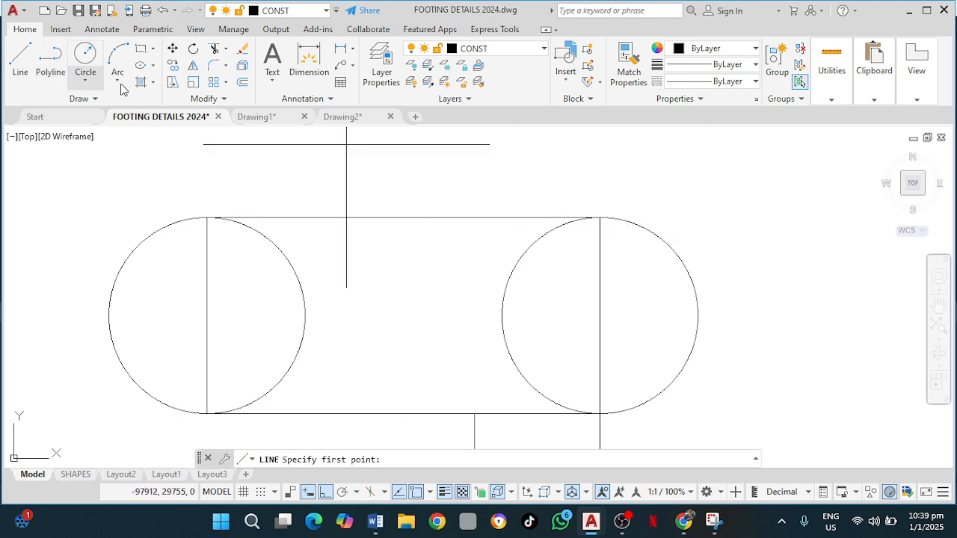
click(599, 217)
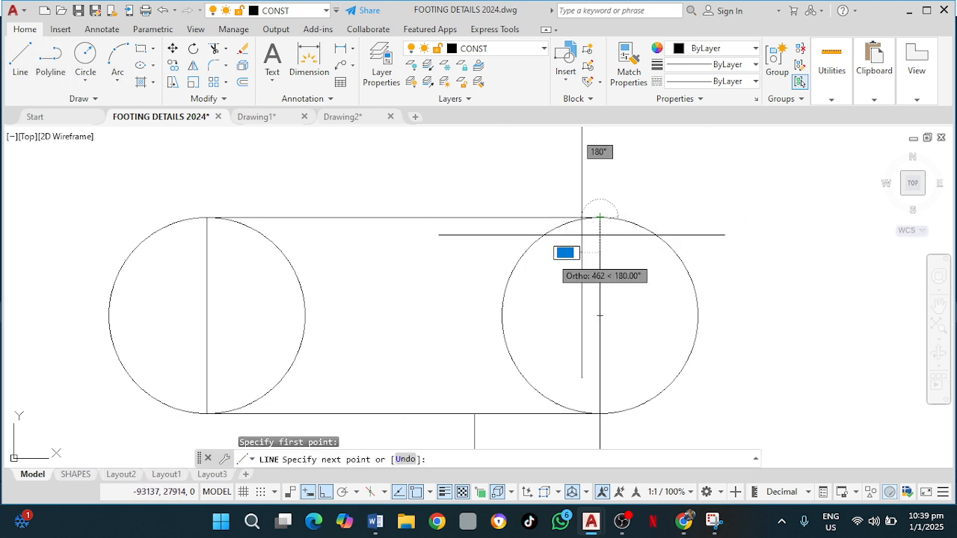
click(501, 315)
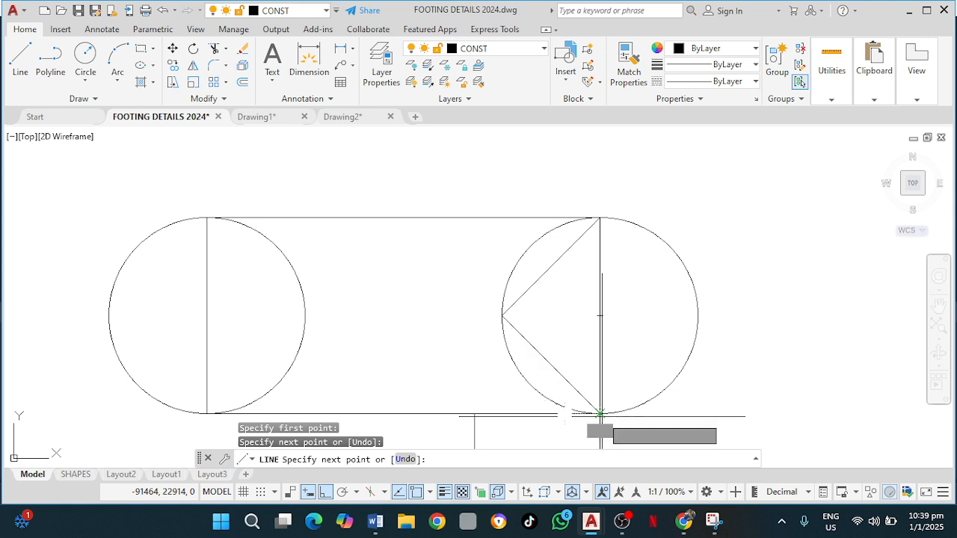
click(599, 412)
key(Return)
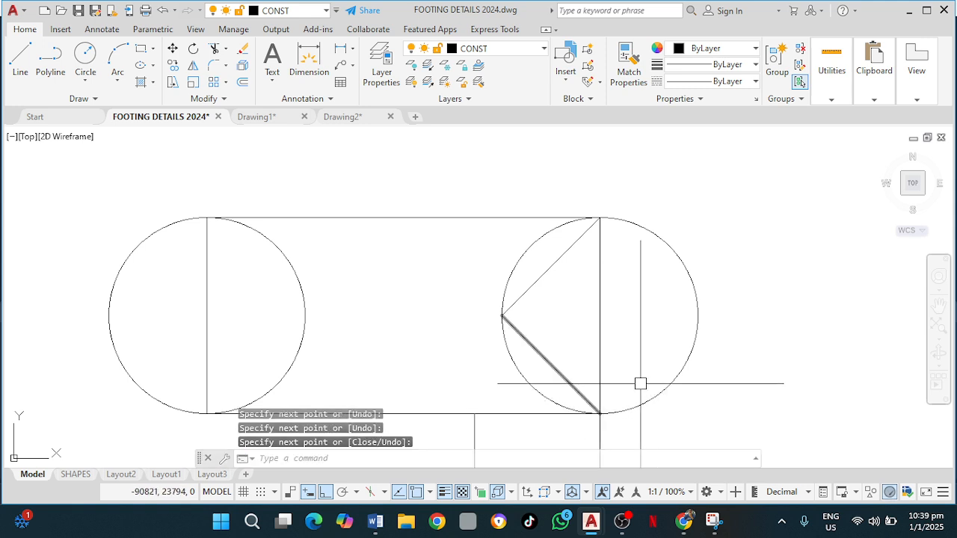
Draw two connected lines from the large rectangle's upper-left corner to the left circle's right quadrant and on to the lower-left corner
mouse_move(394, 310)
middle_down()
mouse_move(487, 321)
mouse_move(498, 332)
middle_up()
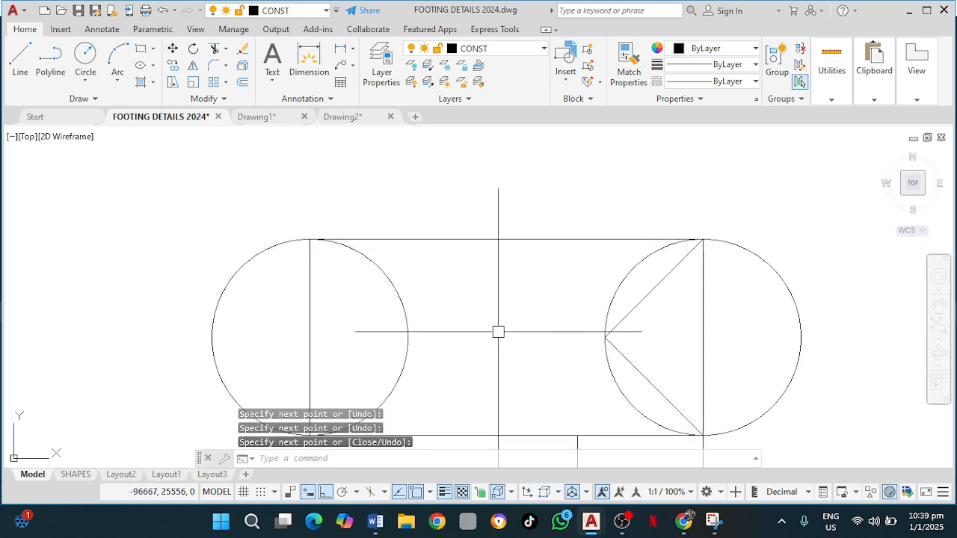
key(space)
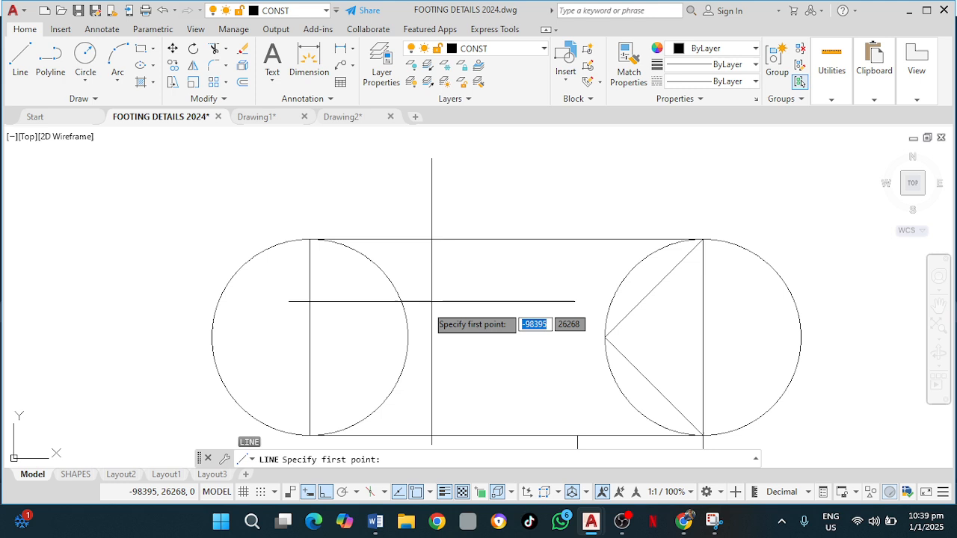
click(310, 239)
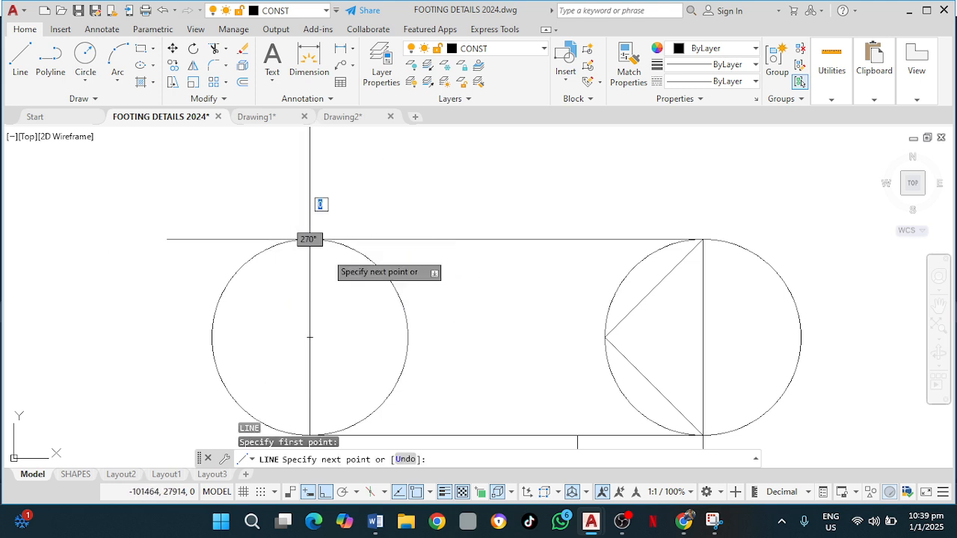
click(407, 337)
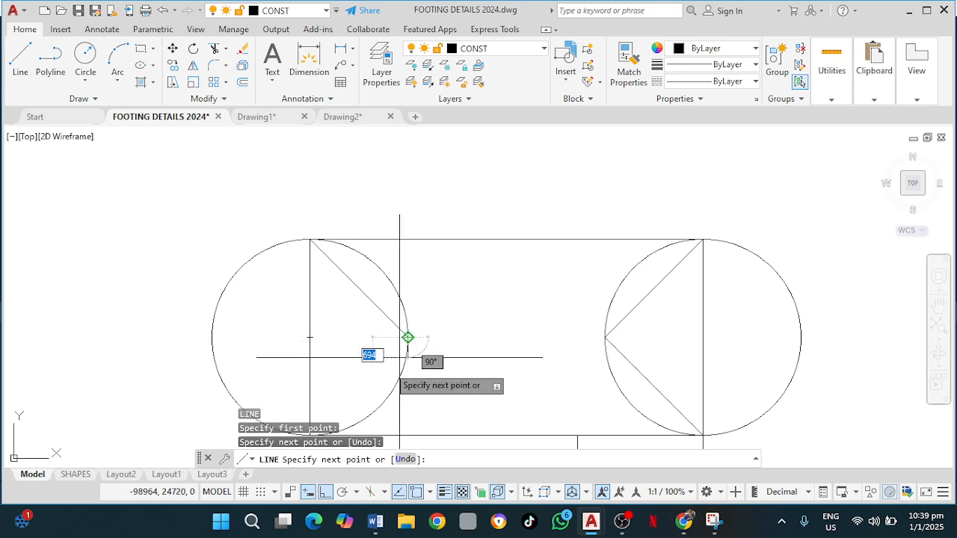
middle_drag(348, 406, 348, 340)
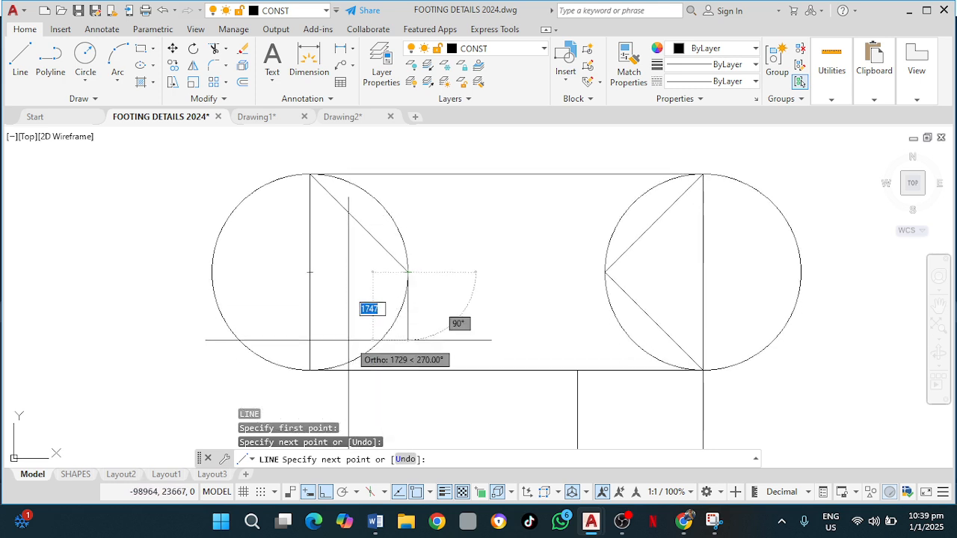
click(310, 369)
key(Escape)
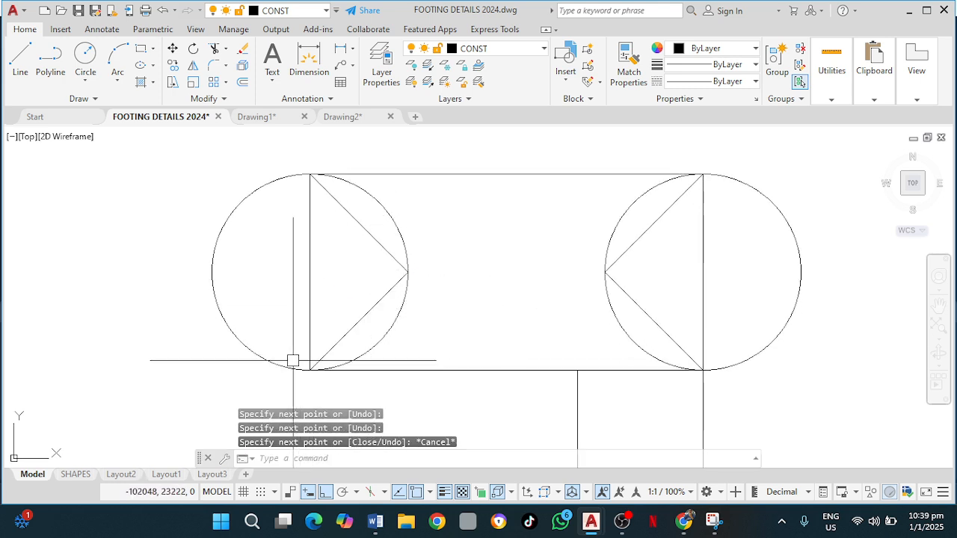
Draw a horizontal line joining the apex points of the left and right diagonal line pairs
click(20, 66)
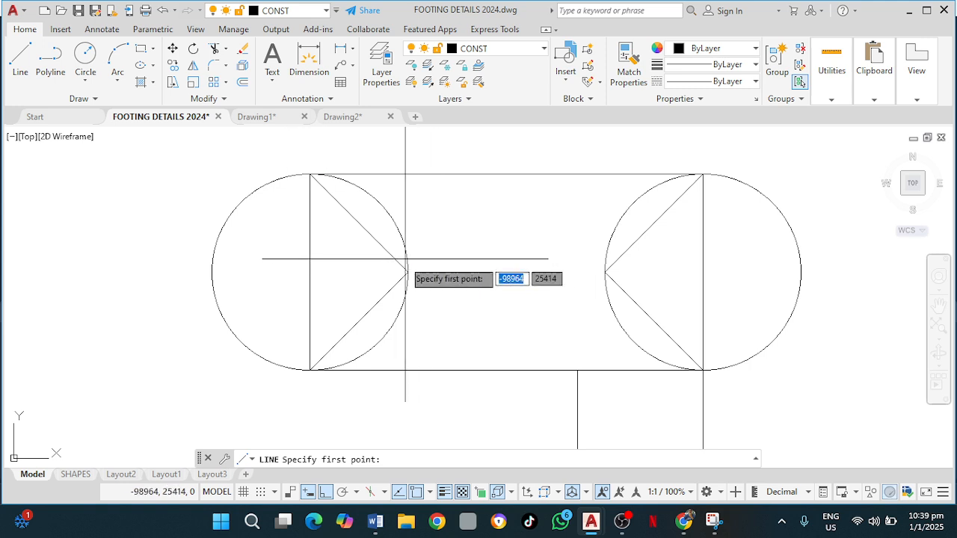
click(407, 271)
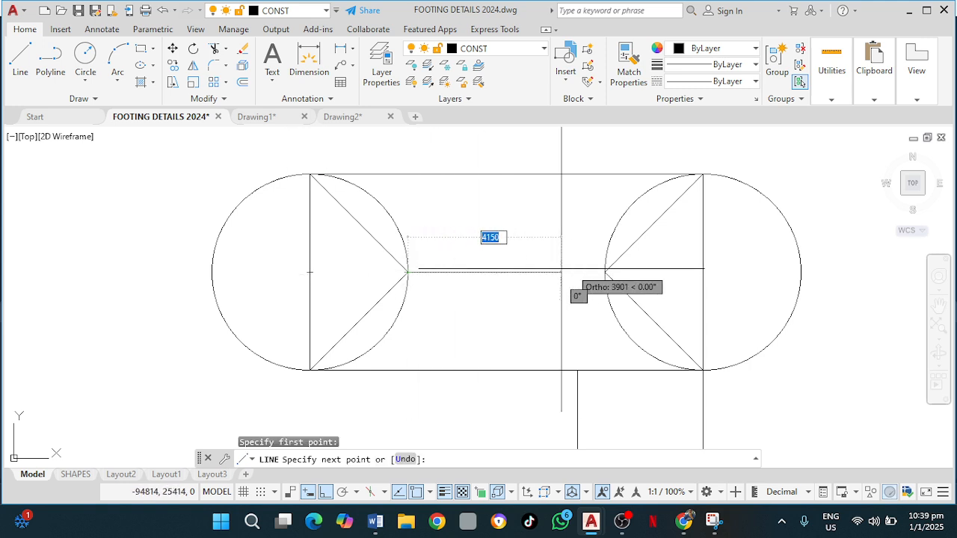
click(606, 271)
key(Escape)
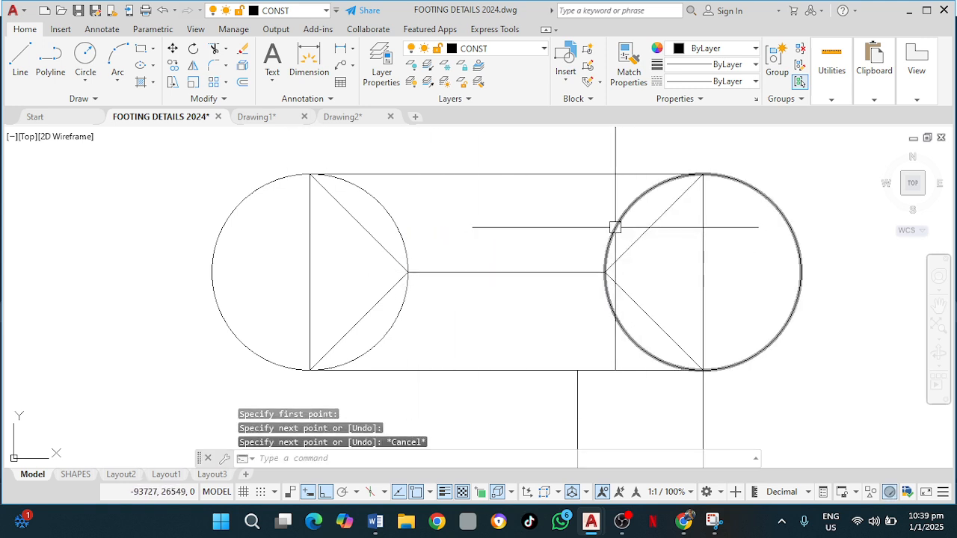
Erase the two construction circles centred on the large rectangle's left and right edges
click(617, 220)
click(395, 222)
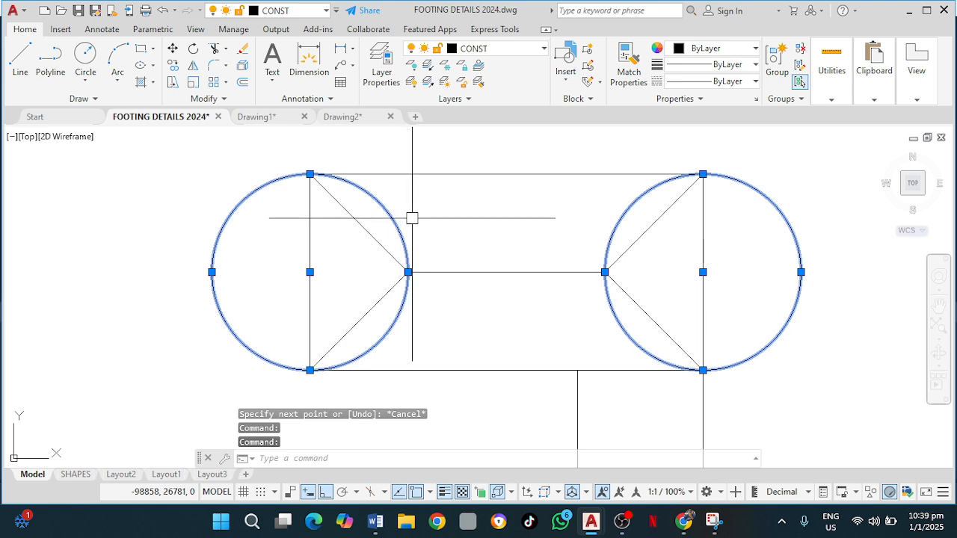
key(Delete)
Draw a circle centred on the midpoint of the small rectangle's bottom edge, with its radius reaching the lower-right corner
scroll(568, 239, down, 2)
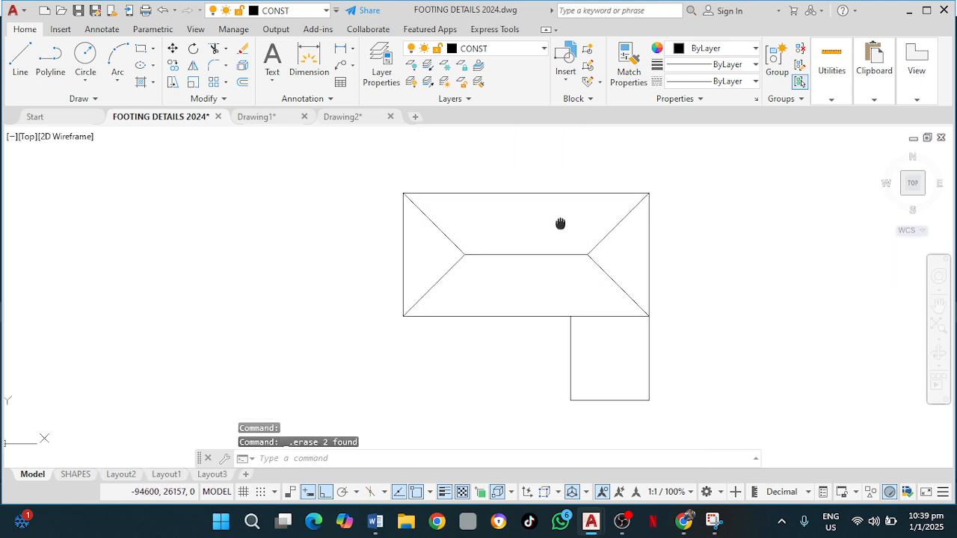
click(75, 60)
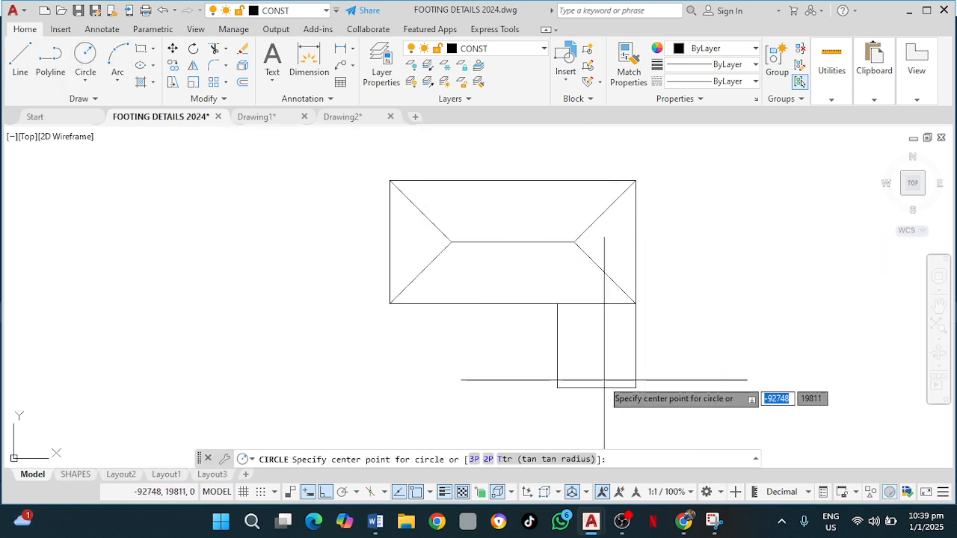
click(595, 387)
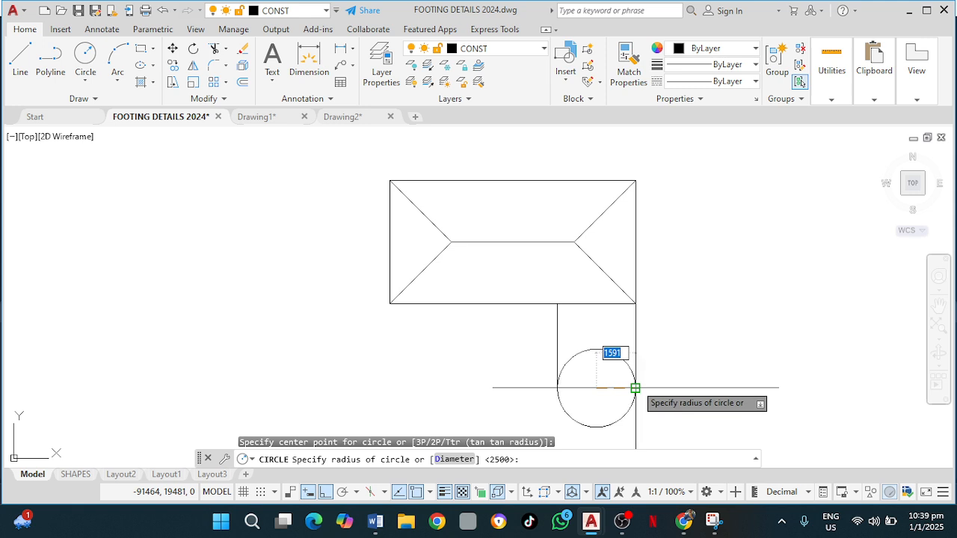
click(638, 384)
Draw two connected lines from the small rectangle's lower-left corner to the circle's top quadrant and on to the lower-right corner
scroll(348, 288, up, 2)
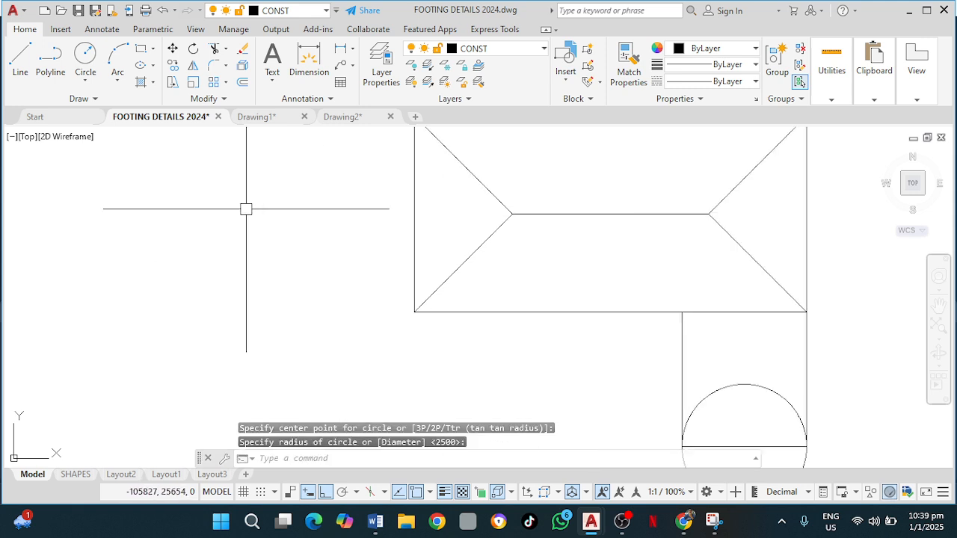
click(20, 56)
middle_drag(578, 309, 497, 225)
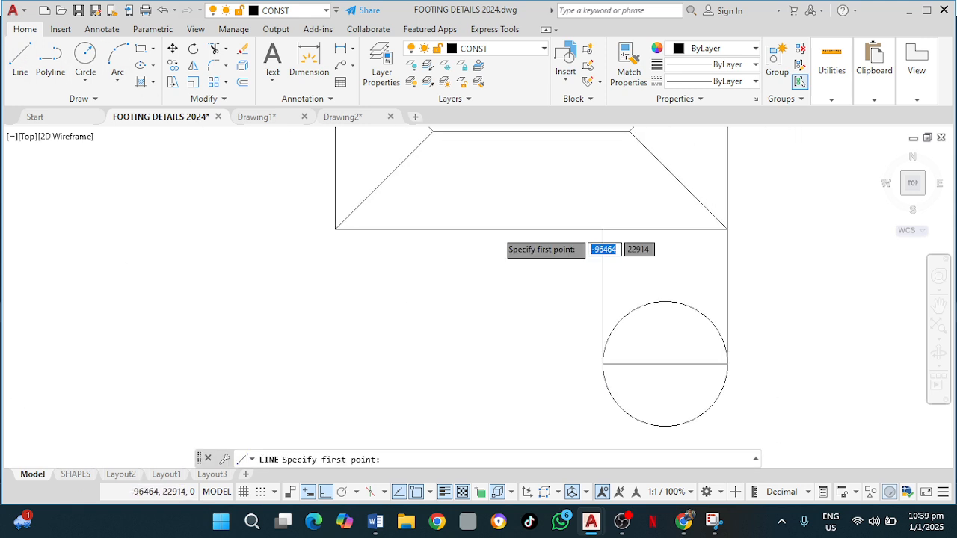
click(602, 364)
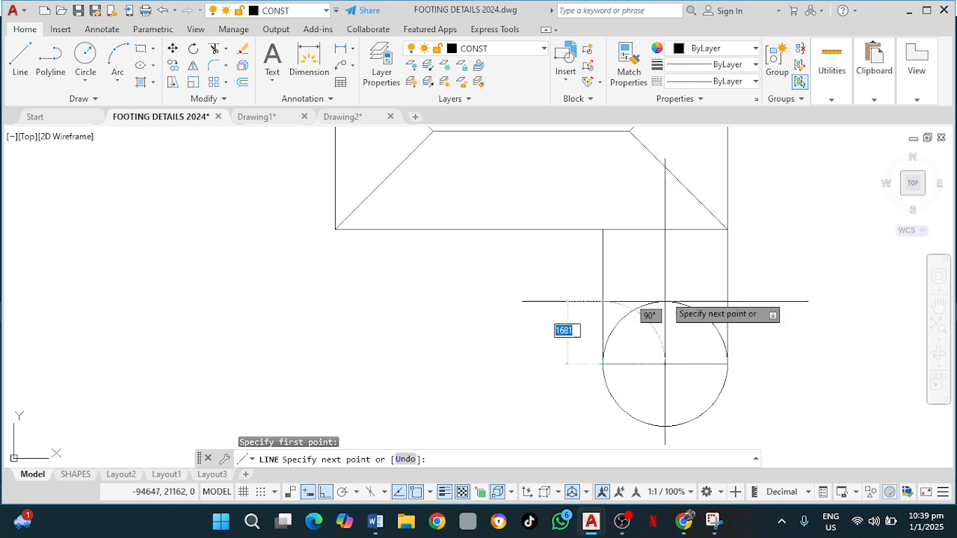
click(665, 302)
click(727, 364)
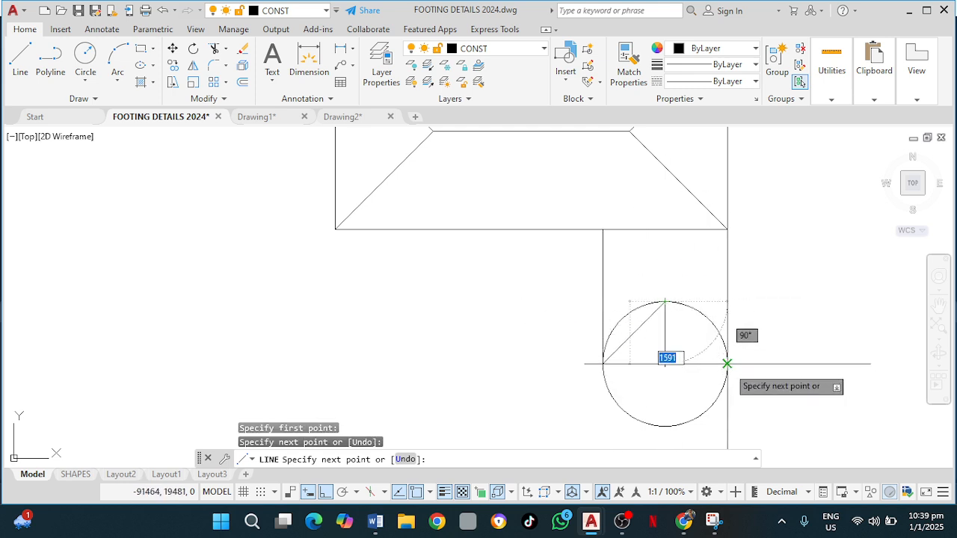
key(Escape)
Draw a vertical line from the small wing's apex up into the large rectangle, past its lower-right diagonal
key(space)
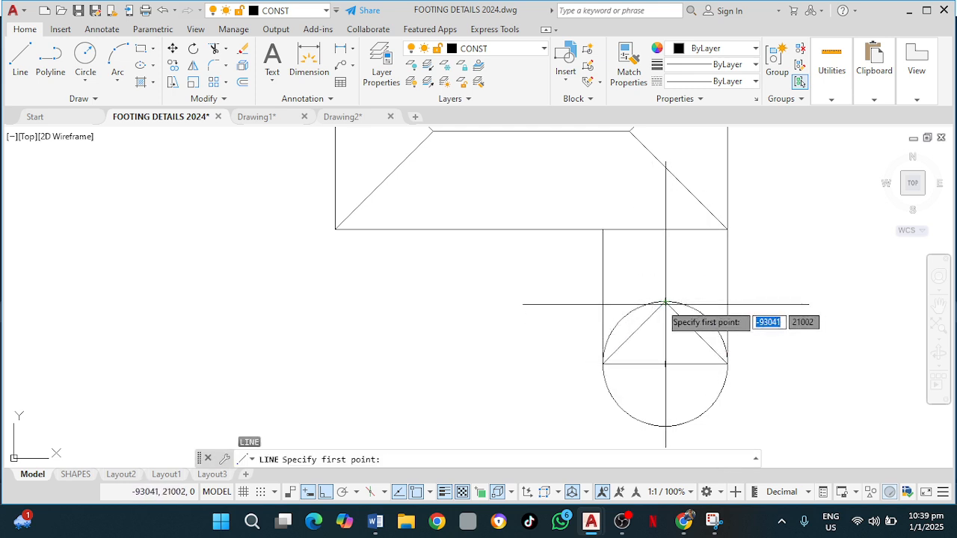
click(665, 301)
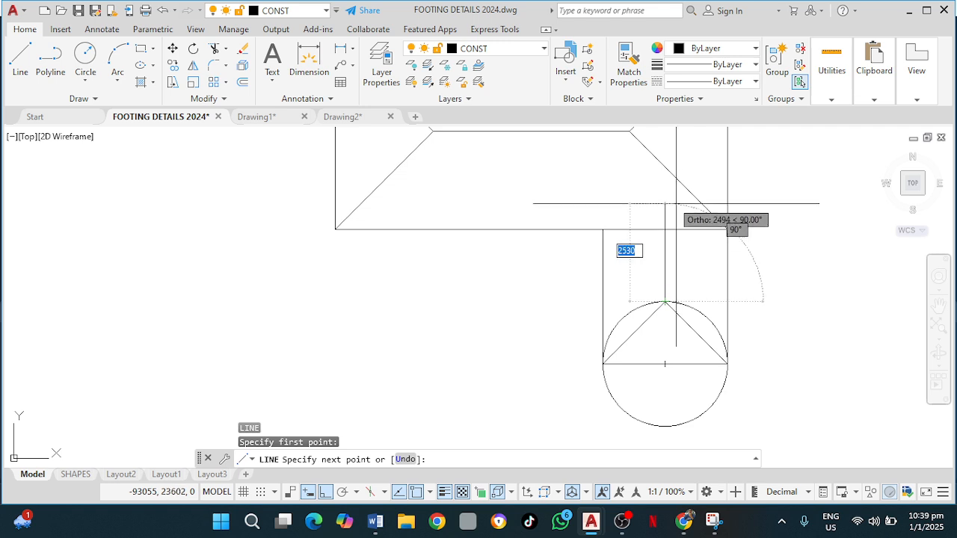
click(665, 141)
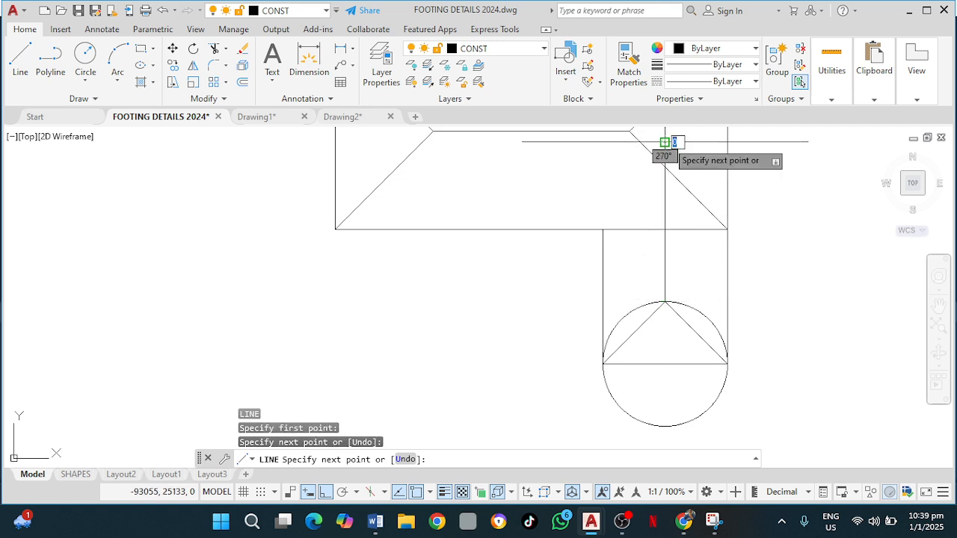
key(Escape)
Trim the vertical ridge line above the large rectangle's lower-right diagonal, and trim that diagonal's lower part back to the ridge line
middle_drag(689, 194, 635, 292)
text(TR)
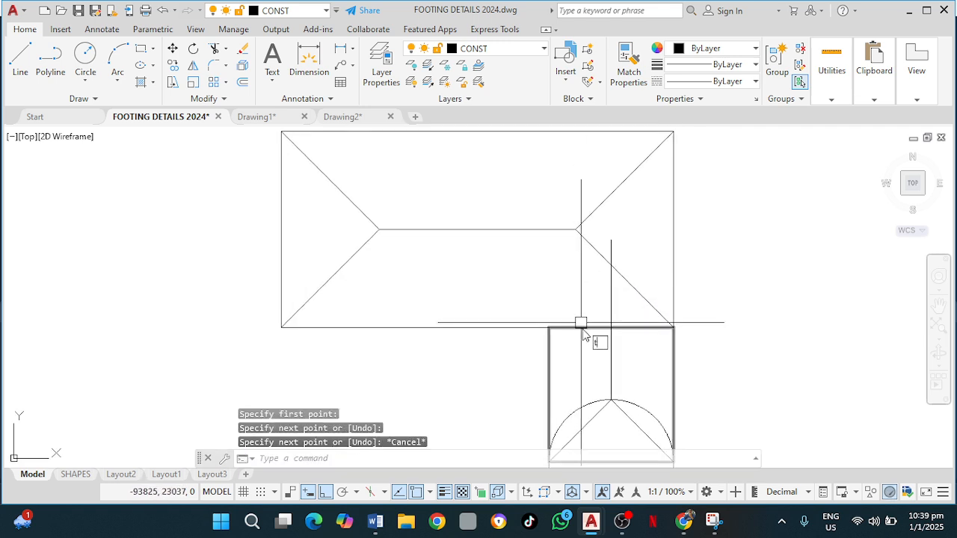
key(Return)
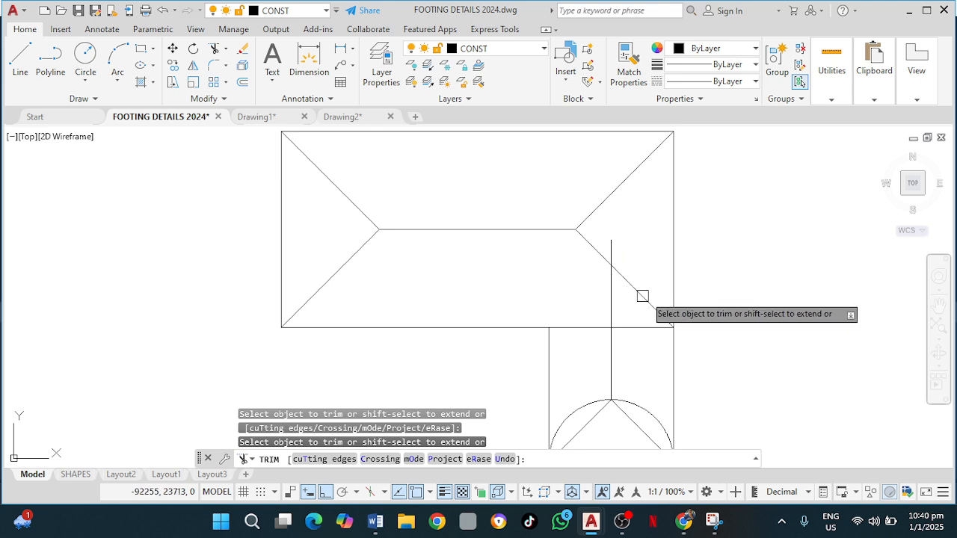
scroll(643, 296, up, 2)
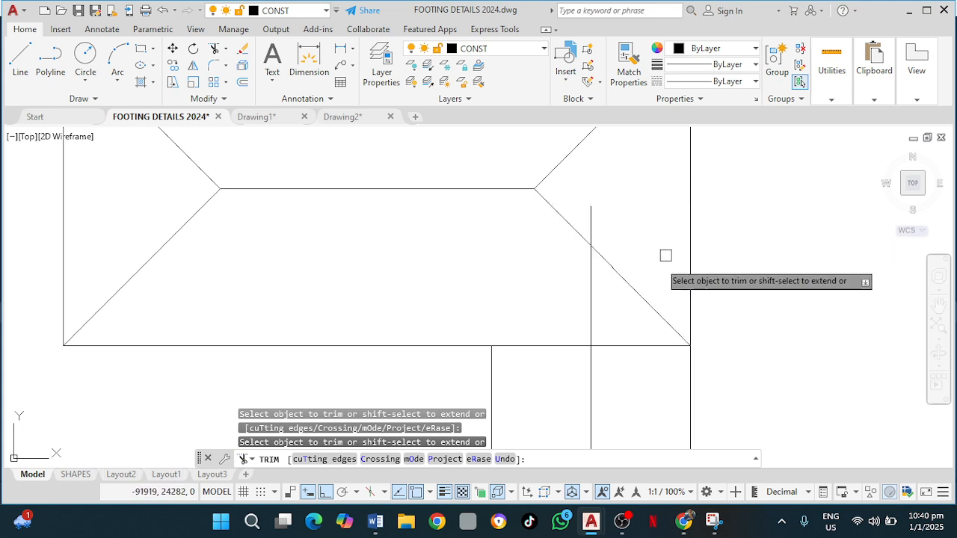
middle_drag(649, 281, 617, 372)
scroll(632, 245, down, 2)
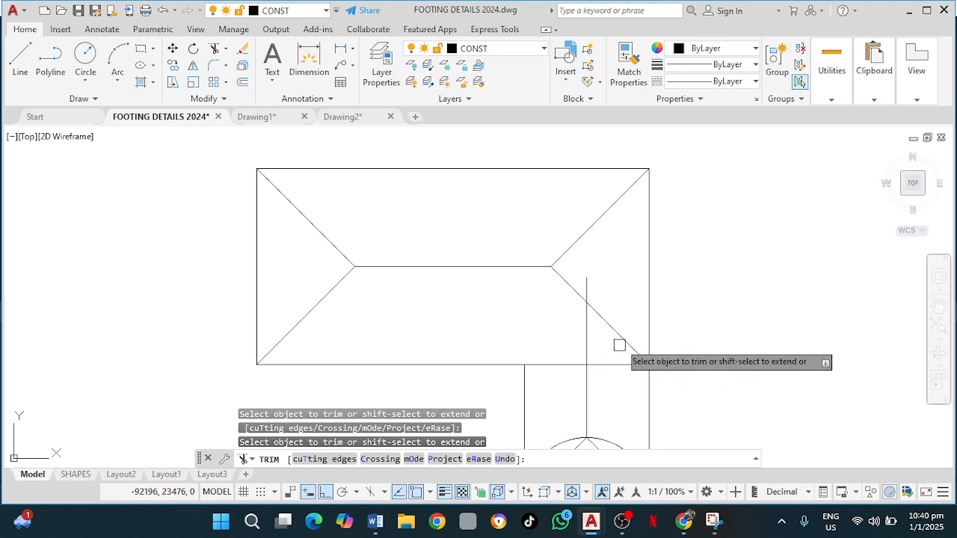
scroll(621, 341, up, 2)
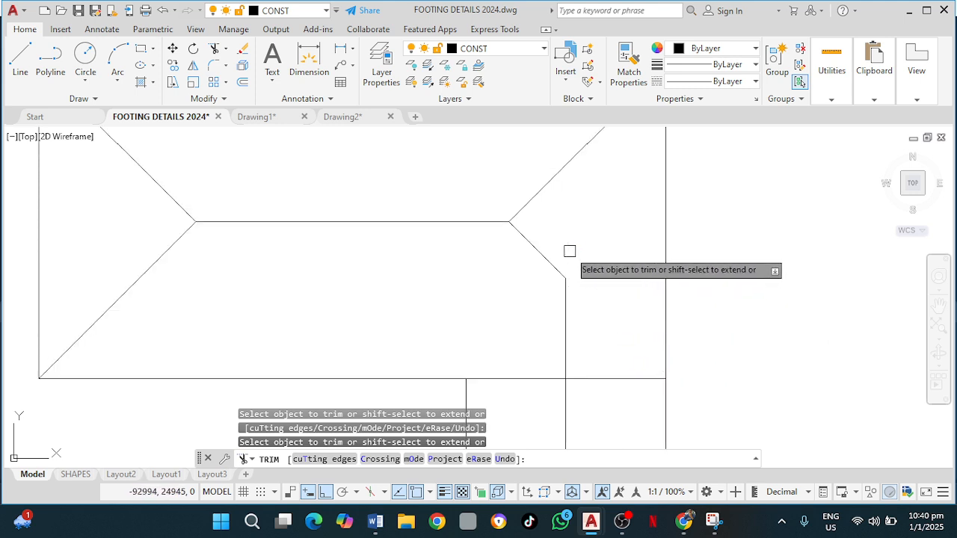
Erase the construction circle at the small rectangle's bottom edge
scroll(570, 251, down, 4)
key(Escape)
click(610, 373)
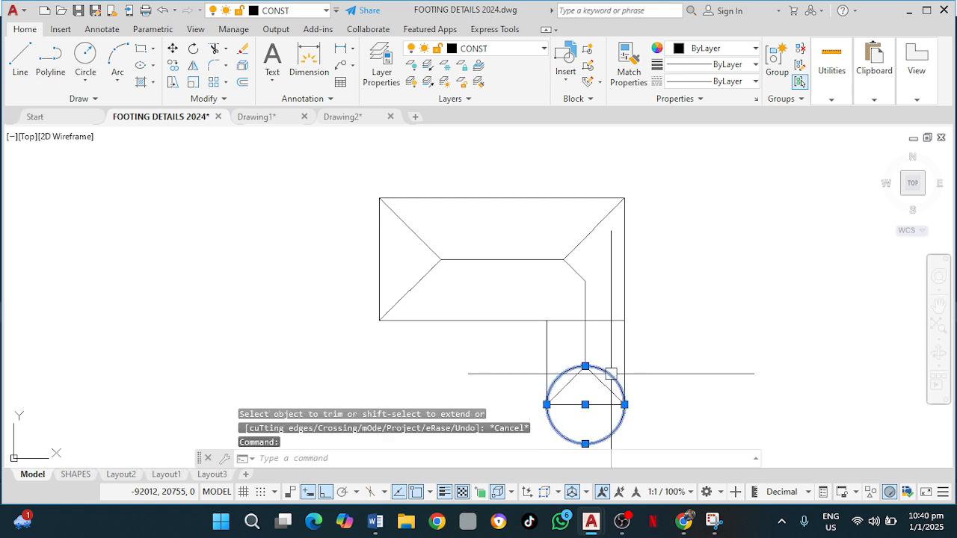
key(Delete)
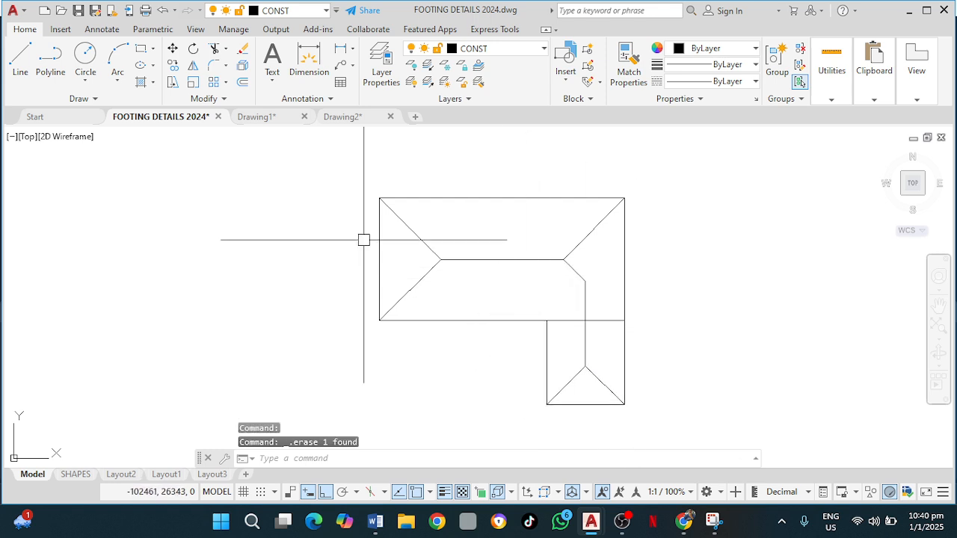
Draw a diagonal valley line from the inner corner of the L-shape to the upper end of the vertical ridge
click(15, 71)
scroll(495, 319, up, 5)
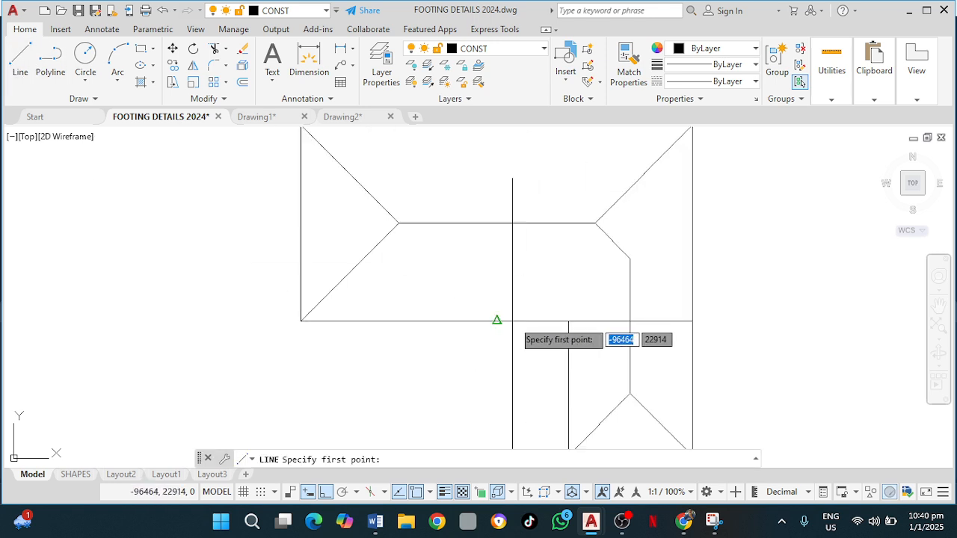
click(618, 306)
click(716, 208)
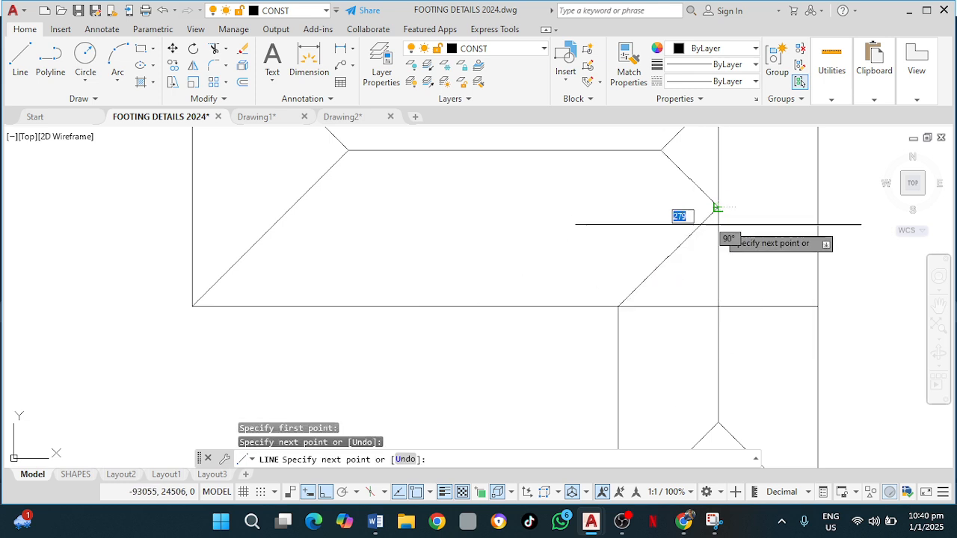
click(718, 207)
key(Escape)
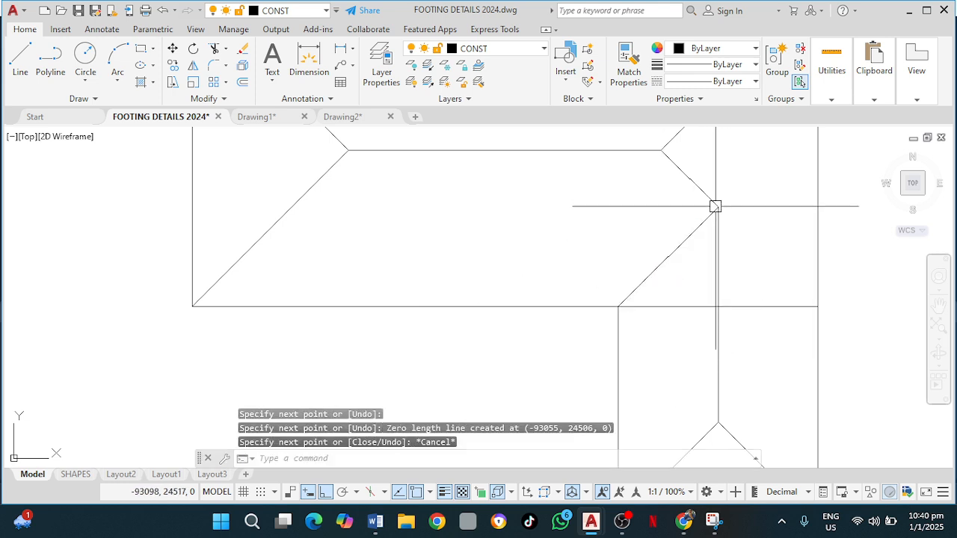
Draw four vertical construction lines through the large rectangle's left edge, both ends of its horizontal ridge, and its right edge
scroll(694, 256, down, 4)
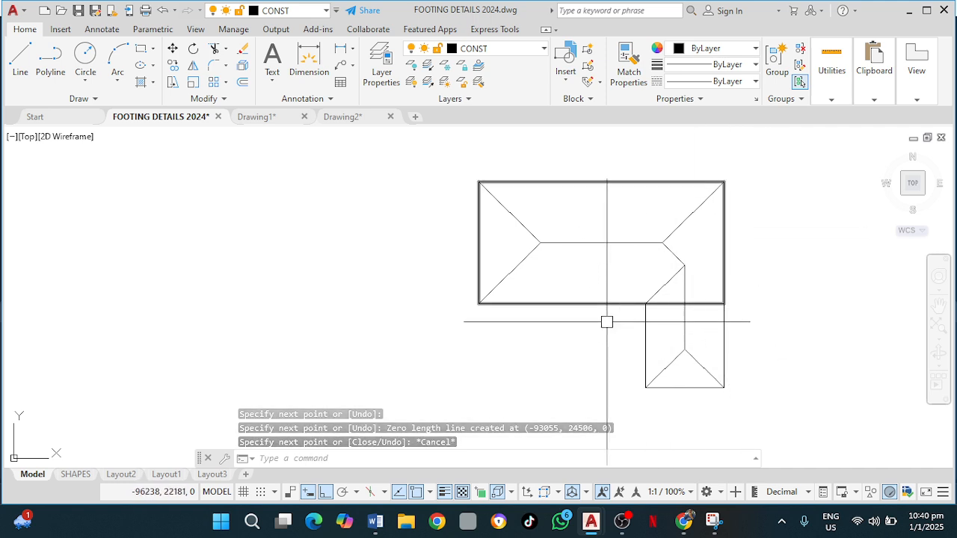
scroll(607, 320, down, 2)
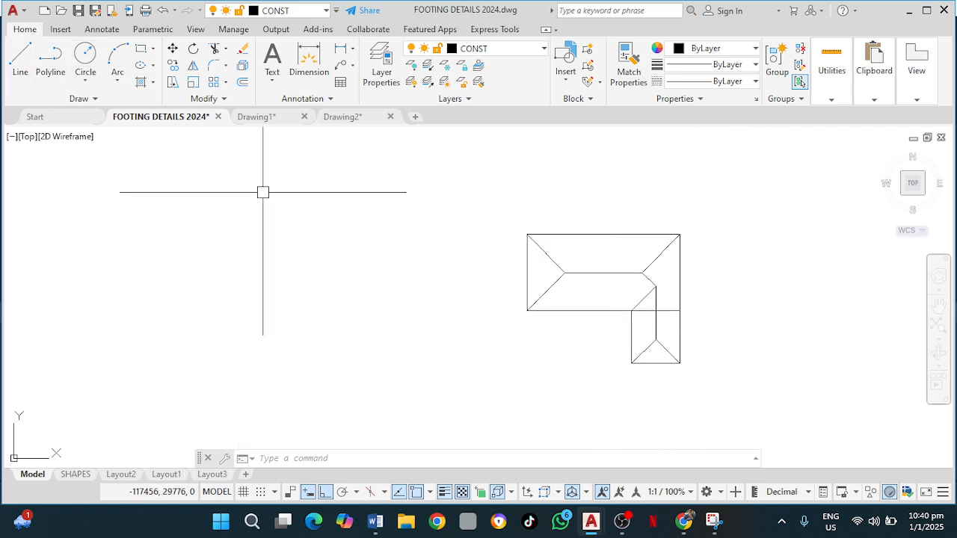
text(xl)
key(Return)
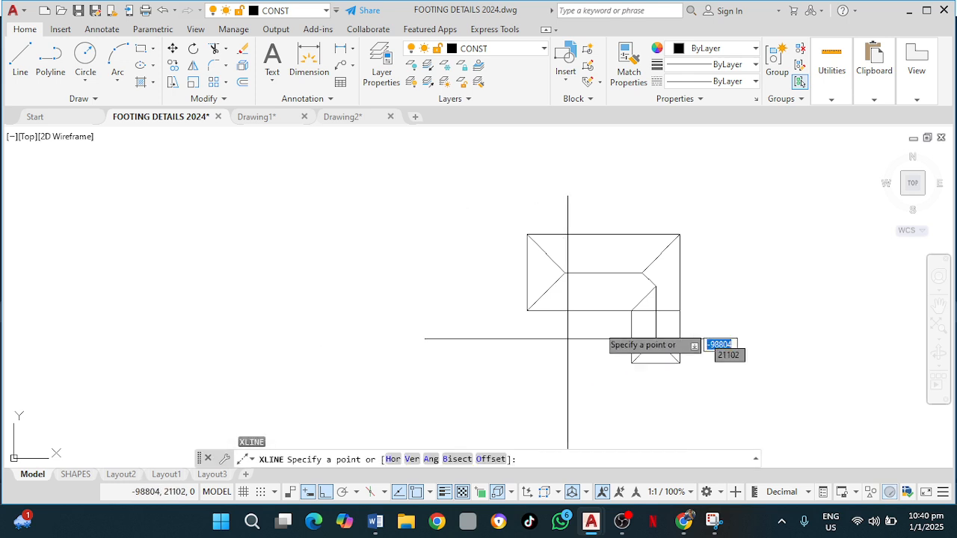
click(411, 460)
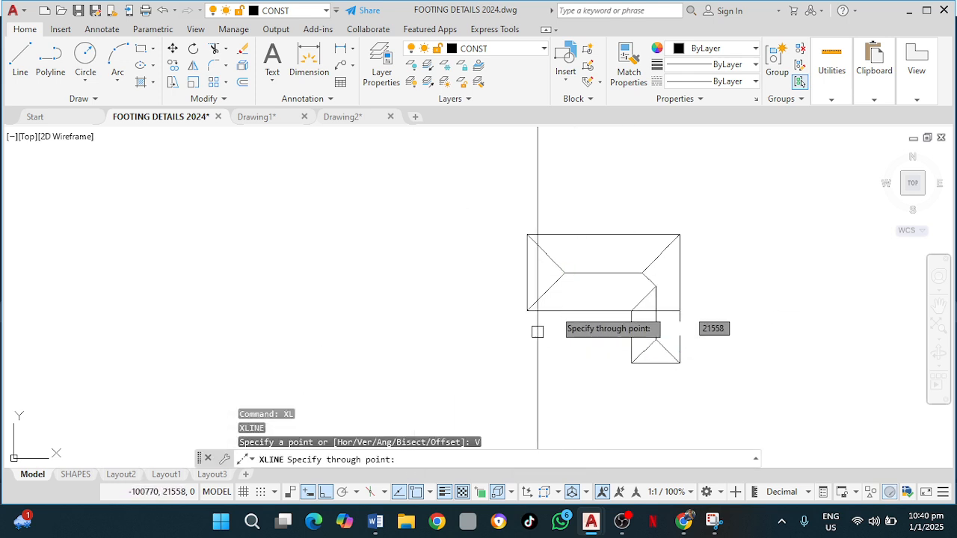
click(526, 273)
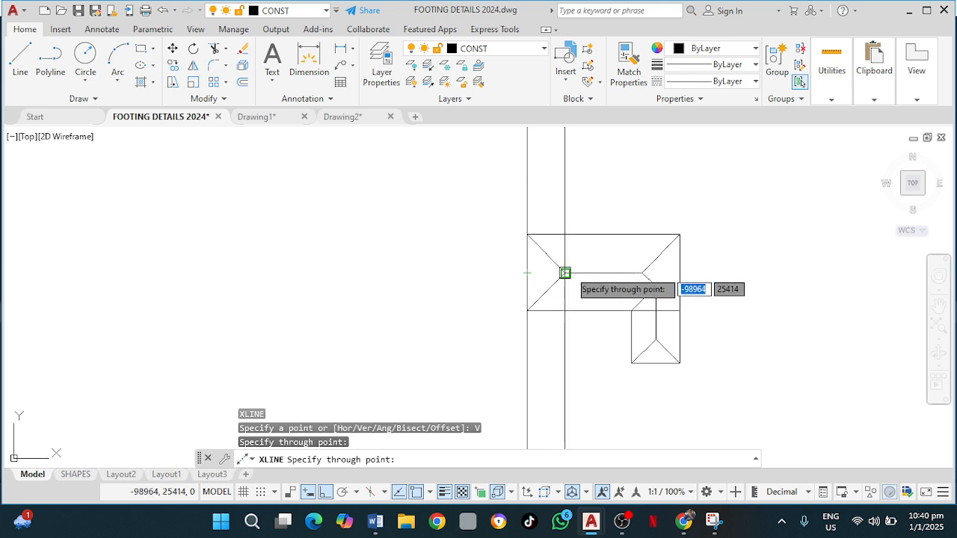
click(564, 273)
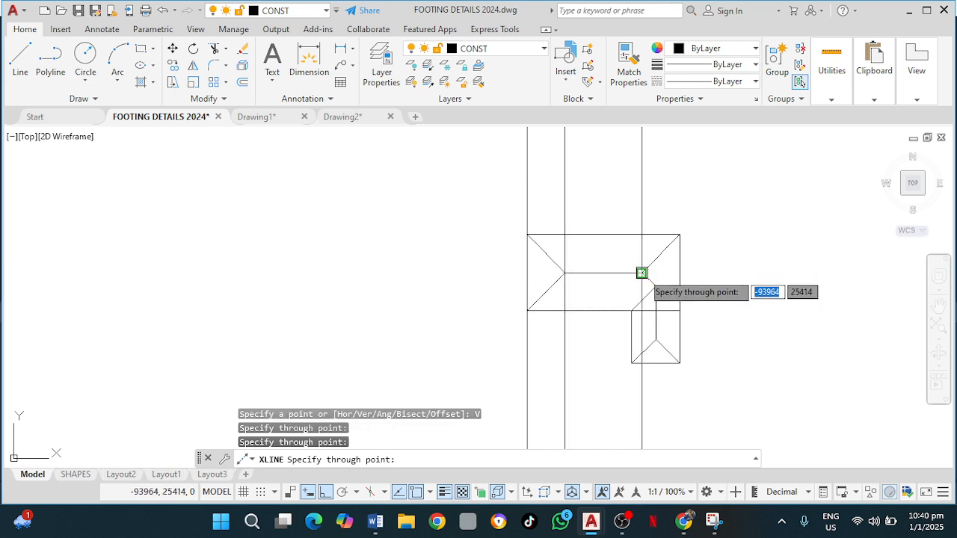
click(641, 272)
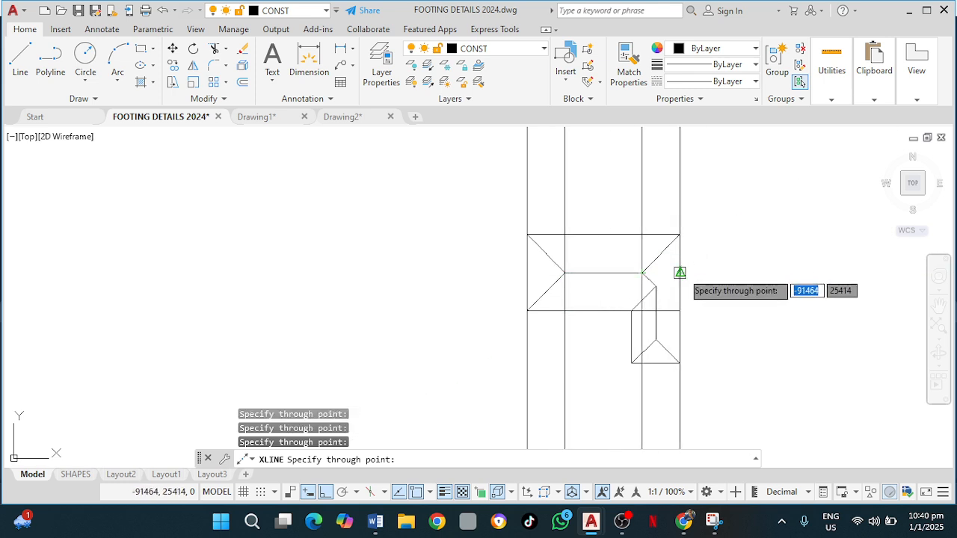
click(679, 273)
middle_drag(734, 324, 711, 256)
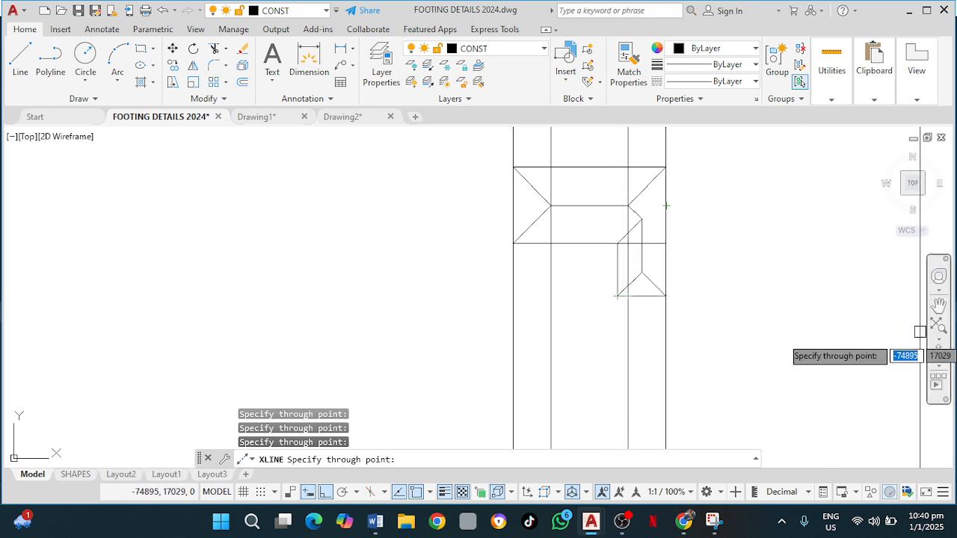
key(Escape)
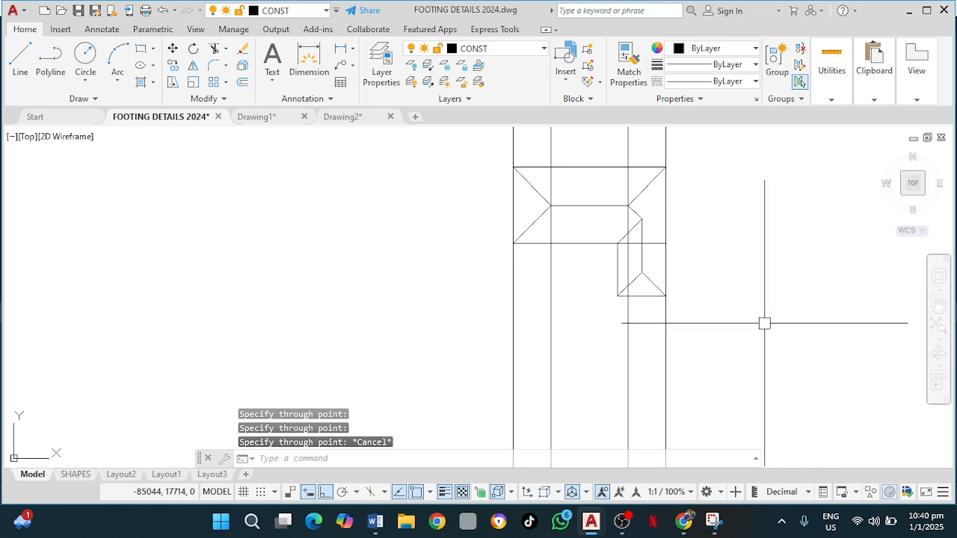
scroll(769, 306, down, 2)
middle_drag(773, 302, 772, 270)
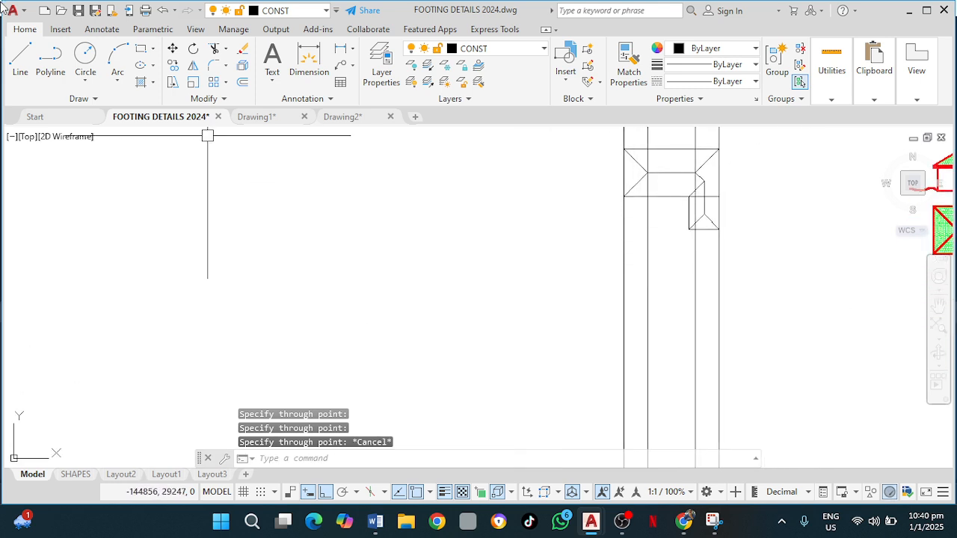
click(19, 60)
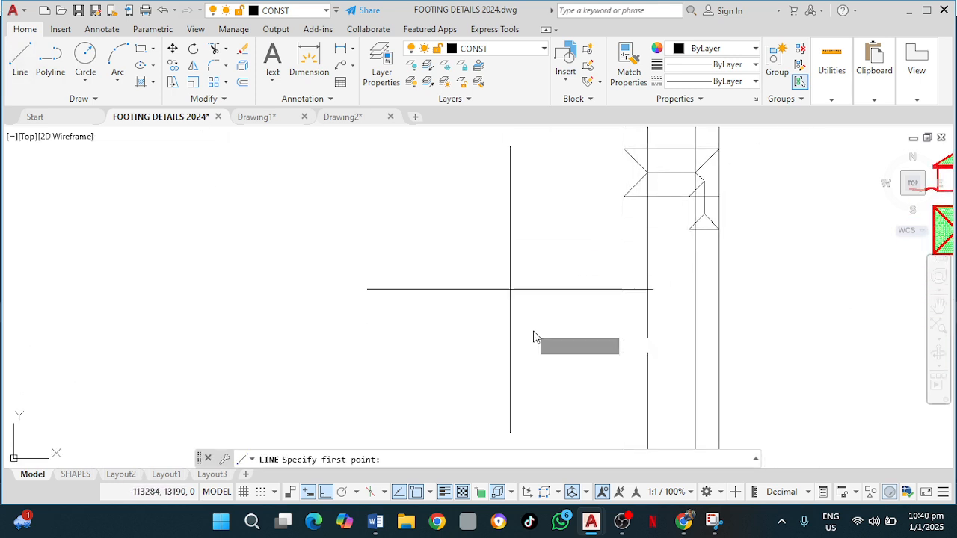
click(615, 278)
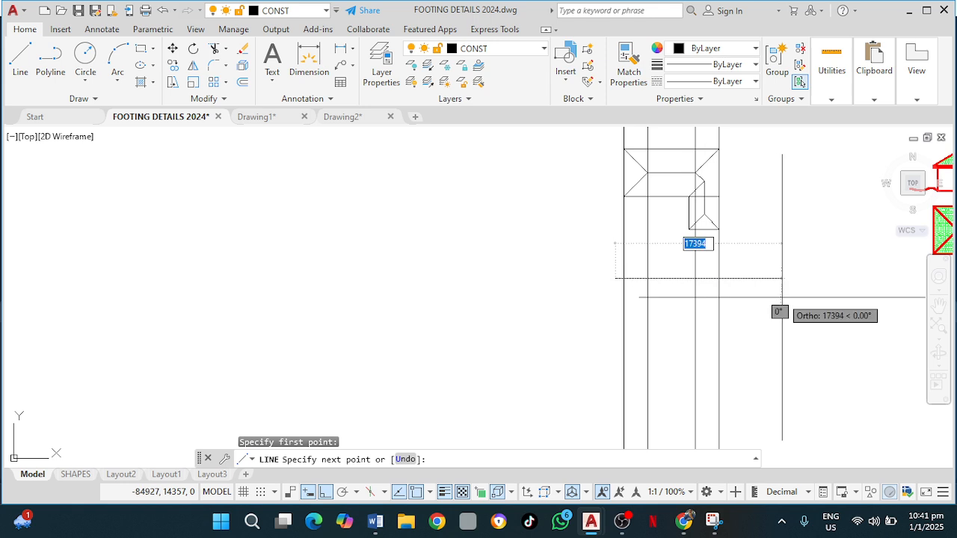
key(Escape)
middle_drag(767, 276, 716, 425)
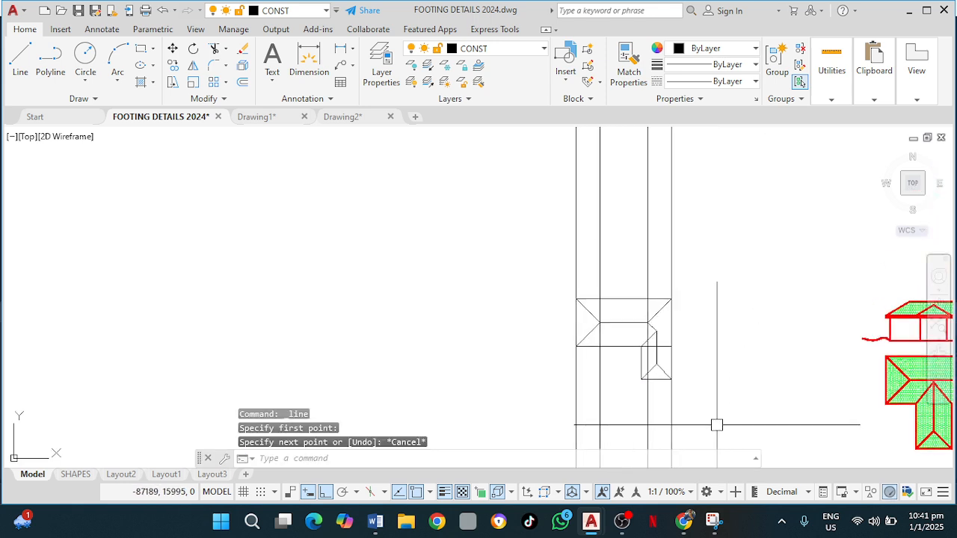
scroll(661, 317, down, 2)
key(Return)
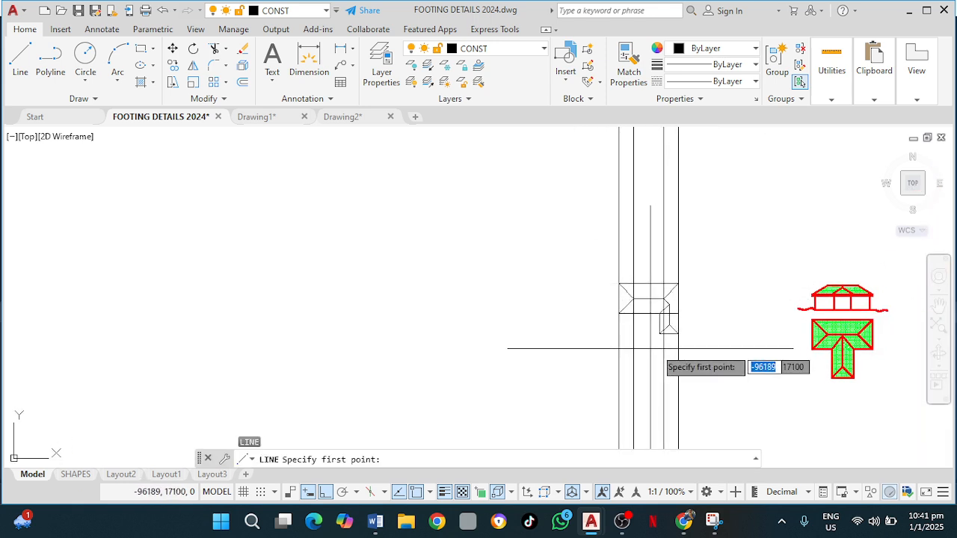
middle_drag(649, 306, 639, 277)
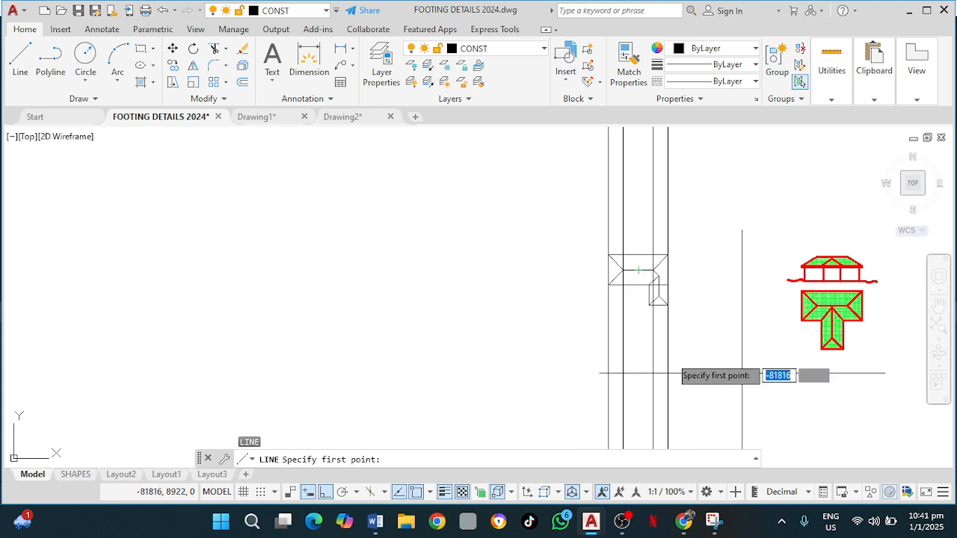
middle_drag(627, 264, 557, 369)
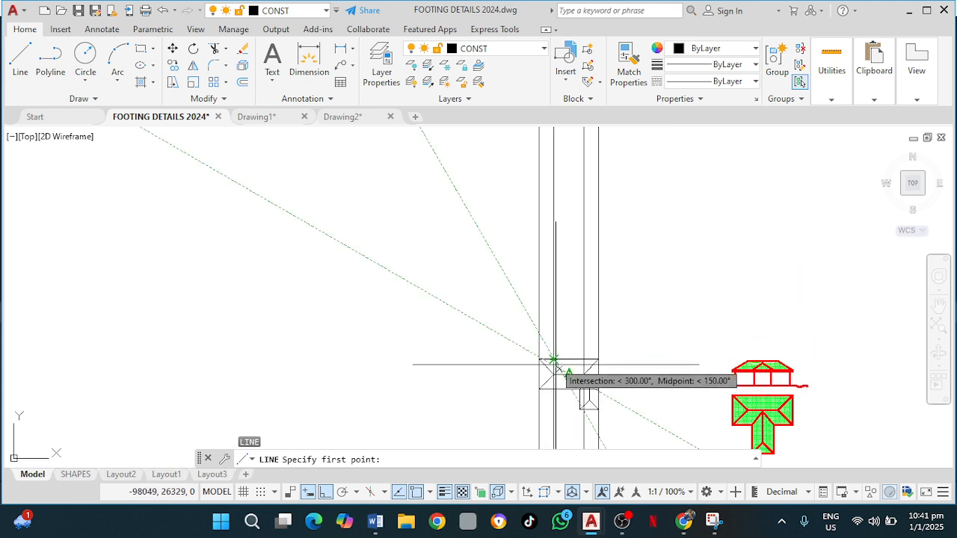
click(576, 300)
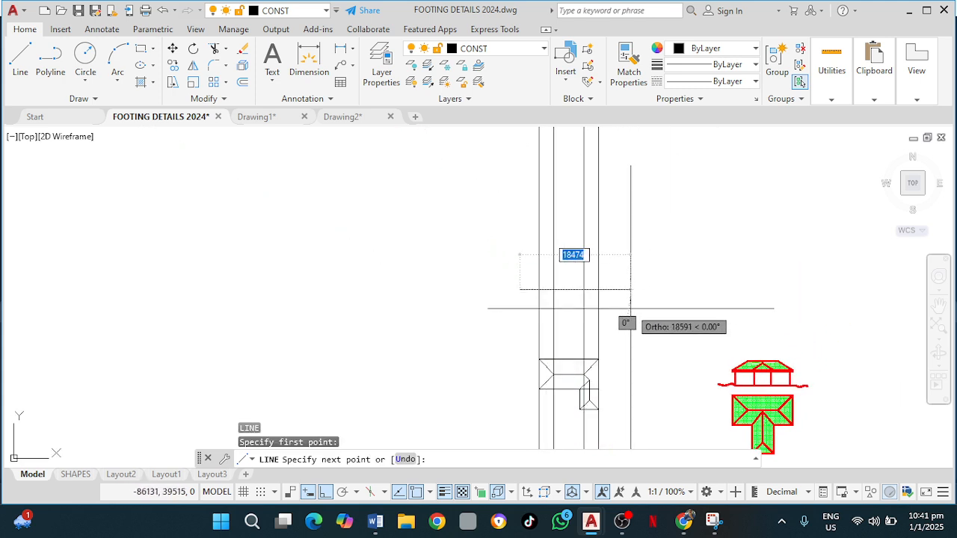
key(Escape)
key(Return)
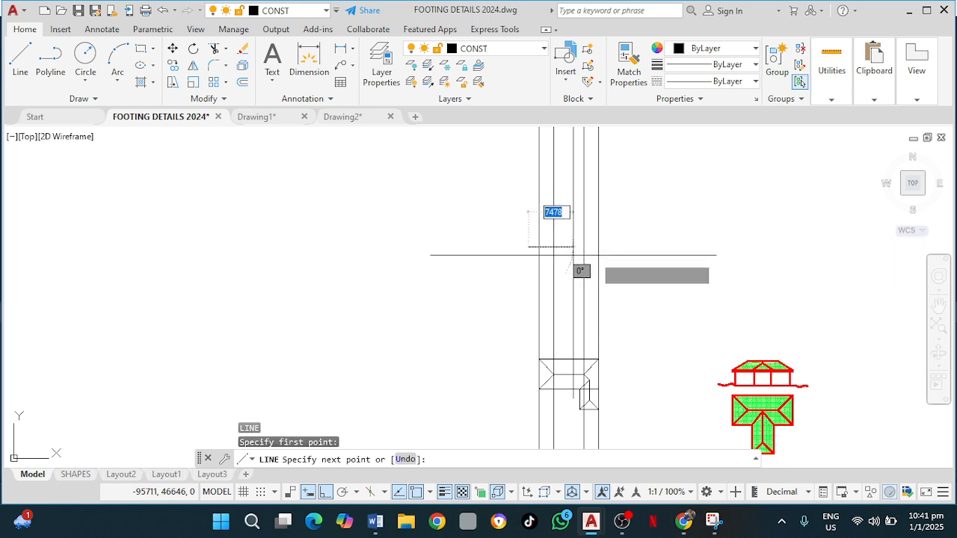
Draw a horizontal baseline above the roof plan, crossing all four vertical construction lines and extending past the outer two
key(Return)
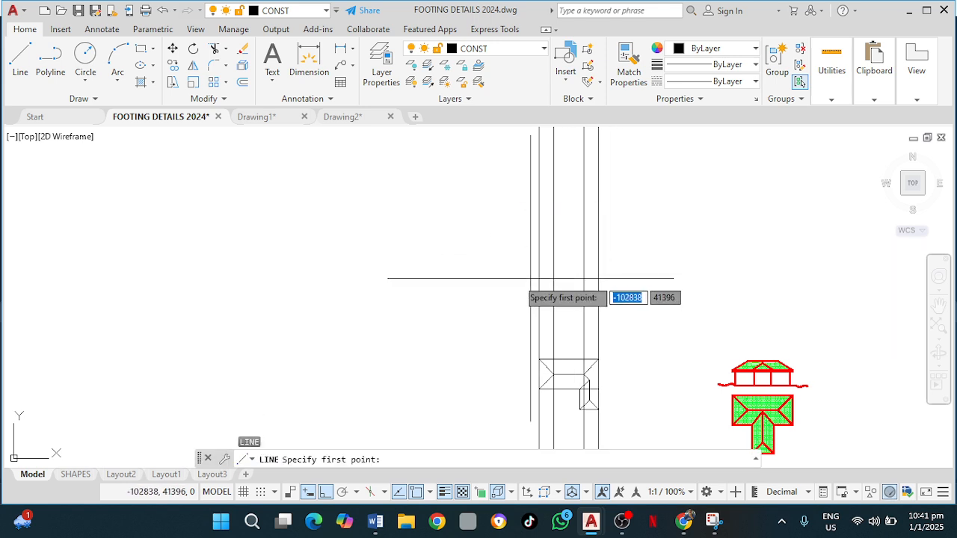
click(527, 293)
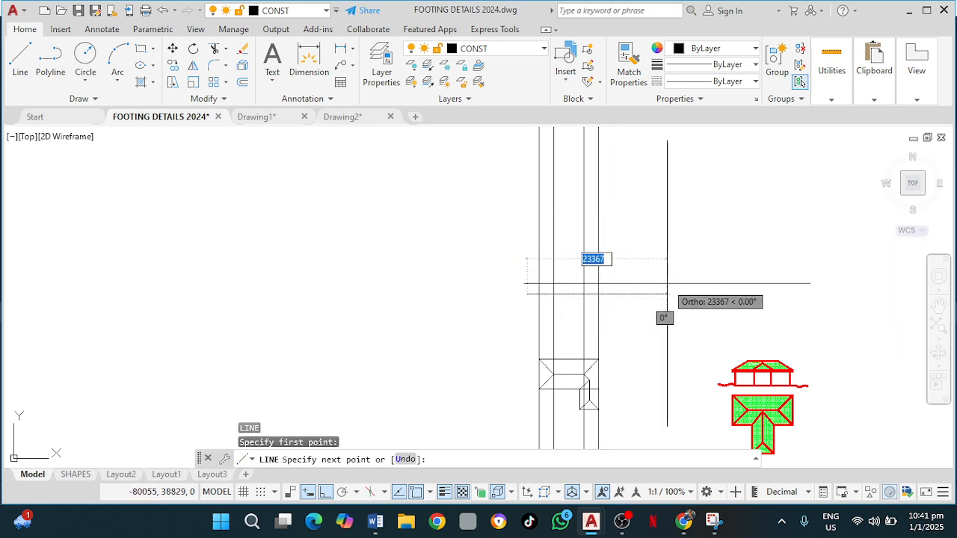
click(626, 293)
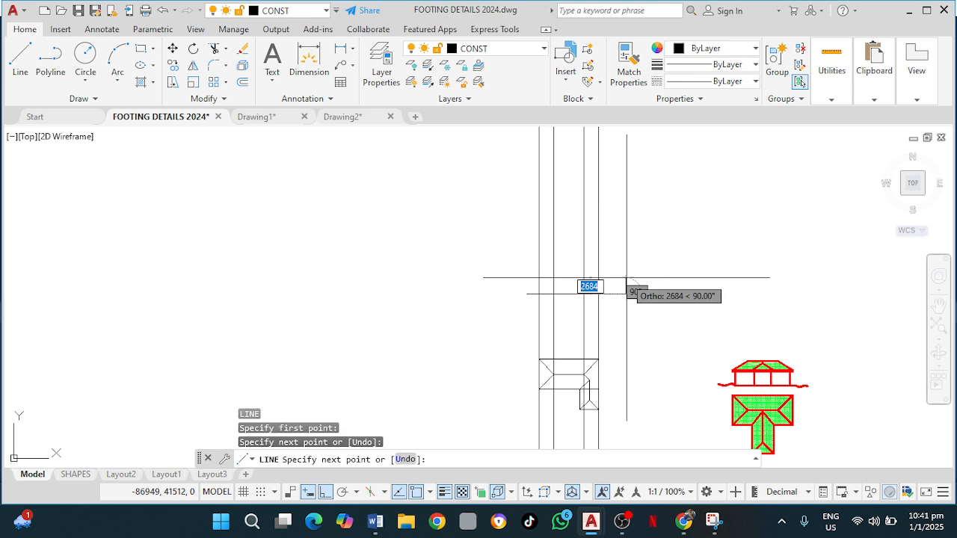
scroll(627, 288, up, 2)
key(Escape)
scroll(562, 306, up, 2)
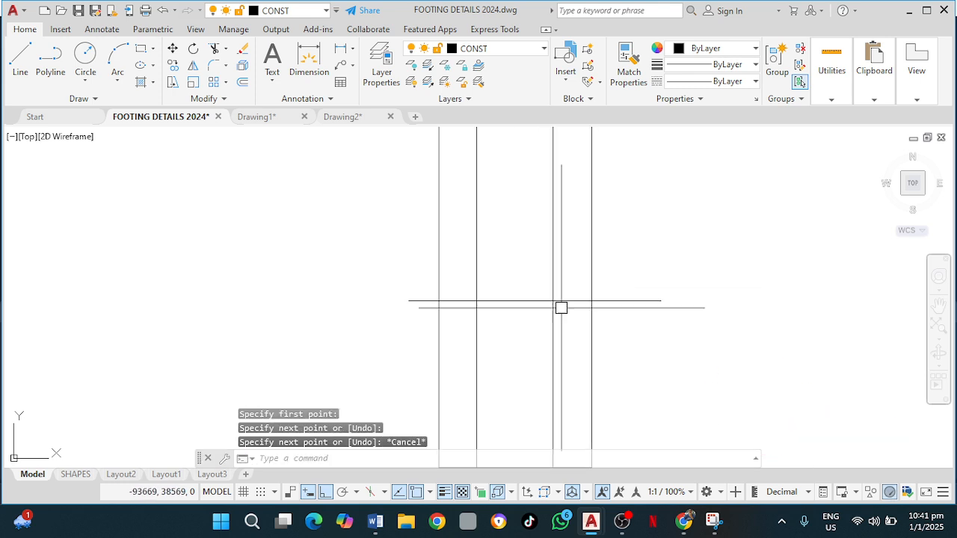
Draw a roof slope line at 30 degrees from the baseline's intersection with the leftmost construction line, reaching just past the second construction line
click(22, 64)
scroll(450, 306, up, 4)
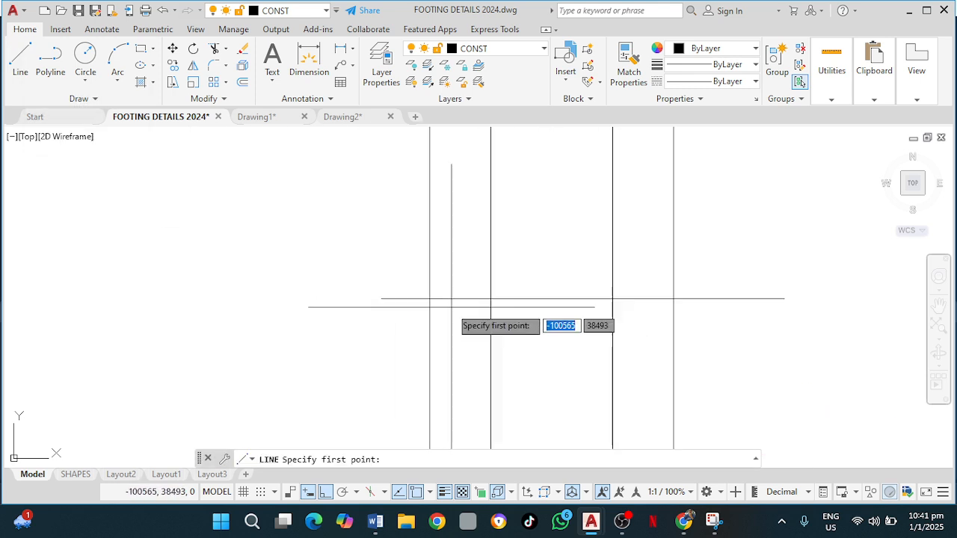
click(415, 295)
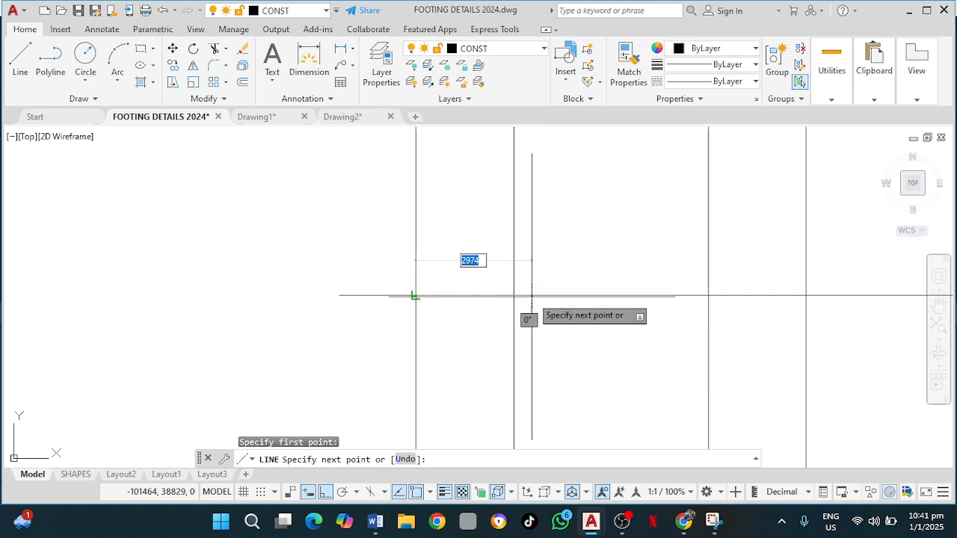
key(Tab)
text(3)
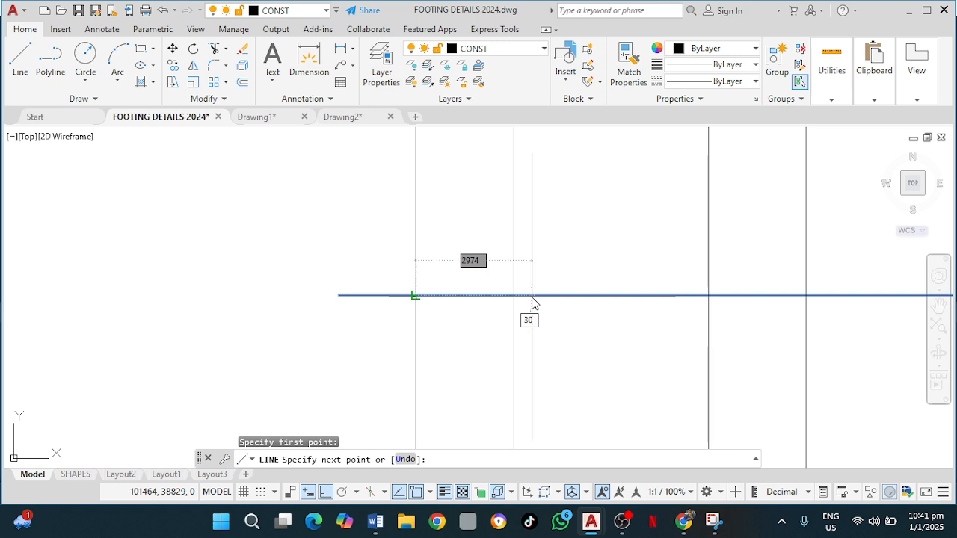
text(0)
key(Return)
key(Escape)
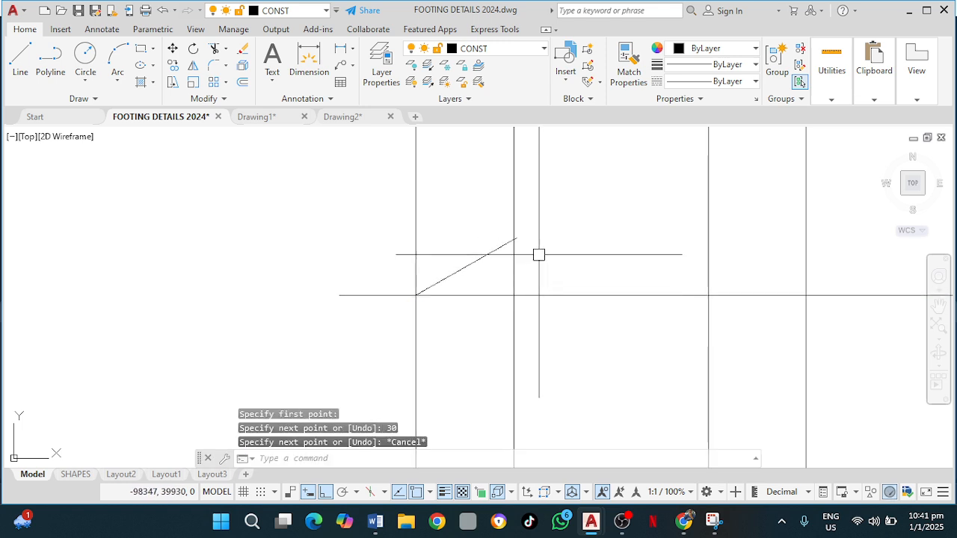
Trim the slope line's overshoot beyond the second vertical construction line
scroll(539, 254, up, 4)
text(tr)
key(Return)
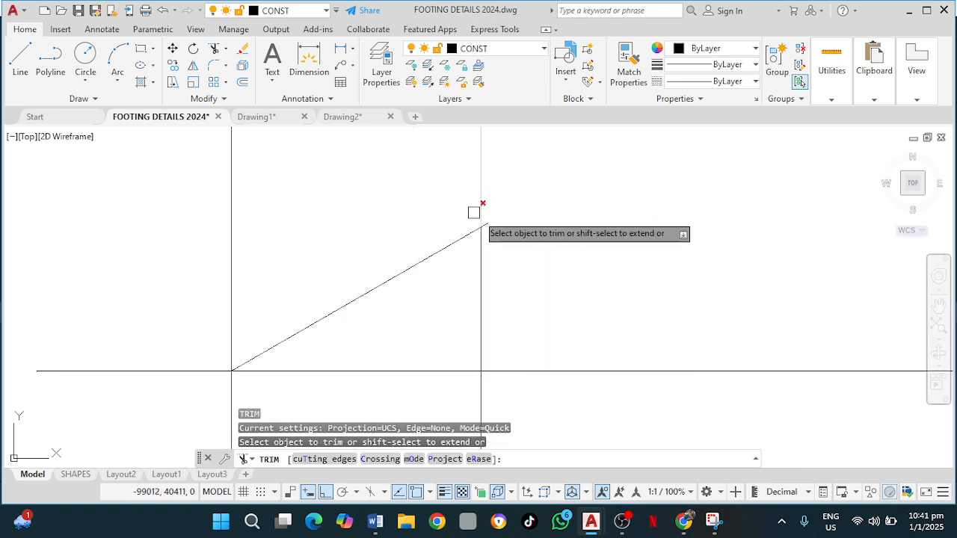
click(484, 224)
scroll(526, 290, down, 4)
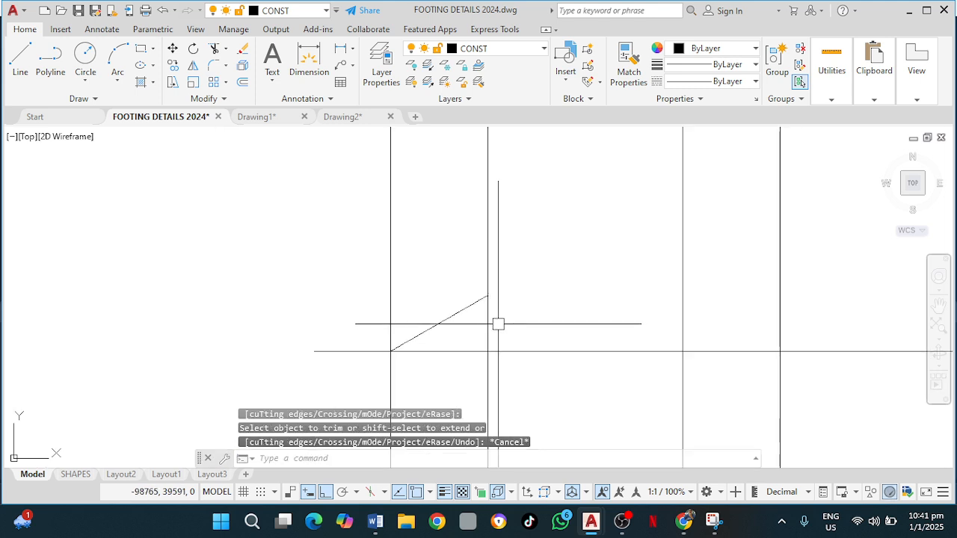
Draw the ridge from the slope's upper end to the third construction line, continuing down to the rightmost construction line's intersection with the baseline
click(20, 60)
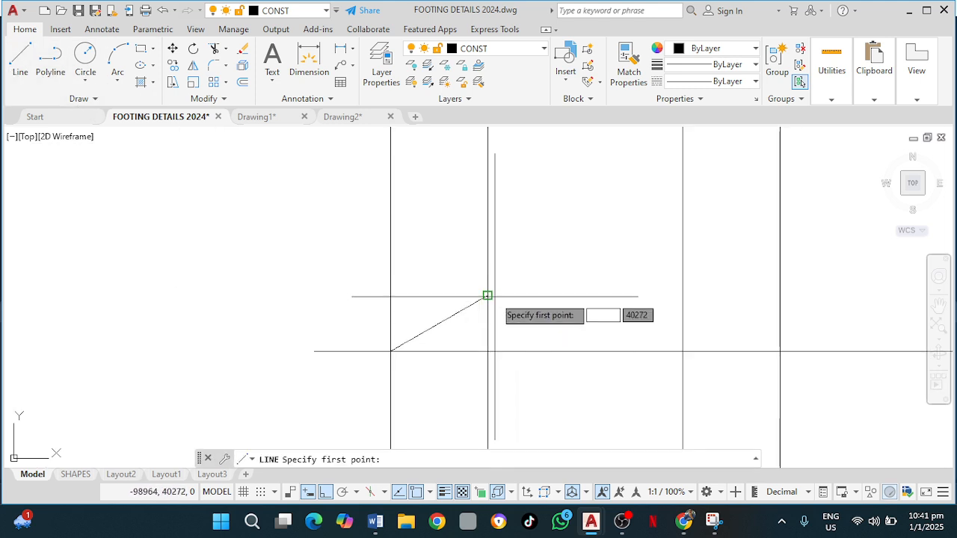
click(488, 296)
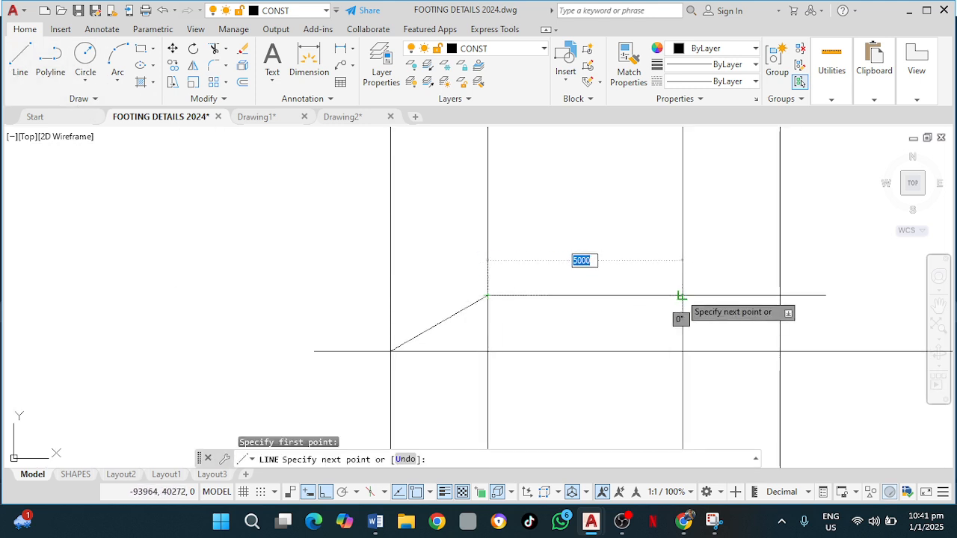
click(683, 296)
click(779, 352)
click(779, 351)
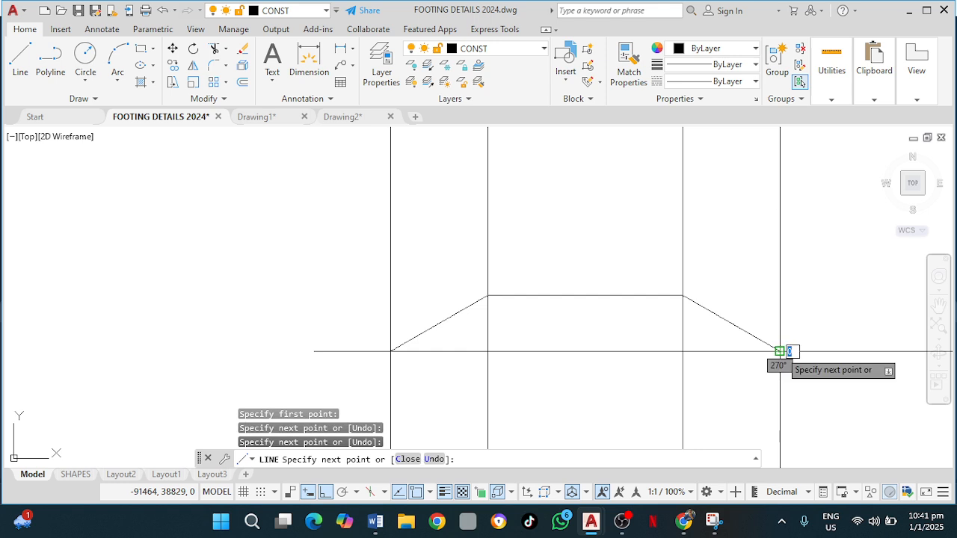
key(Escape)
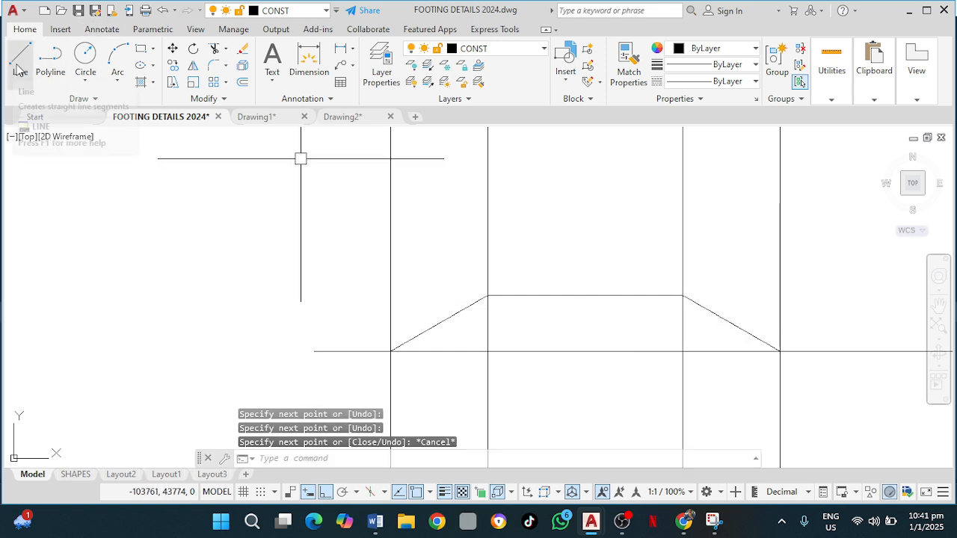
Draw a 50-unit vertical line downward from the roof elevation's left eave corner
click(20, 72)
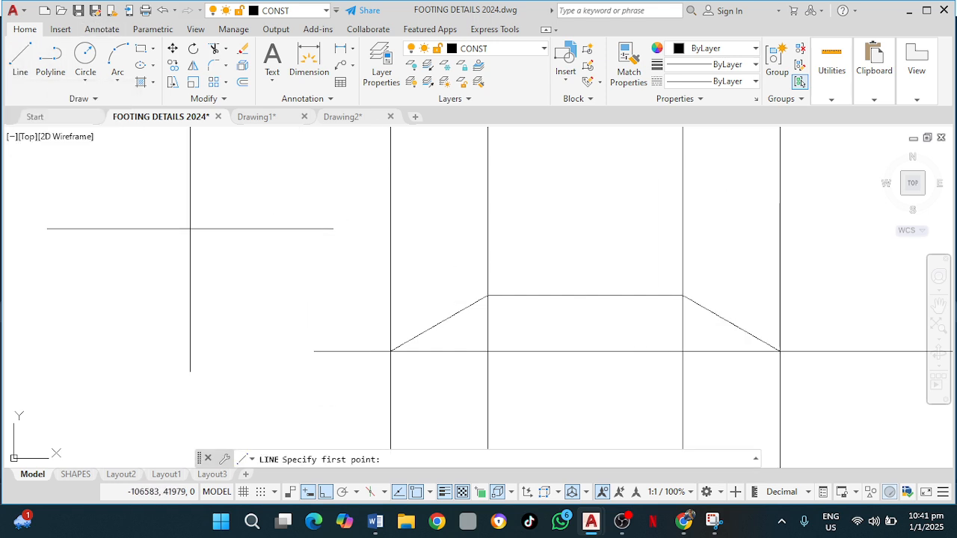
middle_drag(279, 352, 267, 243)
scroll(308, 263, up, 2)
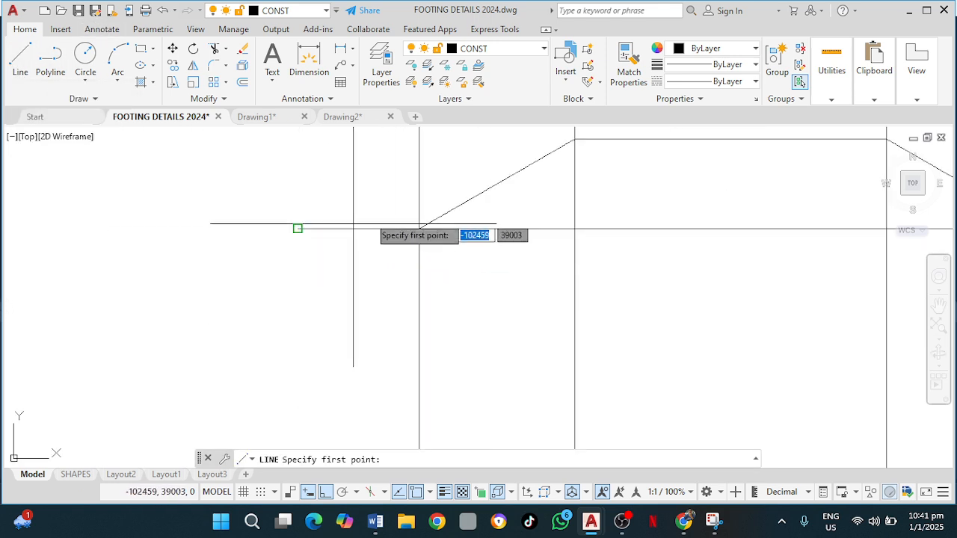
click(419, 228)
text(2)
scroll(411, 280, up, 2)
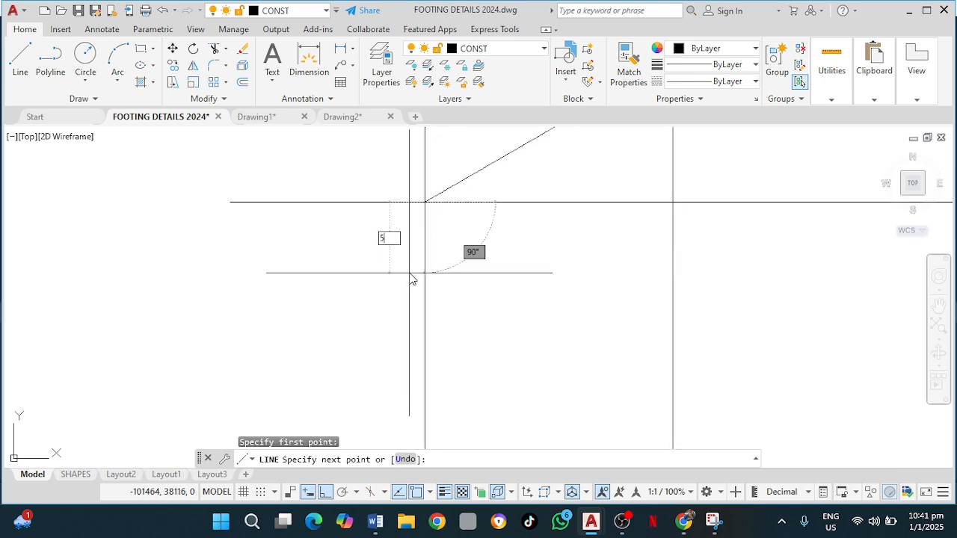
text(50)
key(Return)
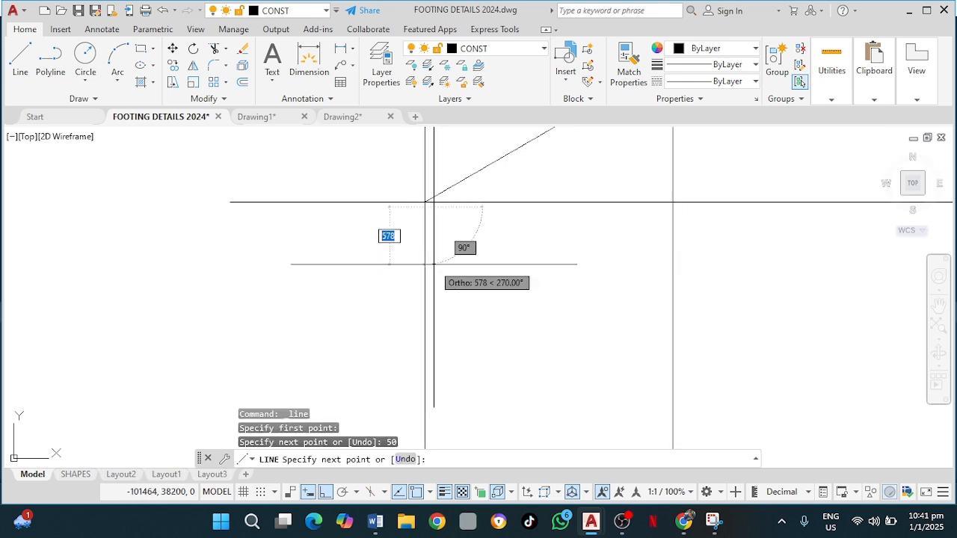
key(Escape)
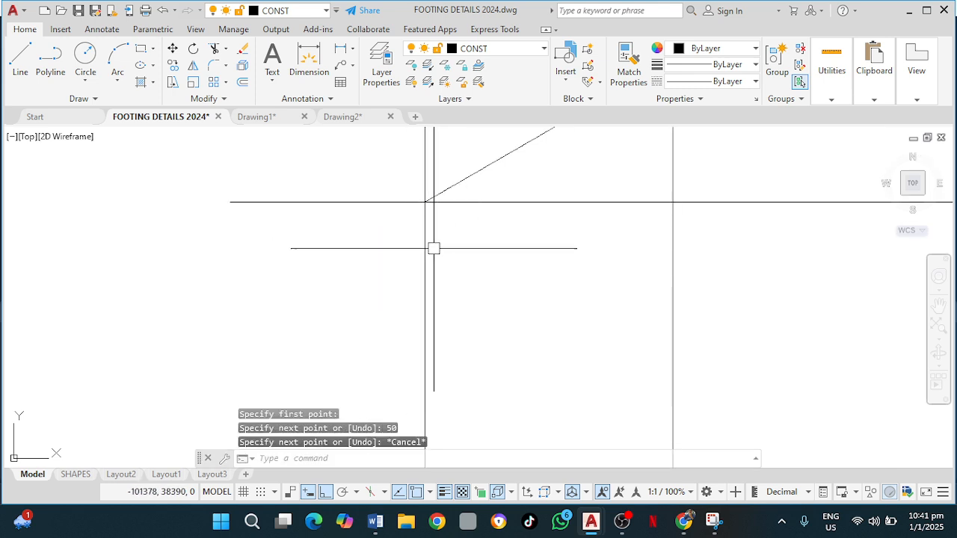
Erase the 50-unit vertical line below the left eave corner
click(26, 76)
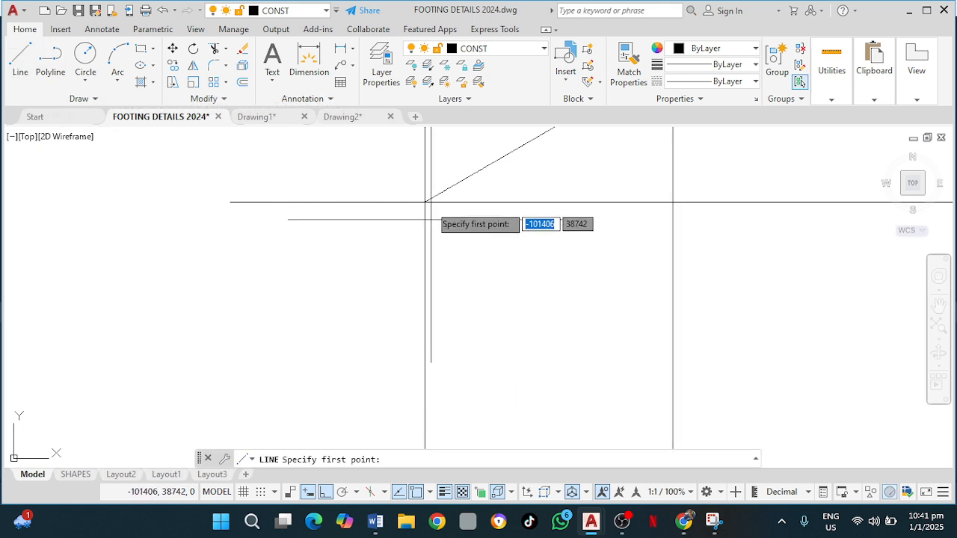
key(Escape)
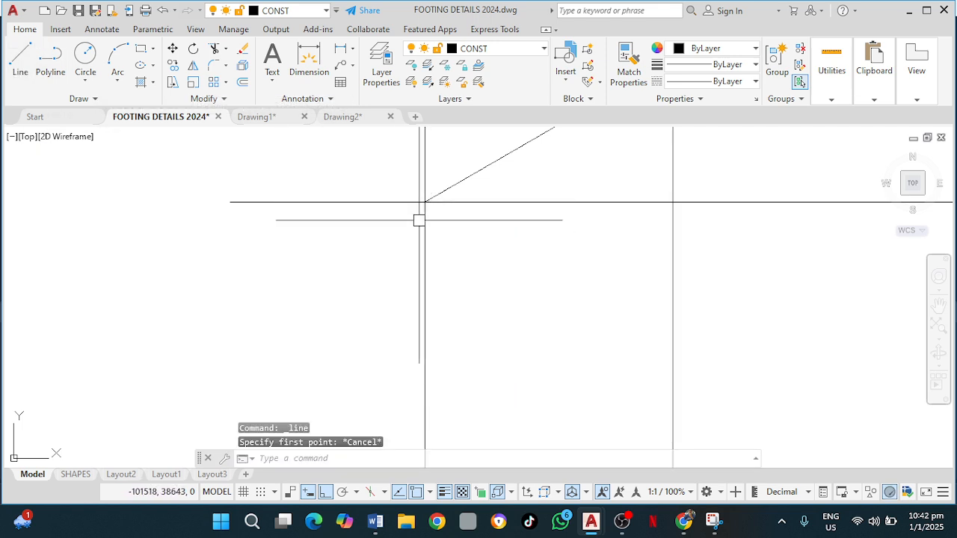
scroll(423, 205, up, 2)
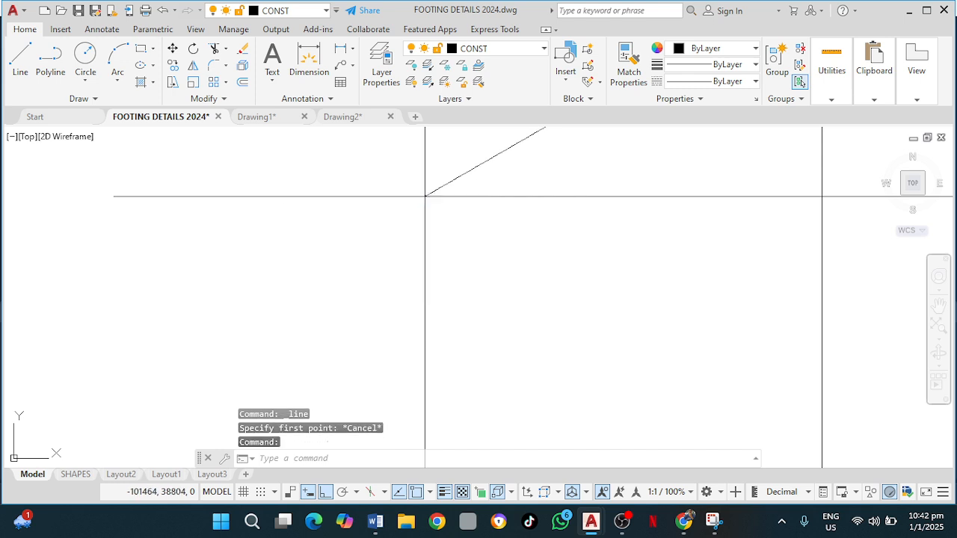
key(Delete)
scroll(507, 233, down, 2)
middle_drag(494, 242, 346, 235)
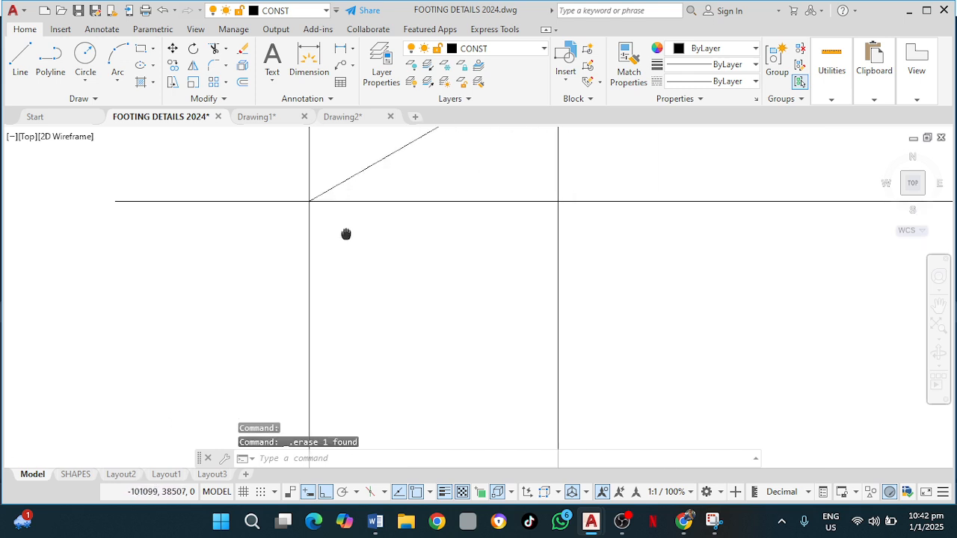
Draw a 250-unit vertical line downward from the roof elevation's left eave corner
click(21, 58)
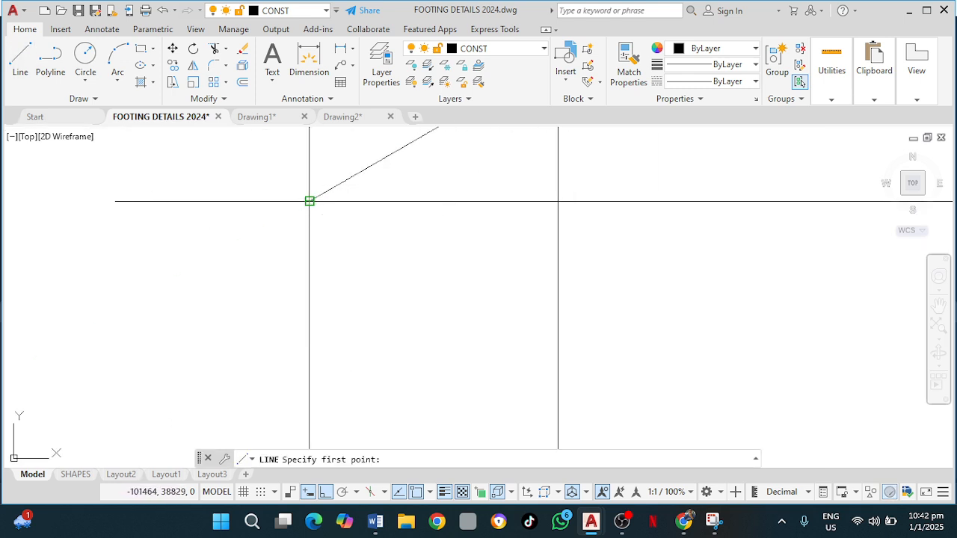
click(309, 201)
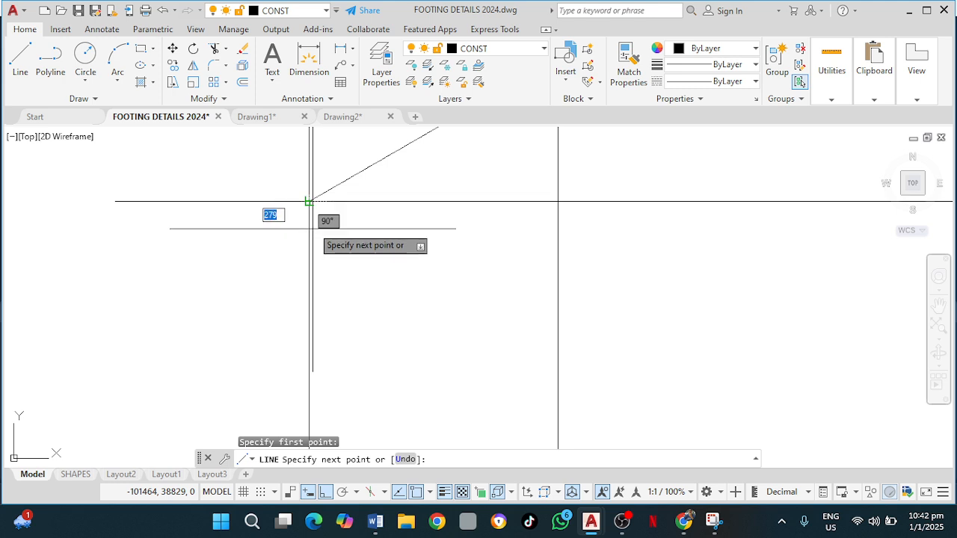
scroll(309, 196, up, 2)
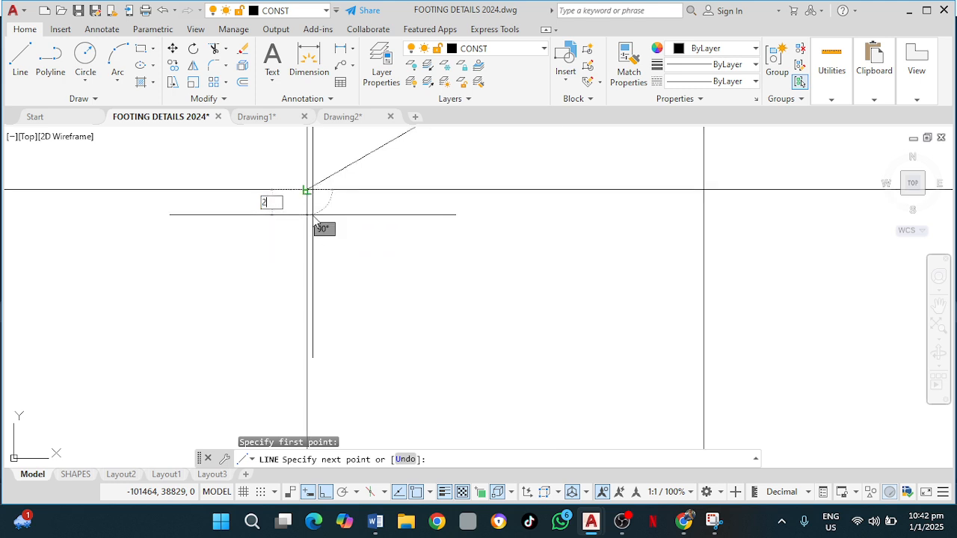
text(250)
key(Return)
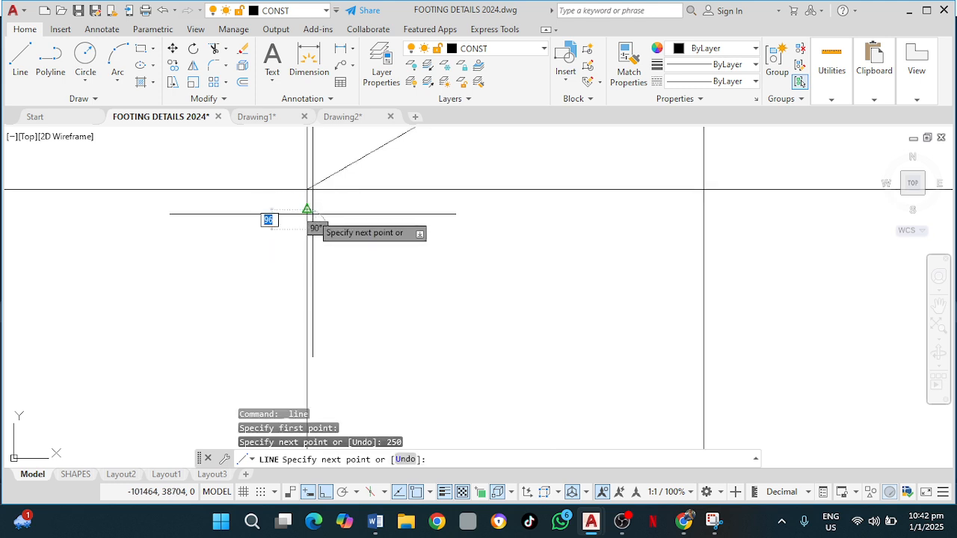
key(Escape)
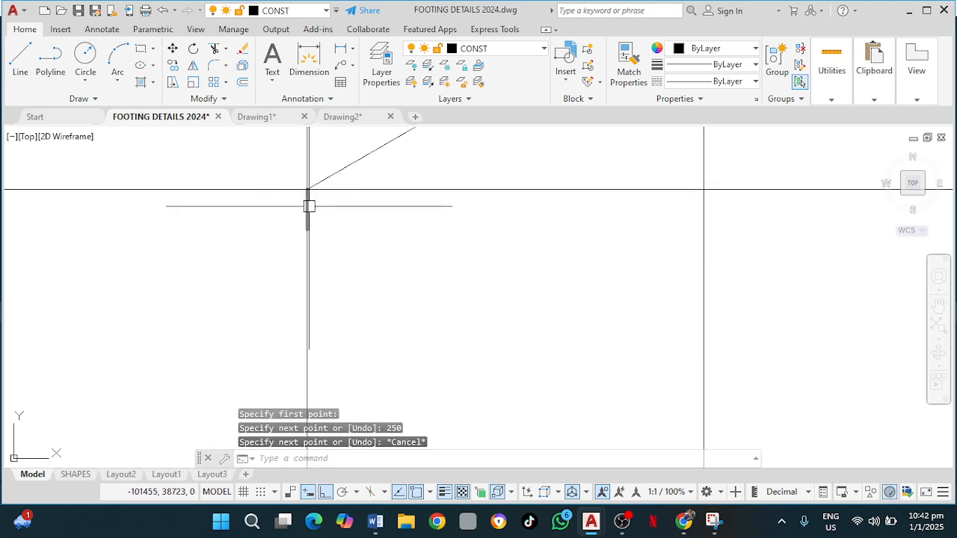
click(20, 59)
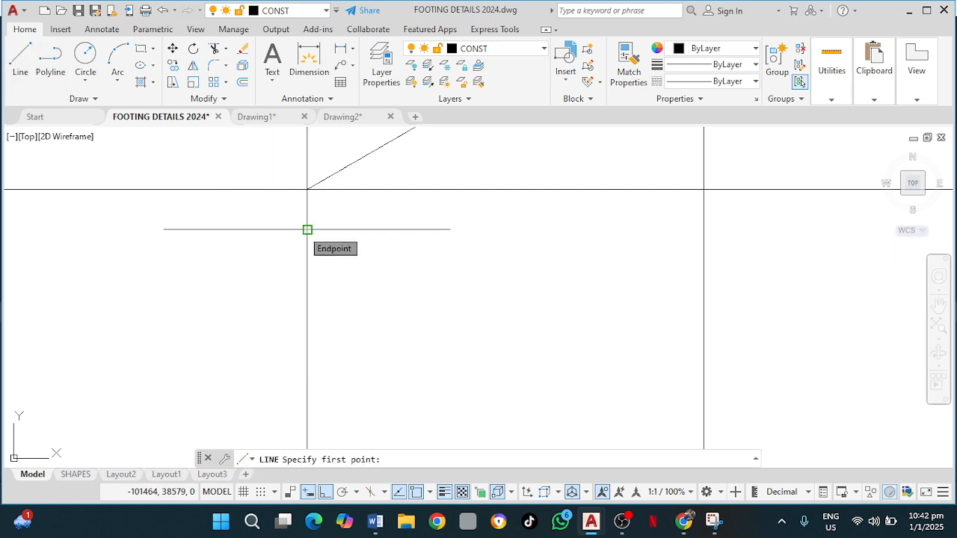
key(Escape)
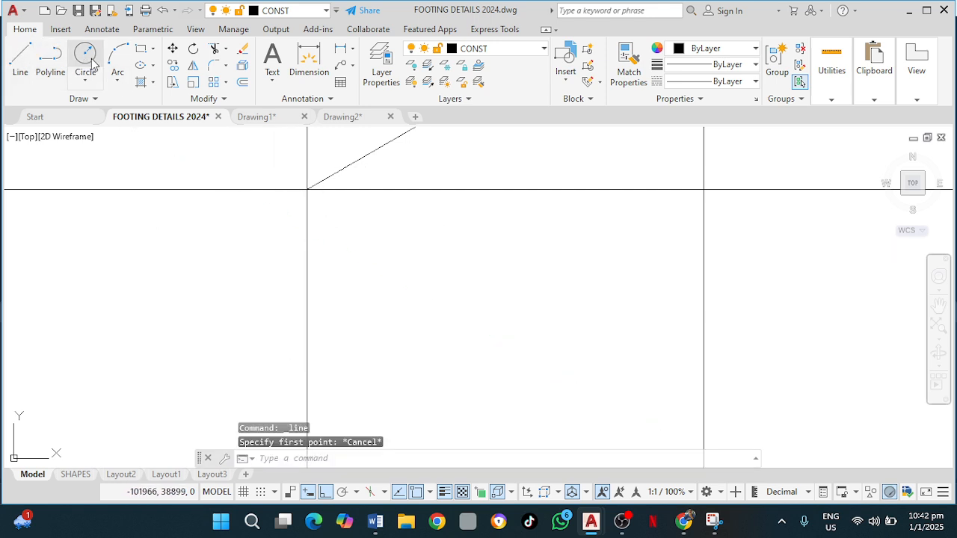
click(93, 63)
key(Escape)
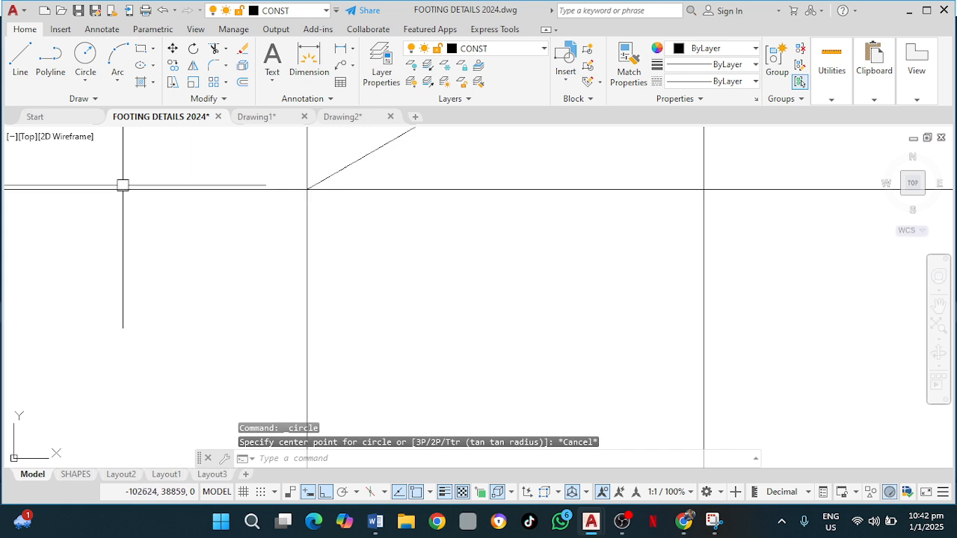
Draw the fascia's bottom line from the 250-unit line's lower end to the rightmost construction line, continuing up to the right eave corner
click(26, 75)
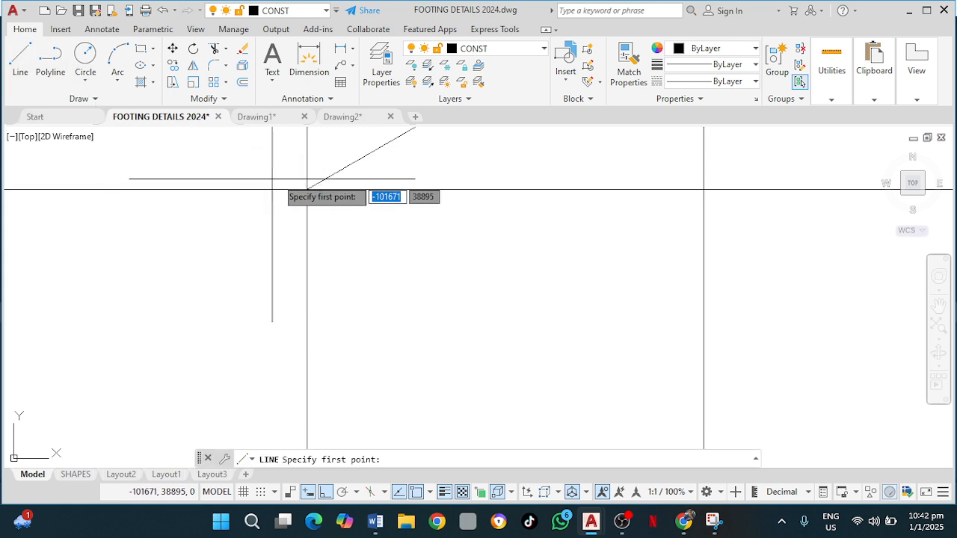
click(307, 229)
mouse_move(477, 262)
middle_down()
mouse_move(427, 279)
mouse_move(141, 265)
mouse_move(309, 264)
middle_up()
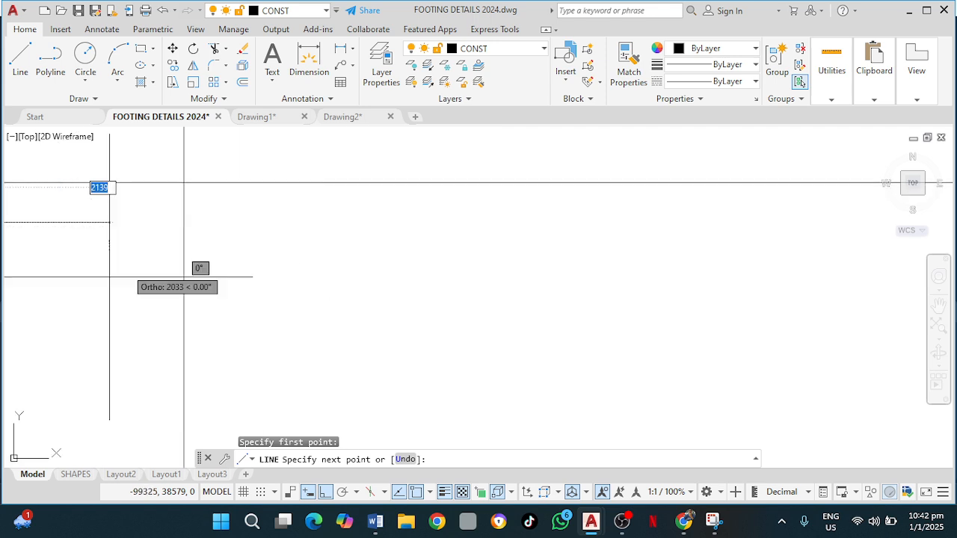
scroll(504, 248, down, 2)
middle_drag(524, 247, 304, 247)
scroll(632, 247, up, 2)
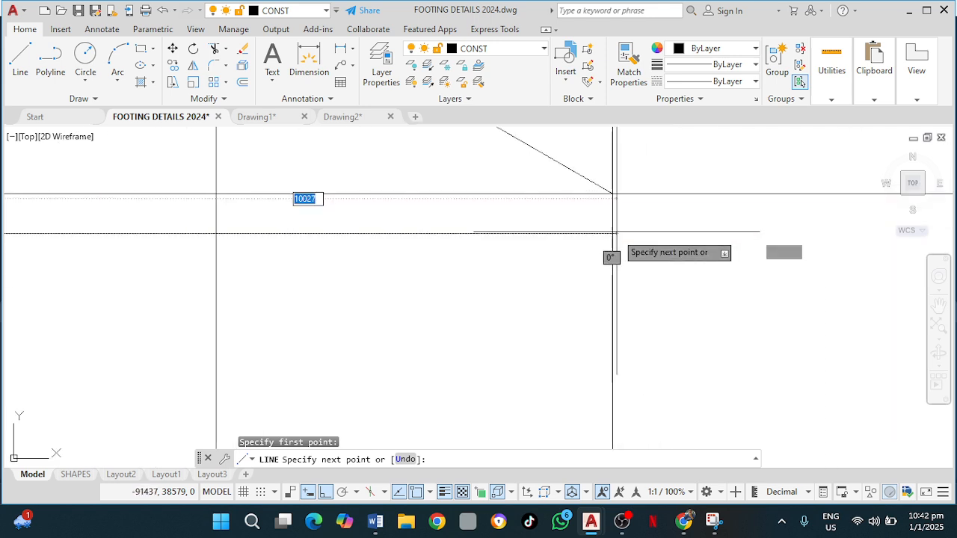
click(611, 234)
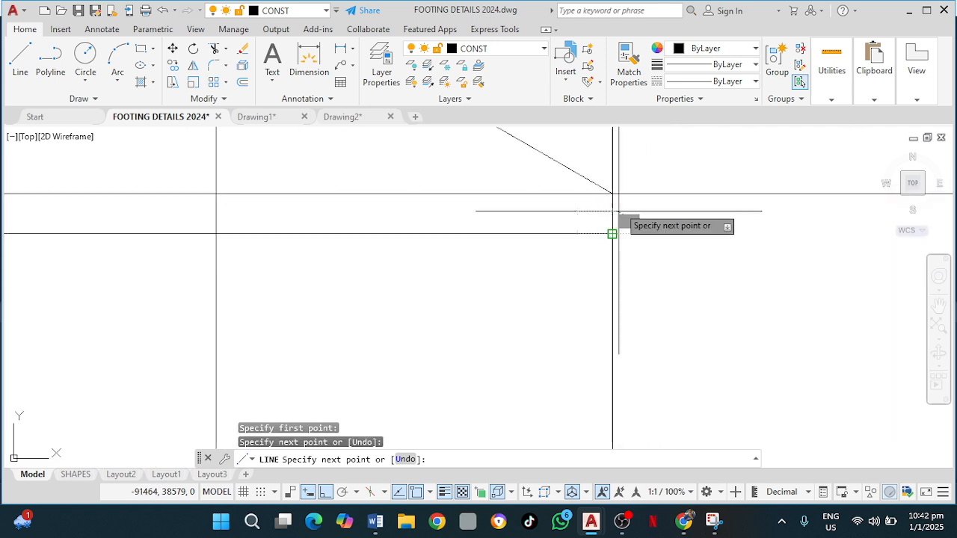
click(611, 195)
key(Escape)
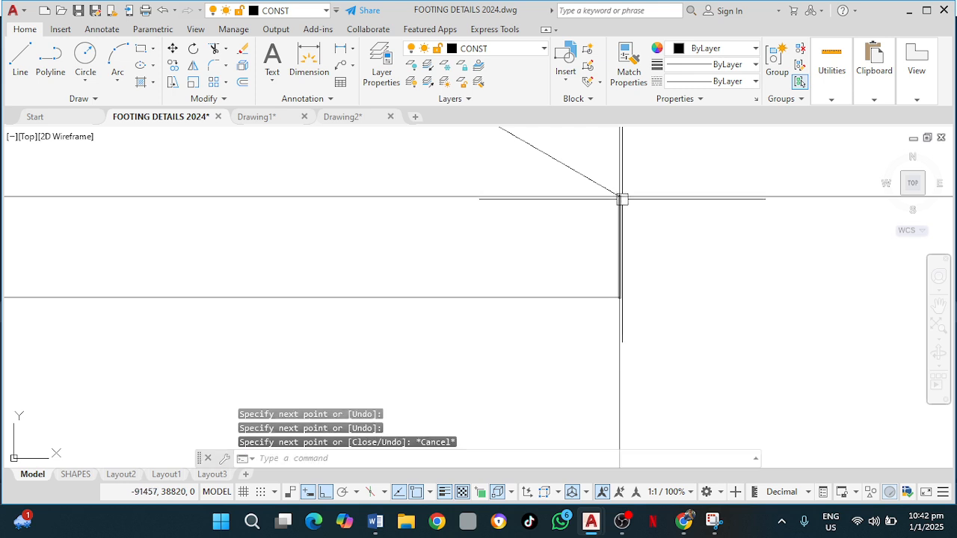
Draw a rectangle over the fascia strip from the left eave corner to the fascia's lower right corner
middle_drag(613, 198, 592, 251)
middle_drag(506, 283, 643, 280)
middle_drag(420, 234, 572, 207)
scroll(572, 207, down, 2)
mouse_move(346, 230)
middle_down()
mouse_move(436, 265)
mouse_move(587, 274)
middle_up()
key(Return)
middle_drag(170, 248, 263, 256)
click(98, 249)
middle_drag(762, 328, 149, 197)
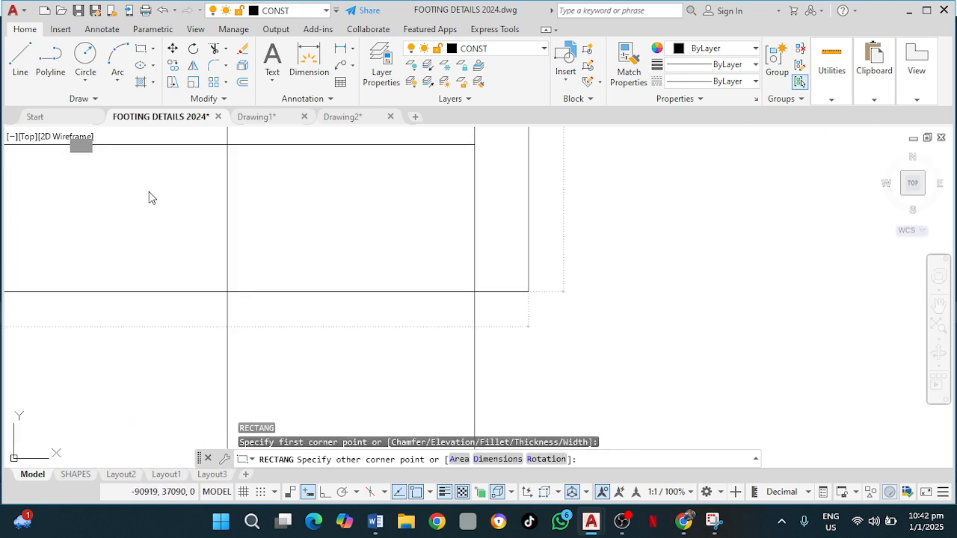
middle_drag(471, 237, 450, 339)
click(451, 242)
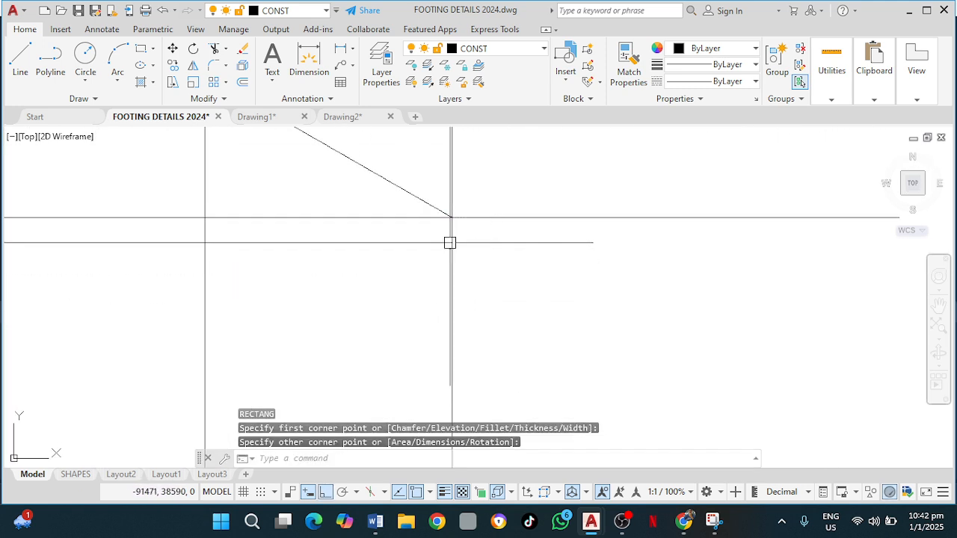
Draw a construction circle of radius 450 centred on the fascia's lower left corner
mouse_move(267, 254)
middle_down()
mouse_move(613, 276)
mouse_move(650, 341)
middle_up()
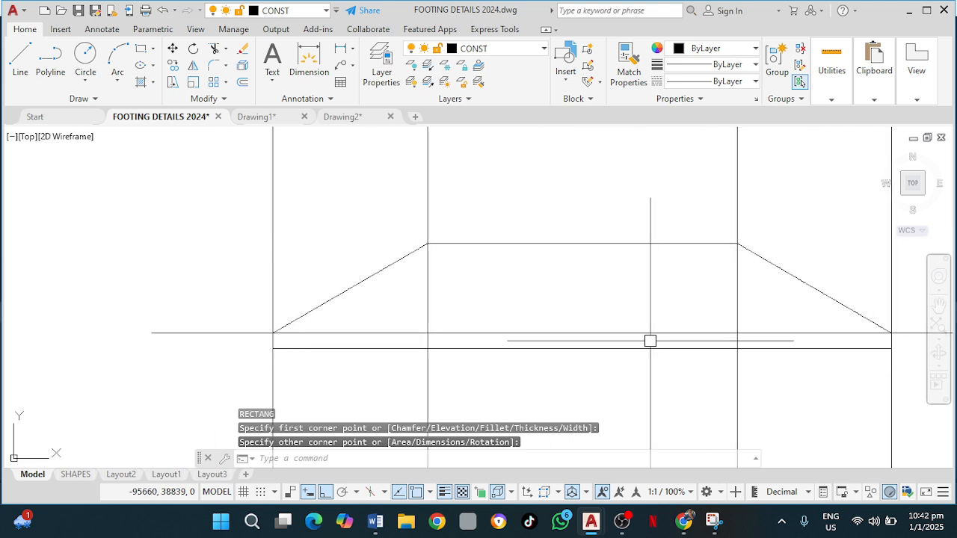
scroll(514, 301, up, 2)
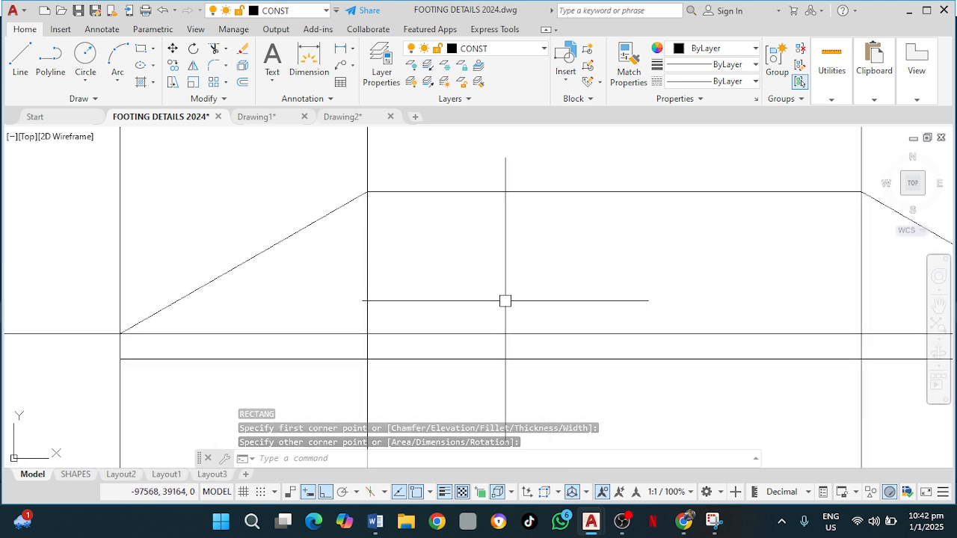
scroll(496, 237, down, 4)
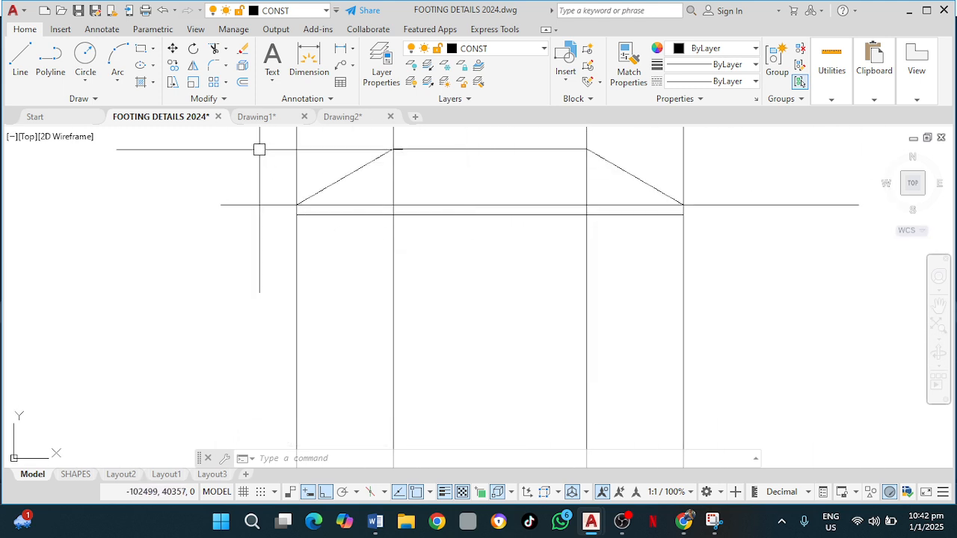
click(83, 54)
scroll(238, 188, up, 3)
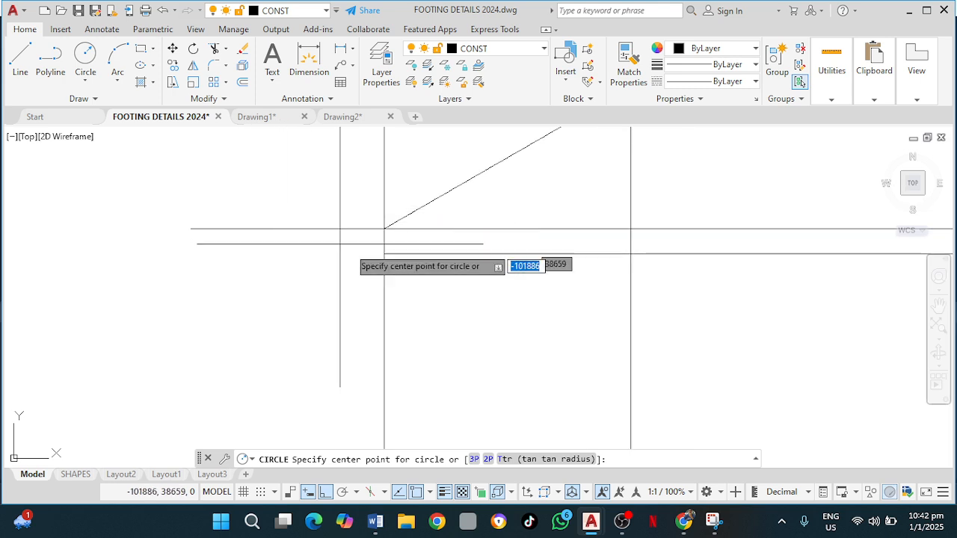
click(384, 253)
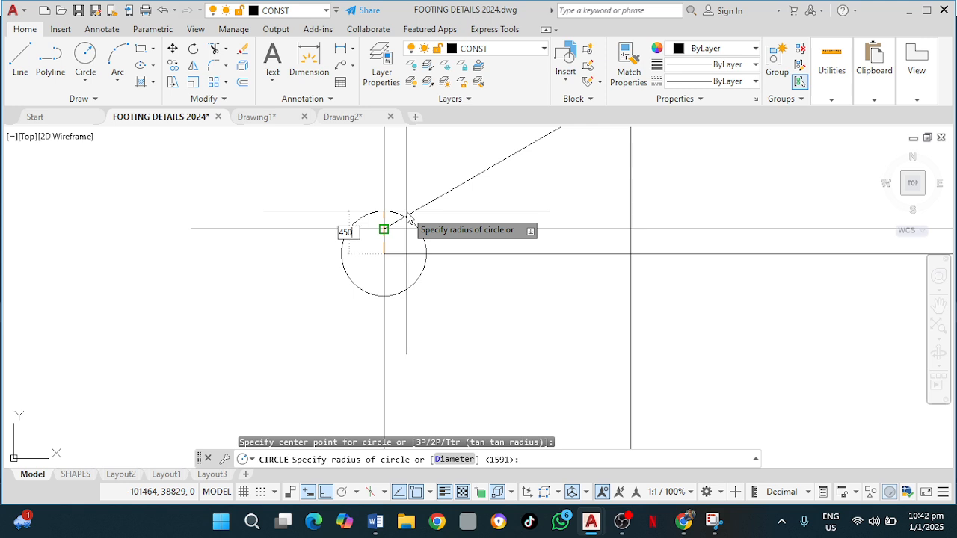
key(Return)
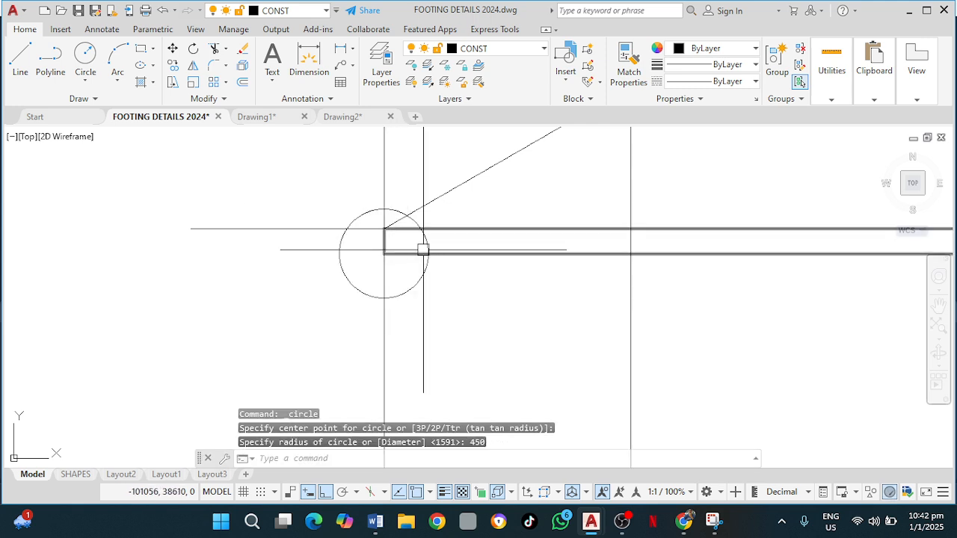
Draw a 2400-unit vertical wall line downward from the point where the left circle crosses the fascia's bottom edge
middle_drag(431, 297, 419, 297)
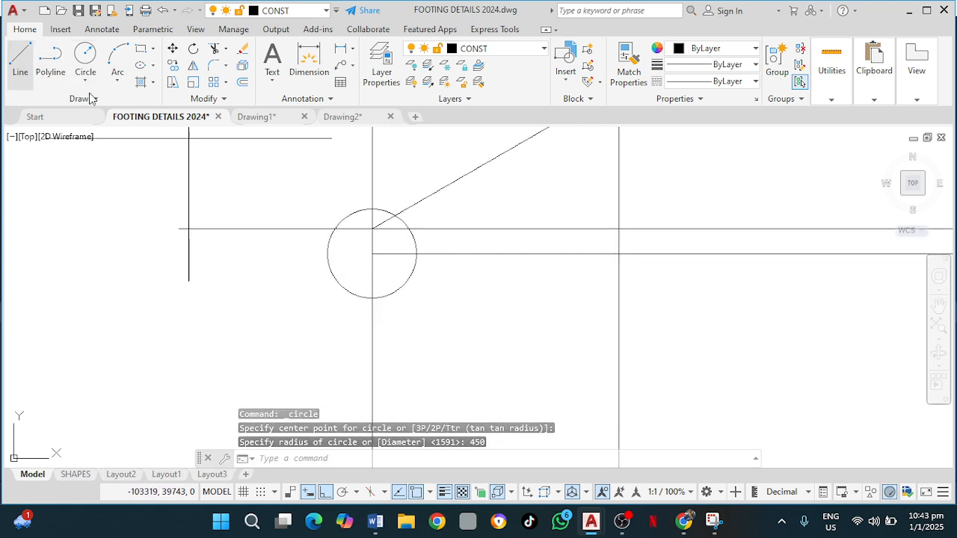
click(21, 57)
click(417, 253)
middle_drag(444, 326, 436, 202)
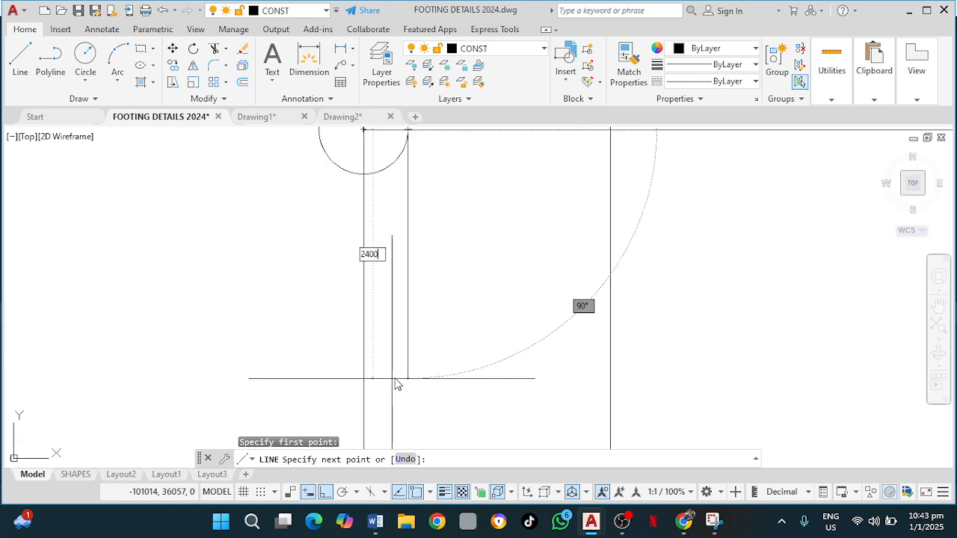
text(2400)
key(Return)
scroll(399, 397, down, 2)
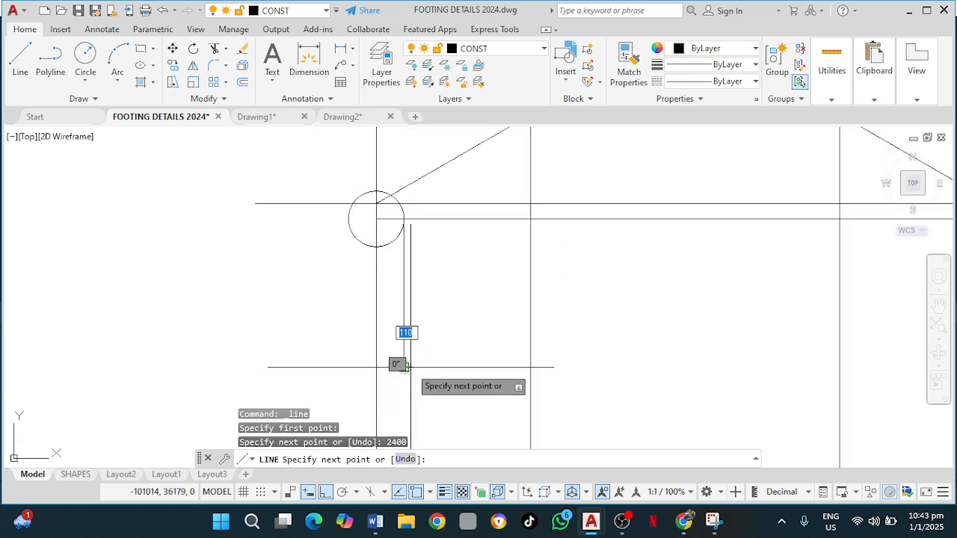
key(Escape)
middle_drag(519, 336, 346, 318)
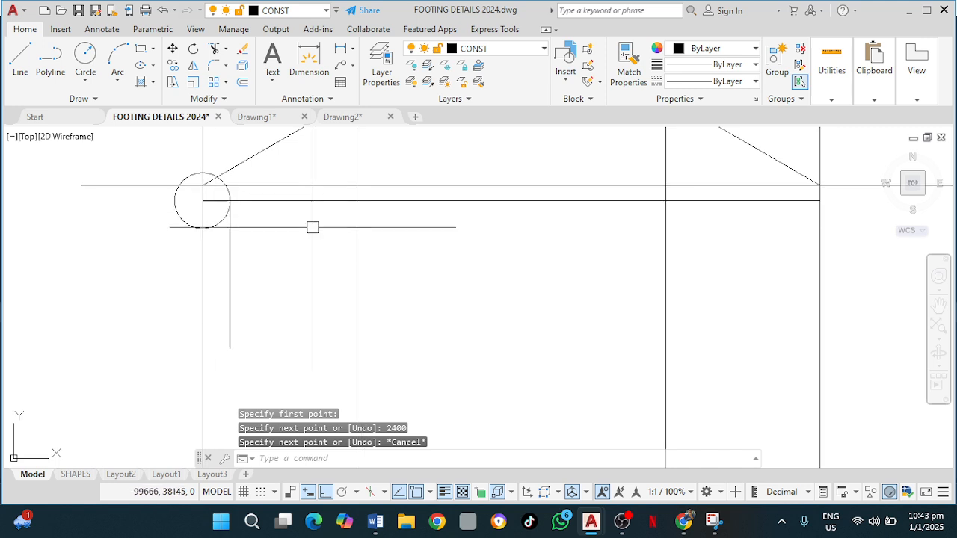
Draw a construction circle of radius 450 centred on the fascia's lower right corner
middle_drag(270, 245, 138, 259)
click(86, 64)
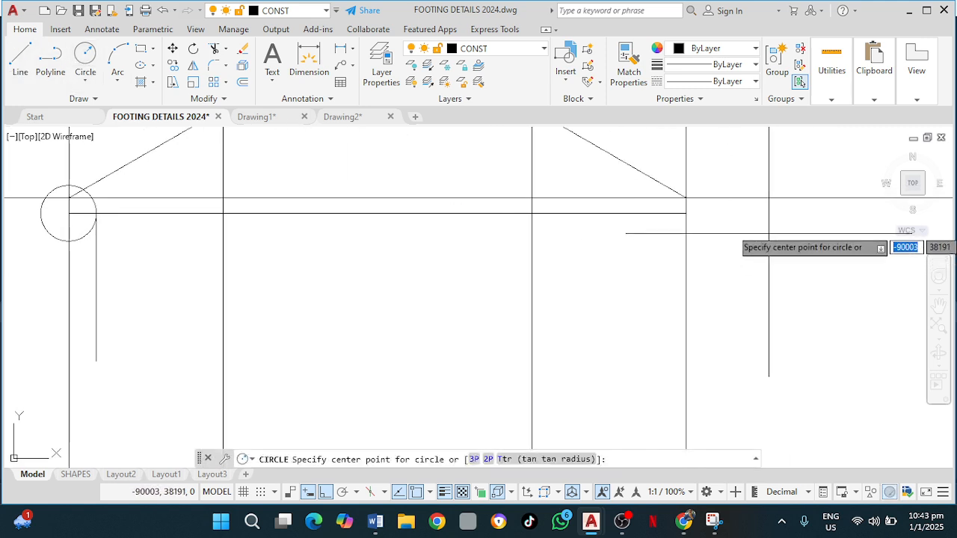
click(686, 214)
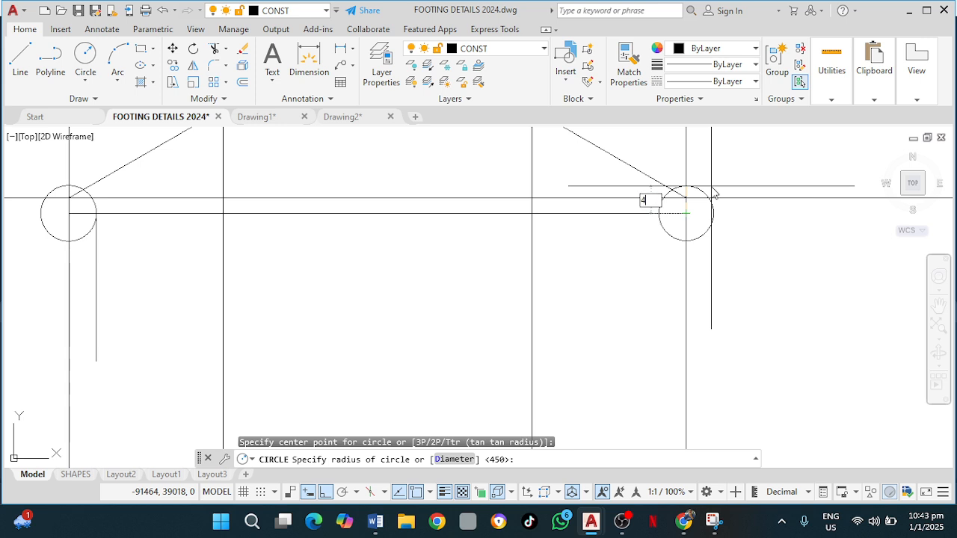
text(450)
key(Return)
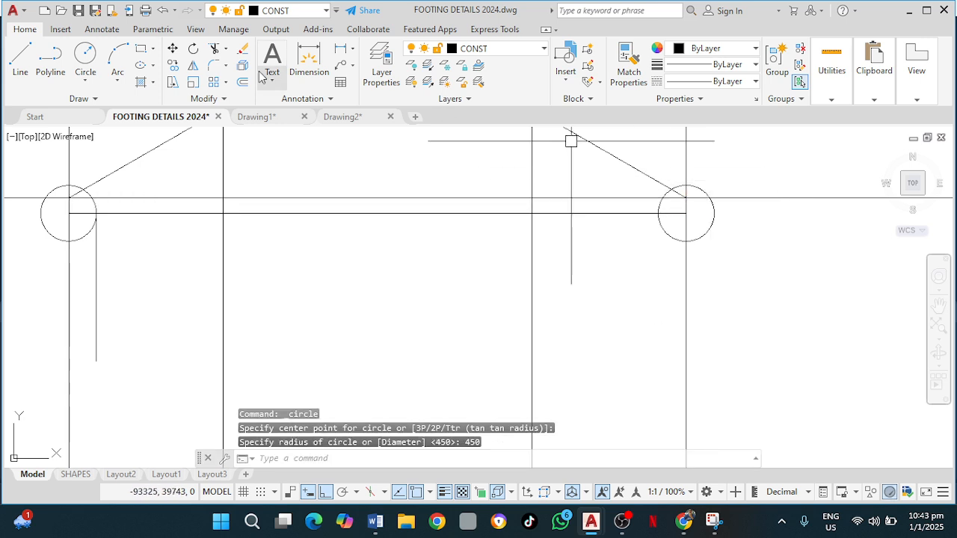
Draw a 2400-unit vertical wall line downward from the point where the right circle crosses the fascia's bottom edge
click(10, 76)
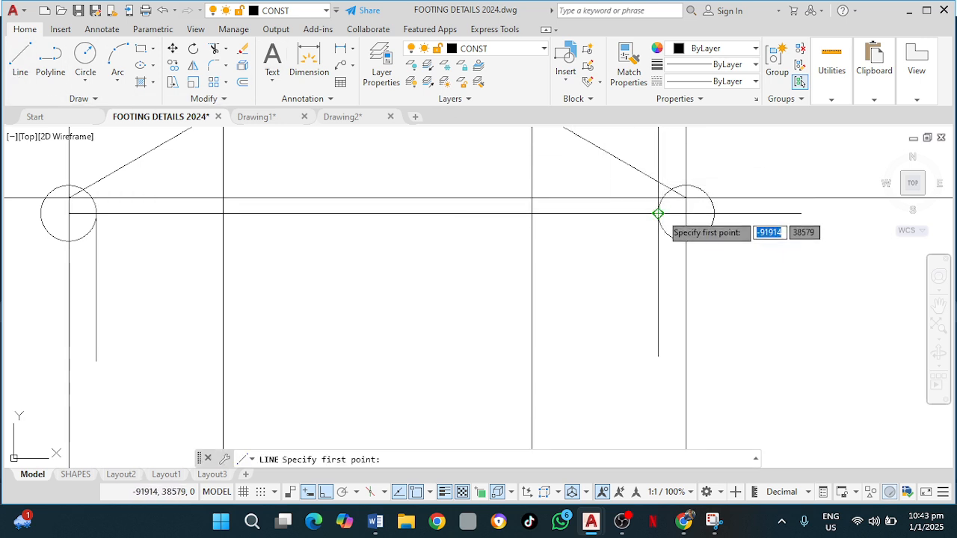
click(658, 213)
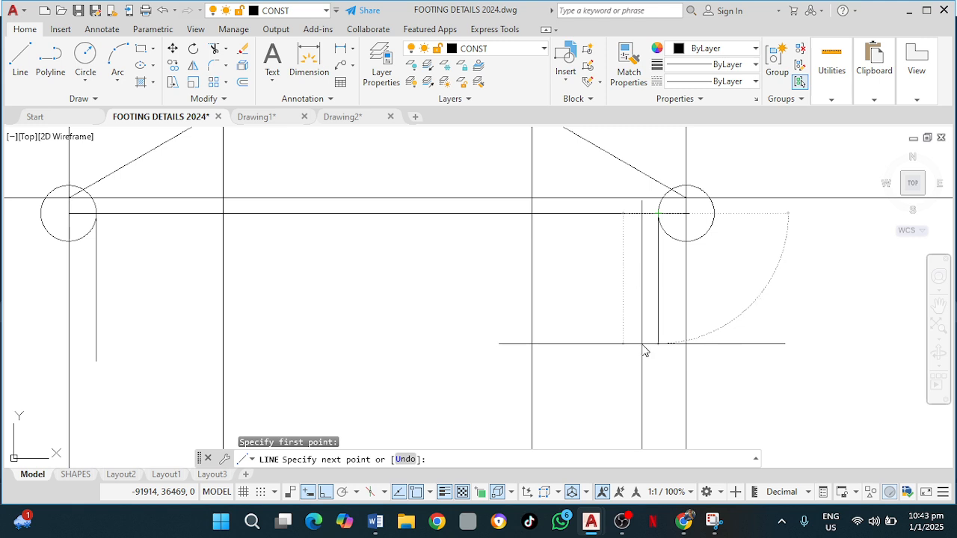
text(2400)
key(Return)
key(Escape)
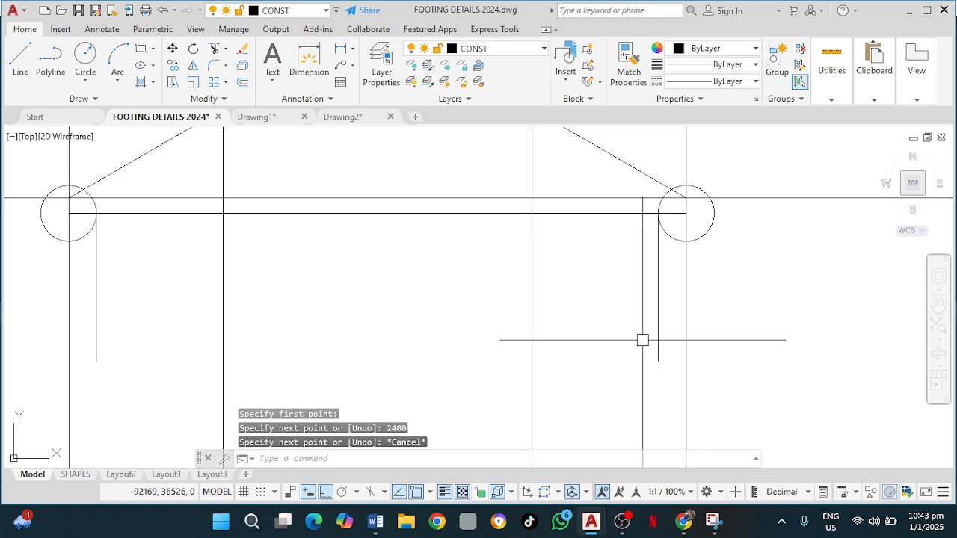
Close the wall outline with a horizontal line joining the lower ends of the two wall lines
click(11, 58)
click(96, 361)
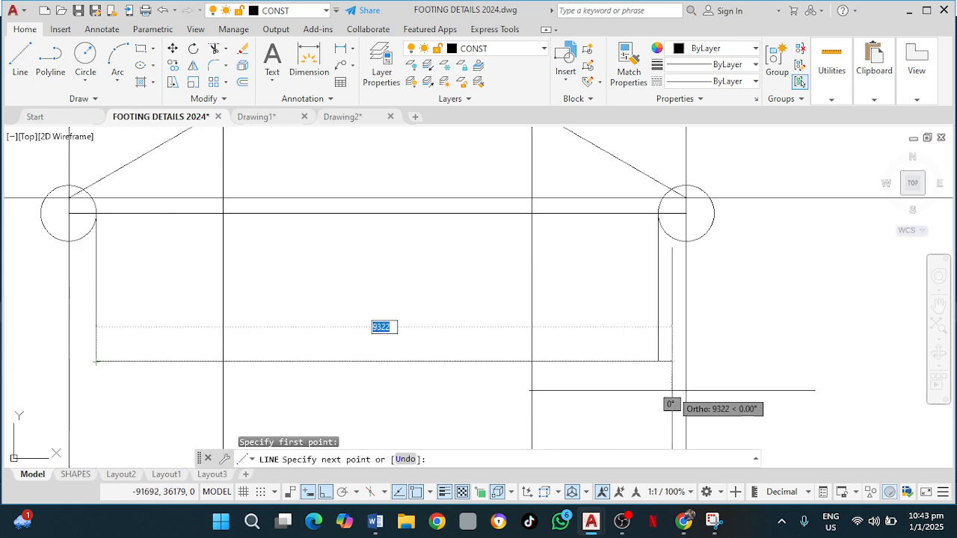
click(658, 361)
key(Escape)
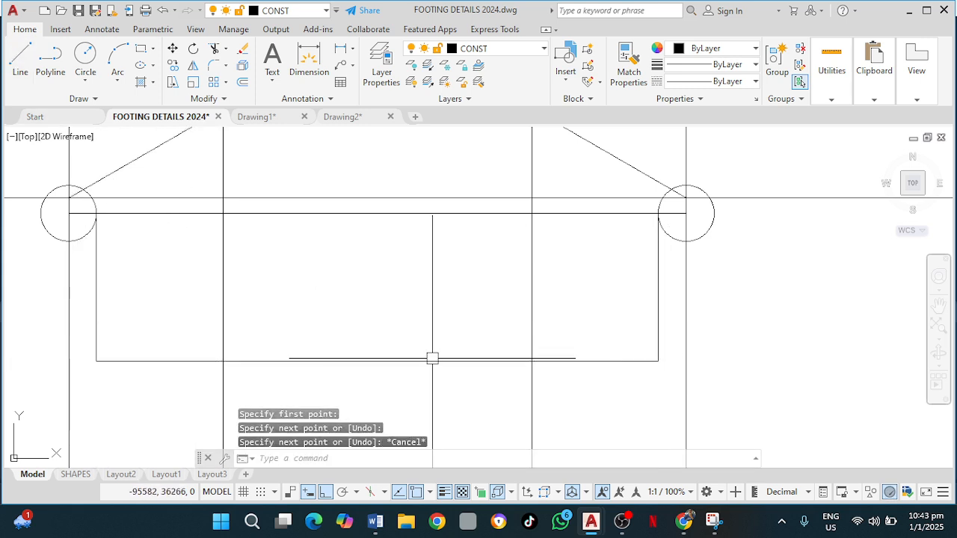
middle_drag(257, 289, 260, 317)
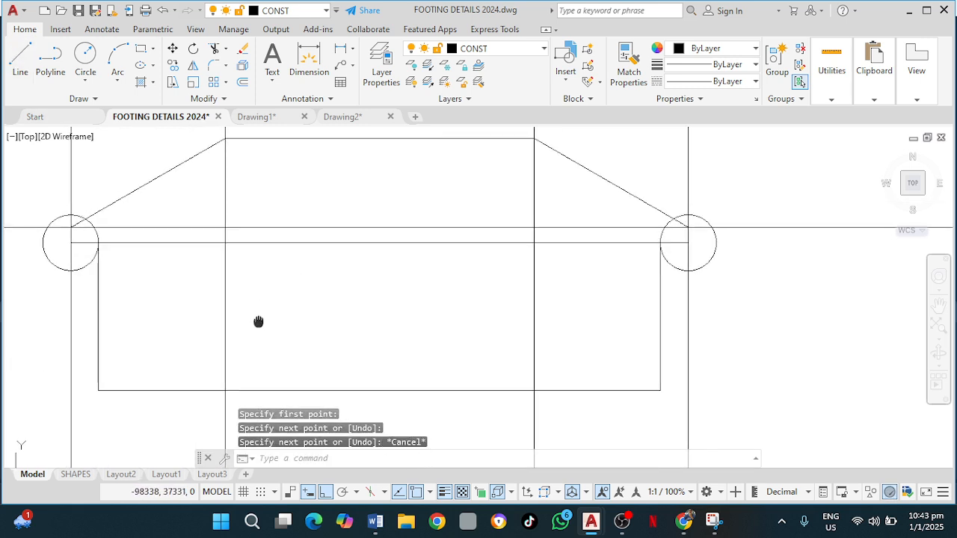
Erase both construction circles at the fascia's lower corners
click(682, 267)
key(Delete)
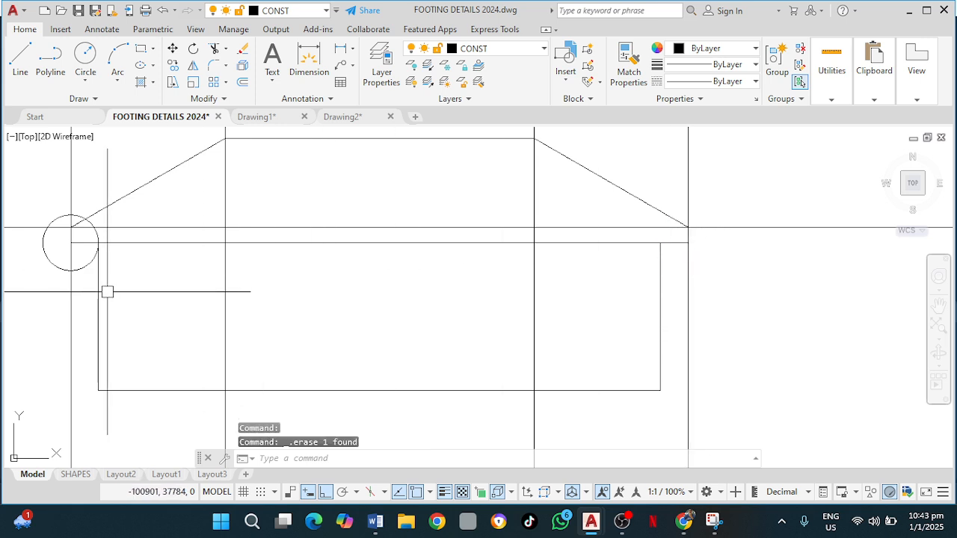
click(85, 266)
key(Delete)
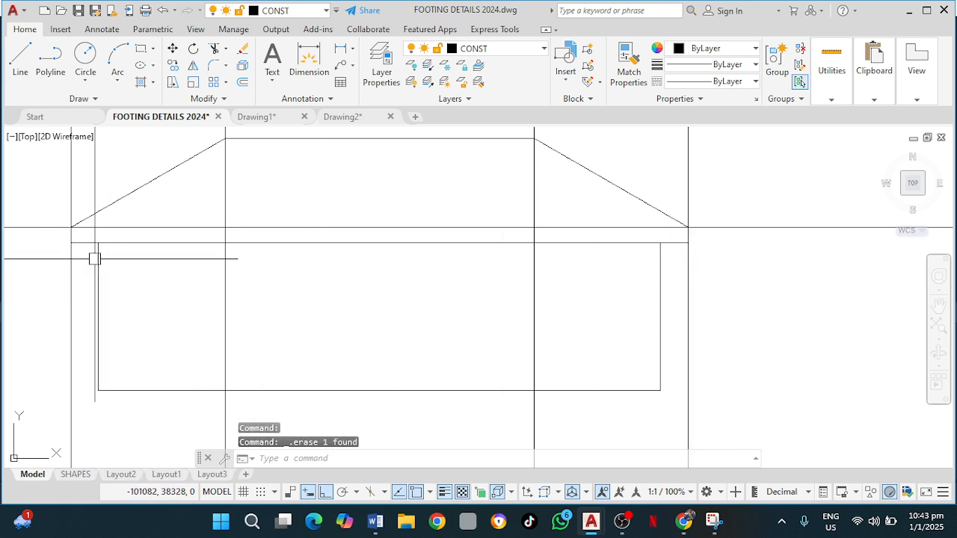
middle_drag(220, 282, 197, 303)
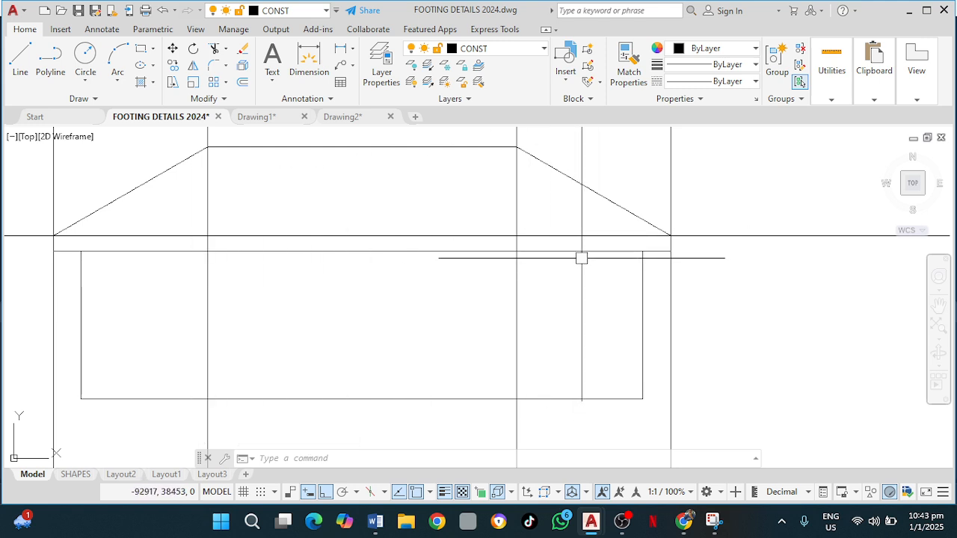
Examine the roof plan below the elevation, comparing its projecting wing with the right part of the elevation
middle_drag(581, 258, 552, 292)
scroll(456, 226, down, 4)
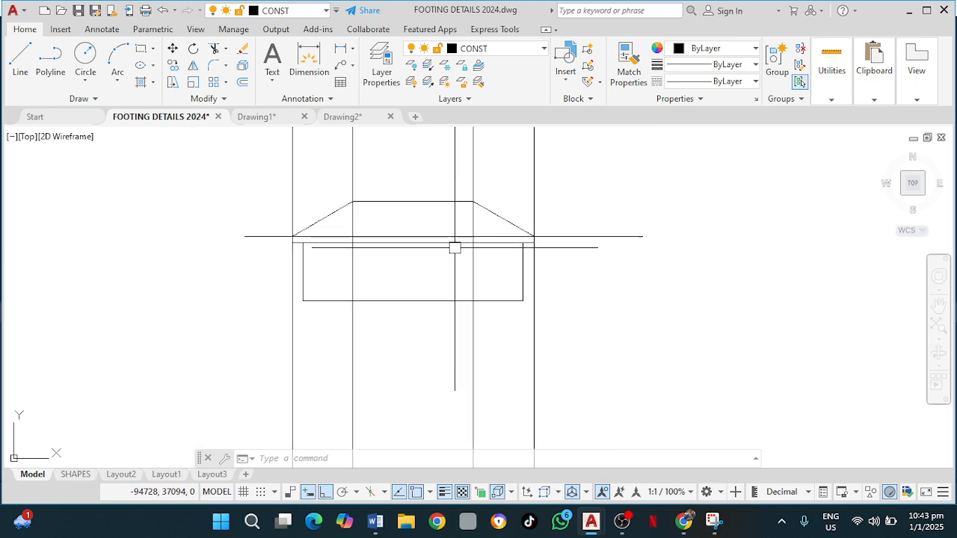
middle_drag(449, 237, 399, 133)
scroll(472, 280, up, 2)
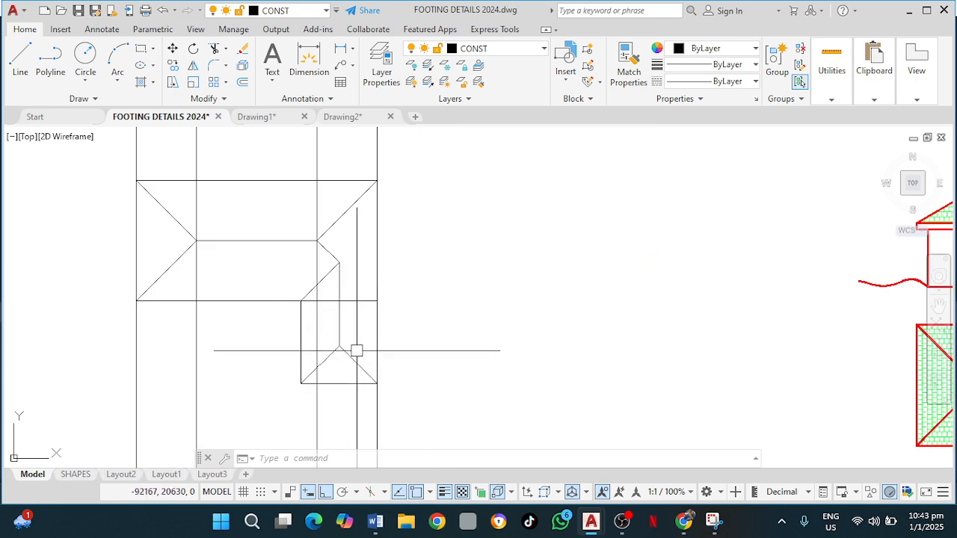
middle_drag(396, 338, 399, 322)
mouse_move(395, 180)
middle_down()
mouse_move(341, 351)
mouse_move(345, 364)
mouse_move(387, 312)
mouse_move(381, 409)
middle_up()
scroll(348, 366, down, 2)
scroll(316, 283, up, 2)
mouse_move(316, 283)
middle_down()
mouse_move(370, 205)
mouse_move(333, 287)
mouse_move(336, 372)
middle_up()
scroll(334, 287, up, 2)
middle_drag(367, 284, 396, 336)
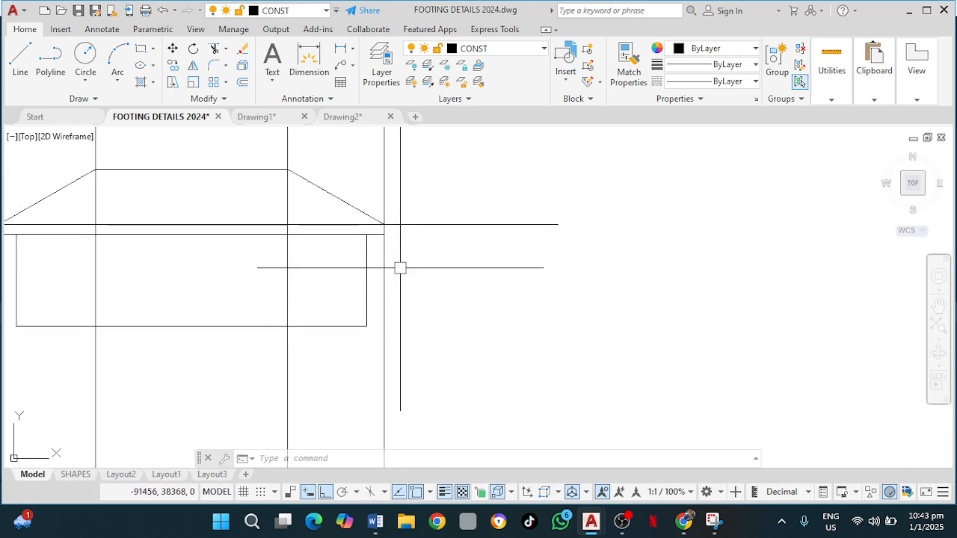
Erase the vertical construction line through the right end of the roof plan's main ridge
scroll(341, 268, down, 4)
middle_drag(382, 299, 412, 129)
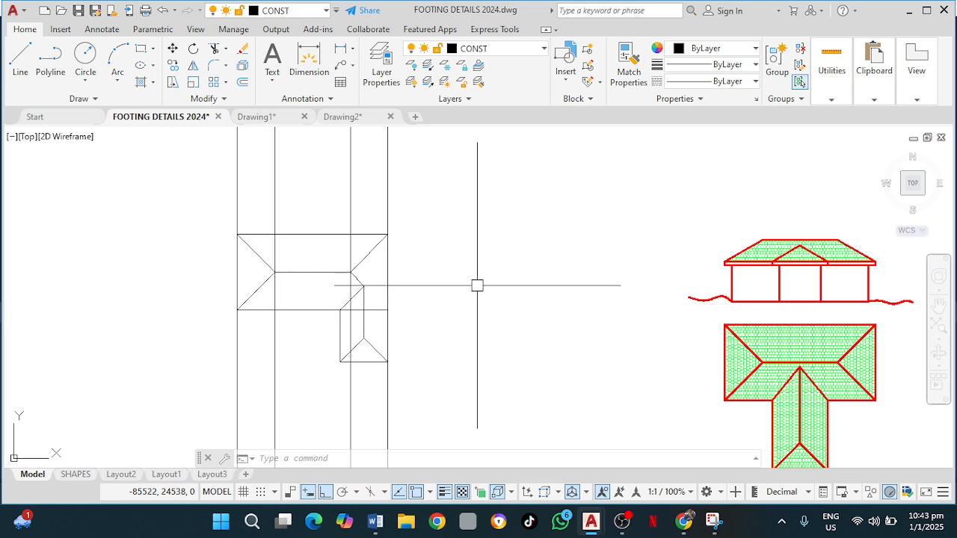
key(Escape)
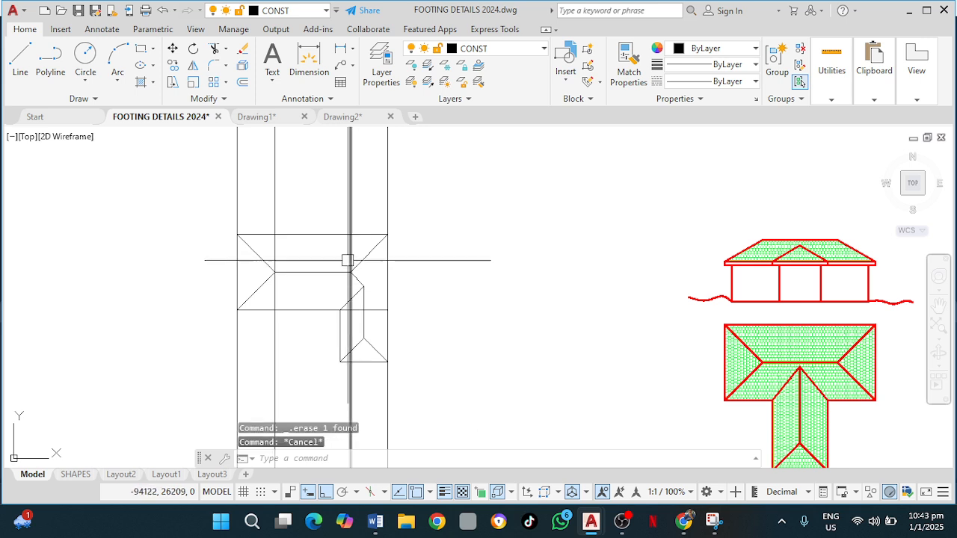
click(350, 256)
key(Delete)
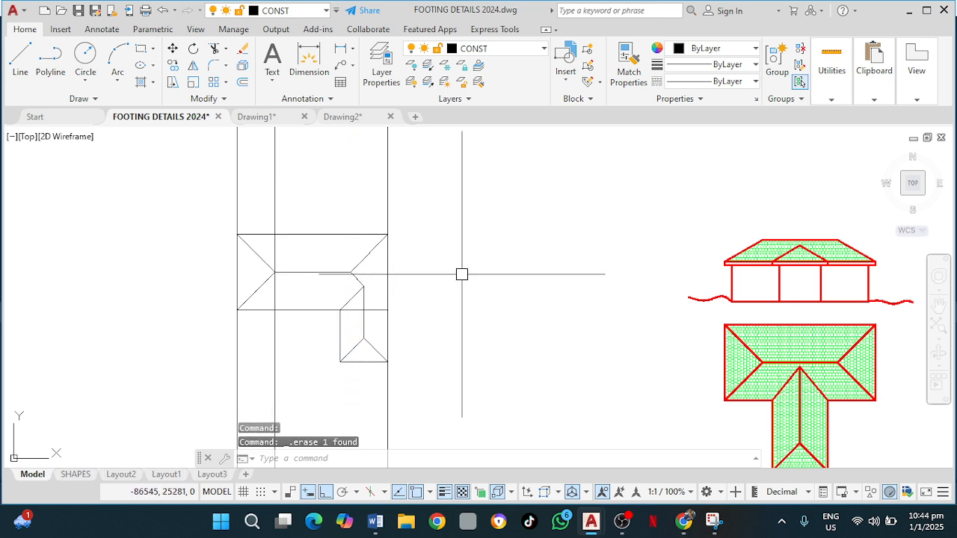
Place vertical construction lines through the two lower corners of the roof plan's projecting wing
text(xl)
key(Return)
scroll(387, 359, up, 2)
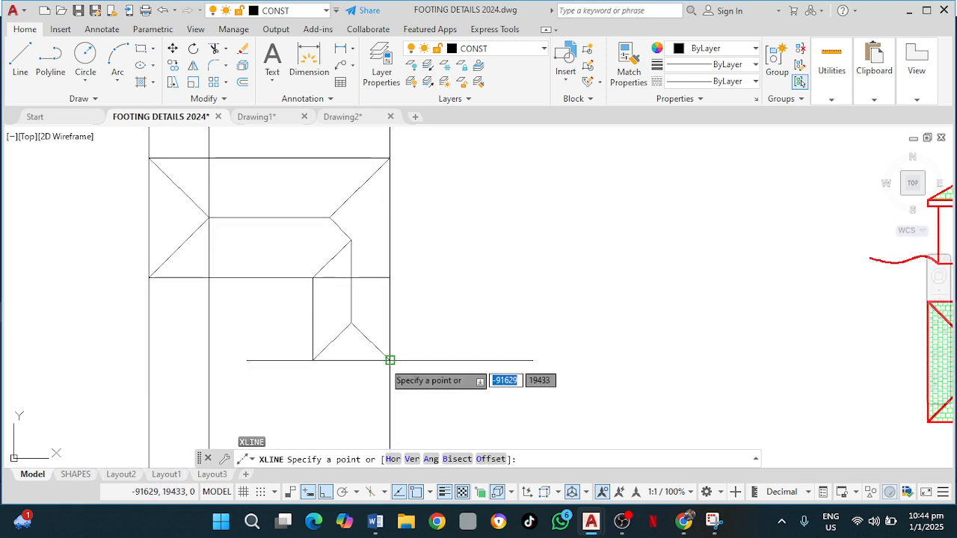
text(v)
key(Return)
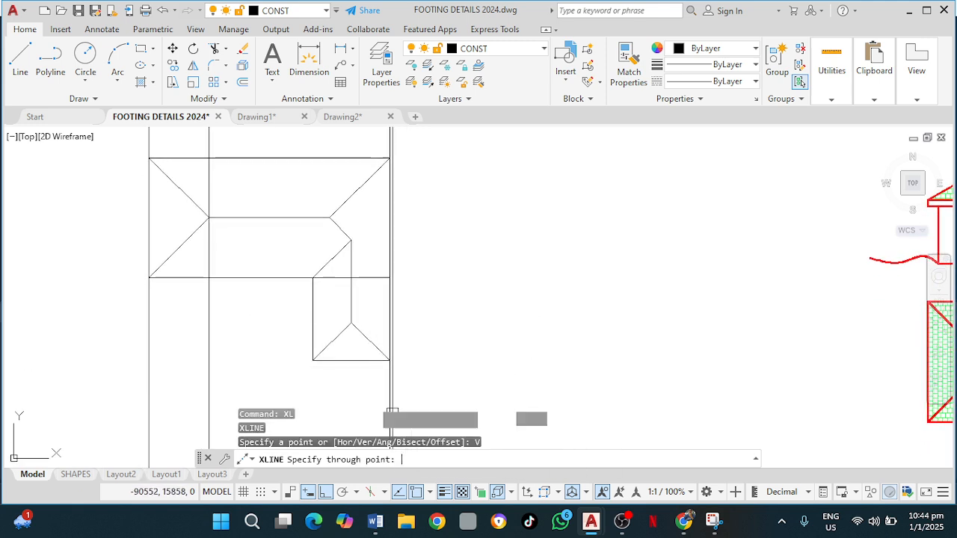
click(312, 361)
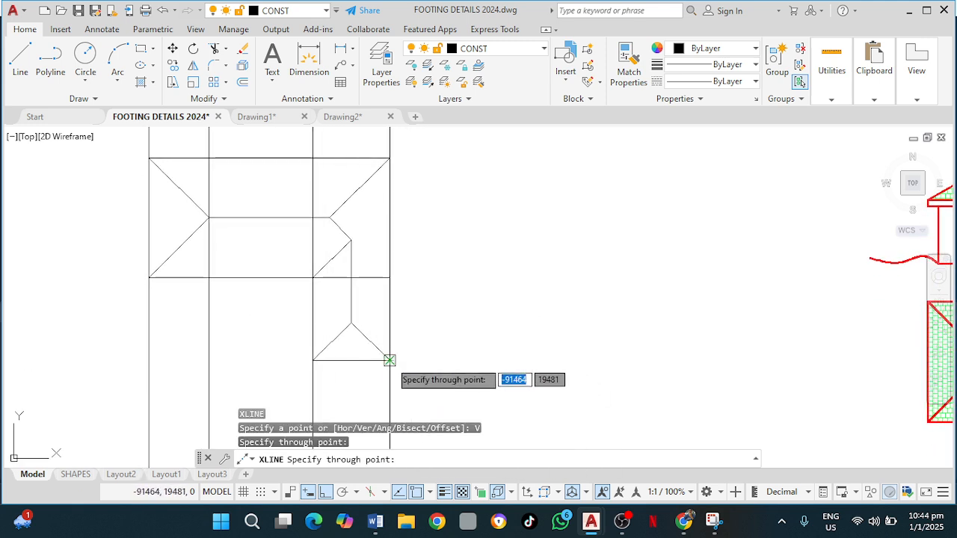
scroll(388, 361, up, 2)
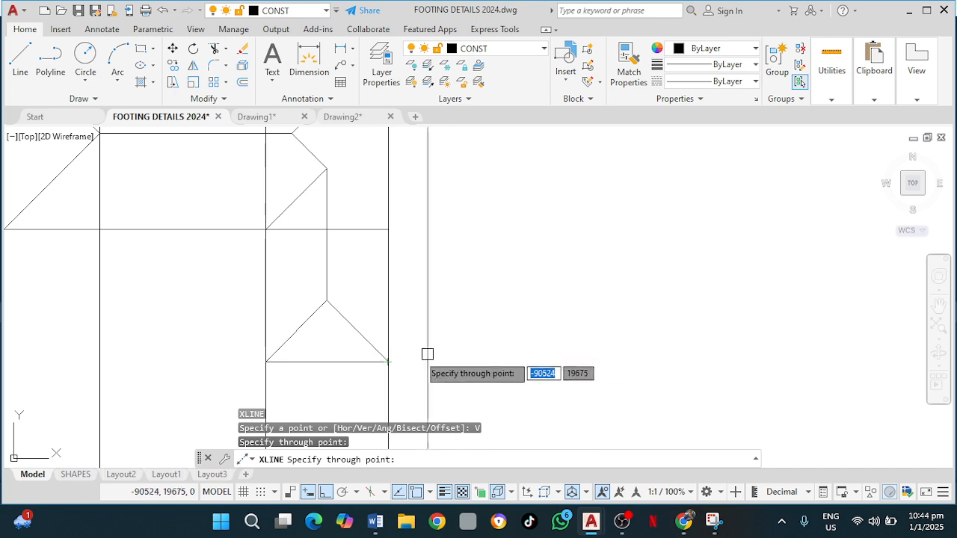
click(387, 361)
scroll(488, 425, down, 2)
key(Escape)
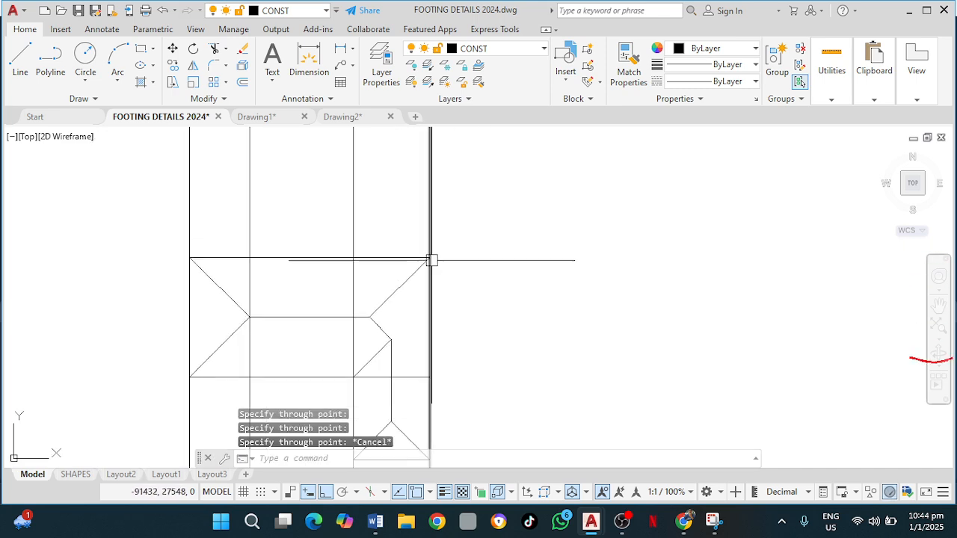
Erase the vertical construction line projected from the wing's left corner through the elevation
scroll(384, 324, down, 2)
scroll(384, 301, up, 2)
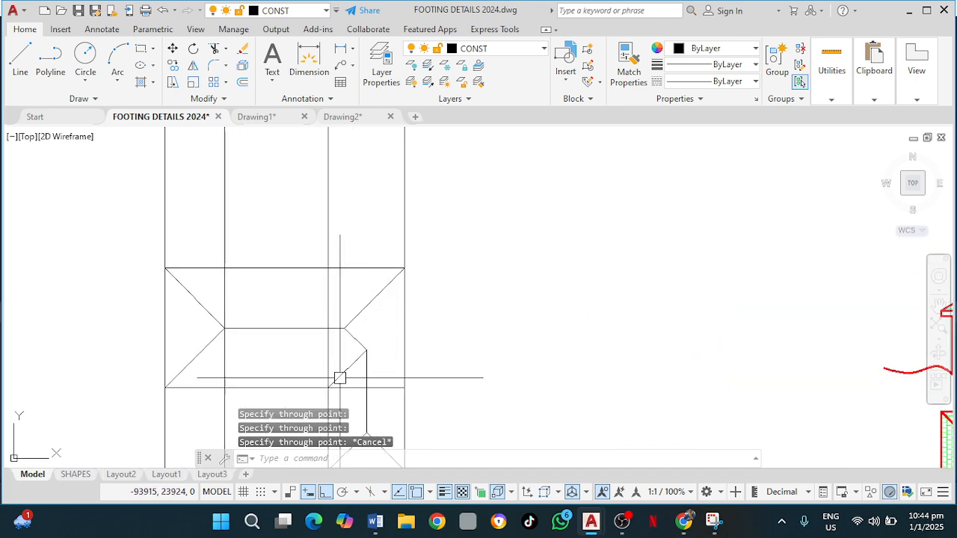
mouse_move(338, 407)
middle_down()
mouse_move(347, 364)
mouse_move(366, 351)
mouse_move(352, 385)
middle_up()
scroll(351, 395, down, 4)
middle_drag(354, 333, 343, 378)
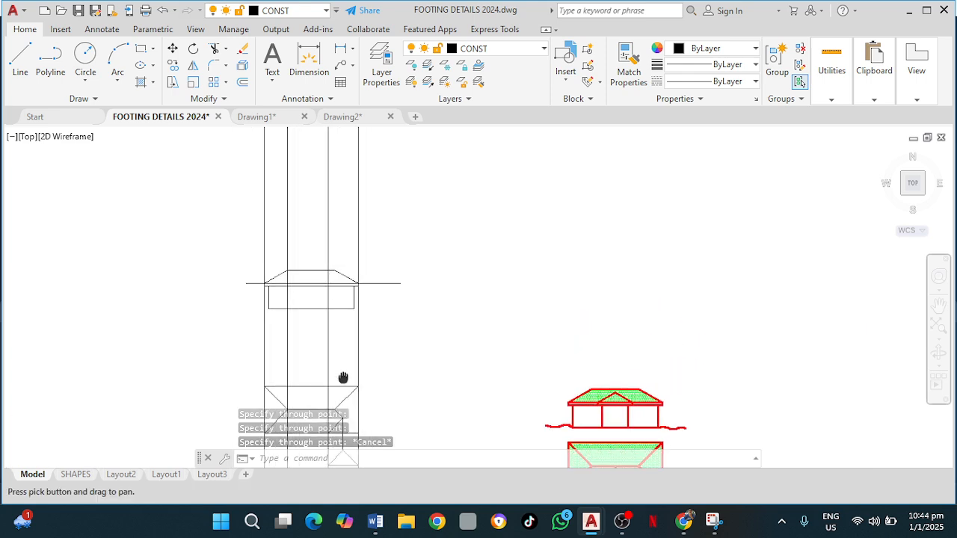
scroll(337, 305, up, 4)
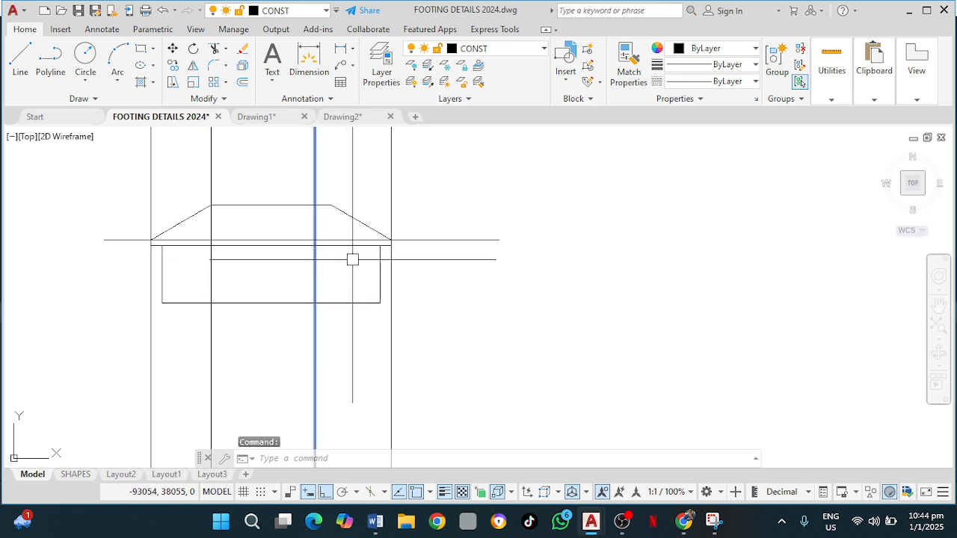
key(Escape)
middle_drag(534, 267, 524, 304)
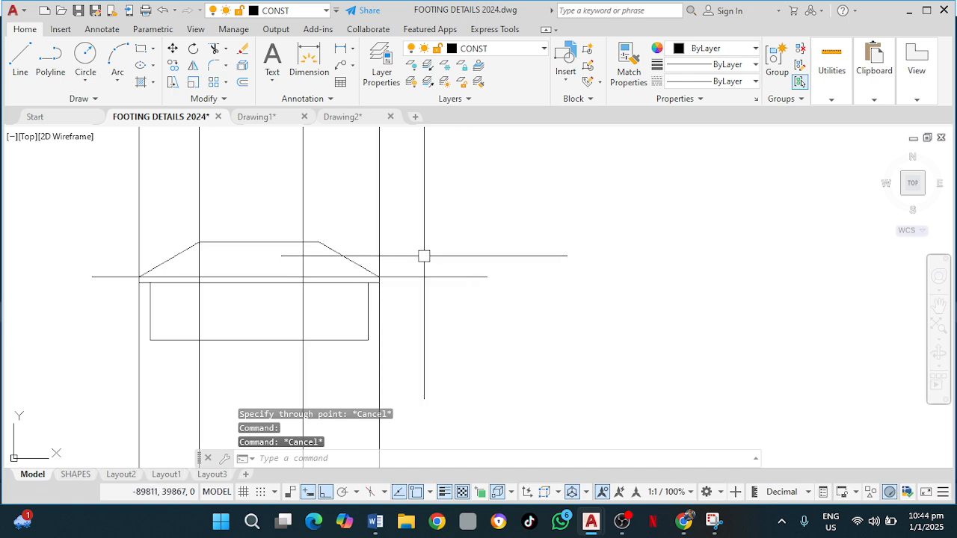
scroll(416, 251, up, 2)
middle_drag(416, 250, 479, 253)
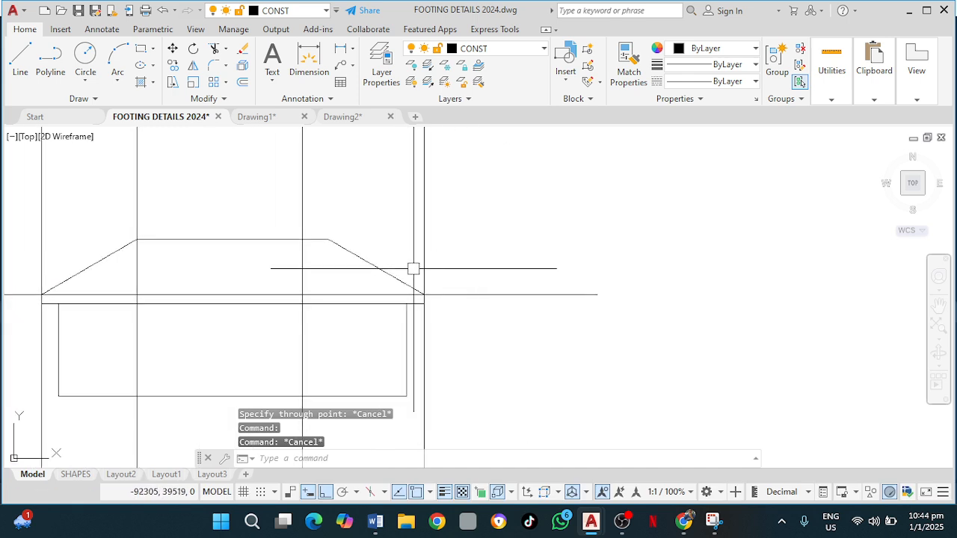
scroll(314, 239, up, 2)
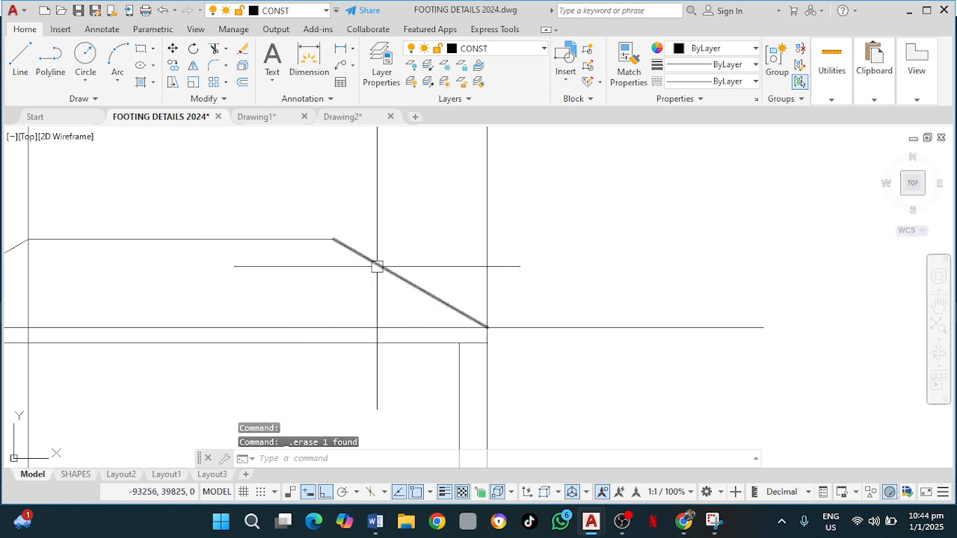
Place a vertical construction line through the right end of the elevation's ridge
text(l)
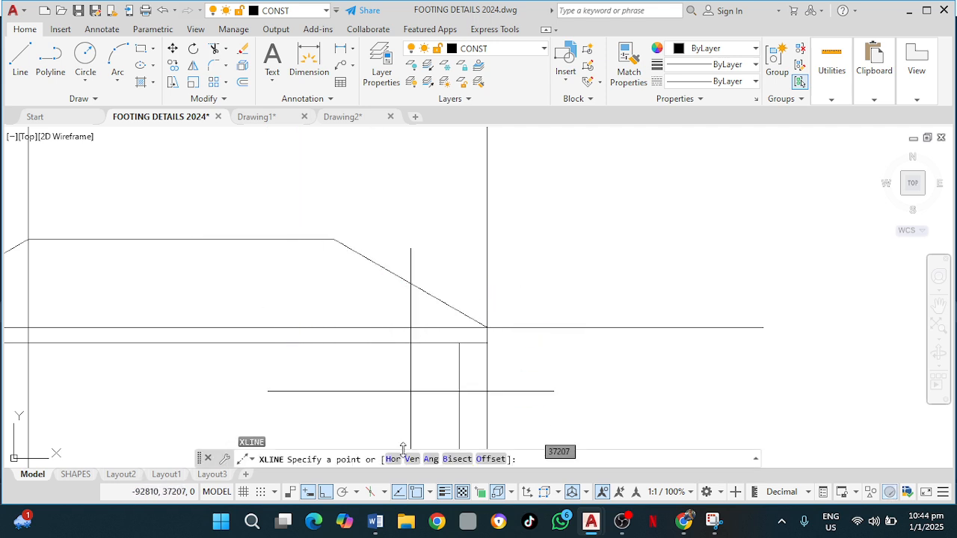
click(411, 460)
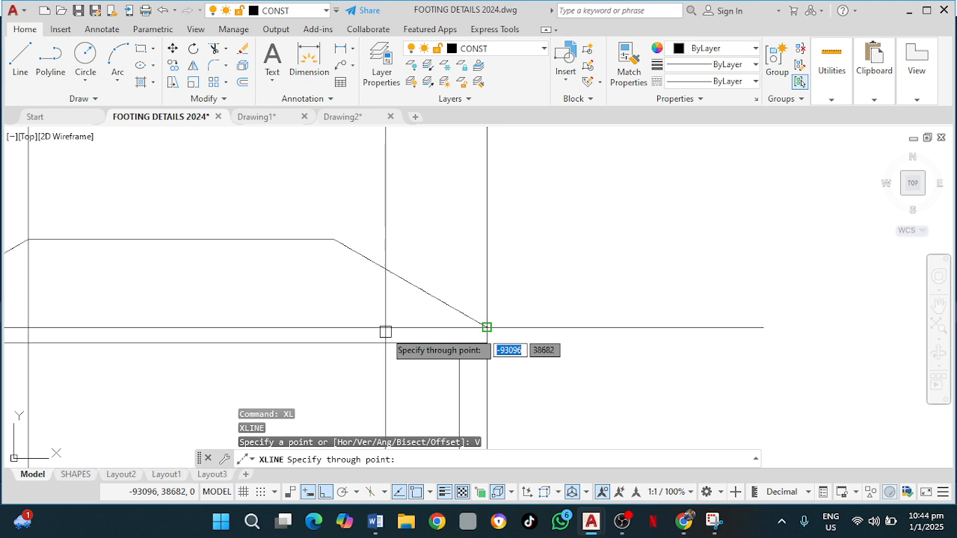
click(334, 239)
key(Escape)
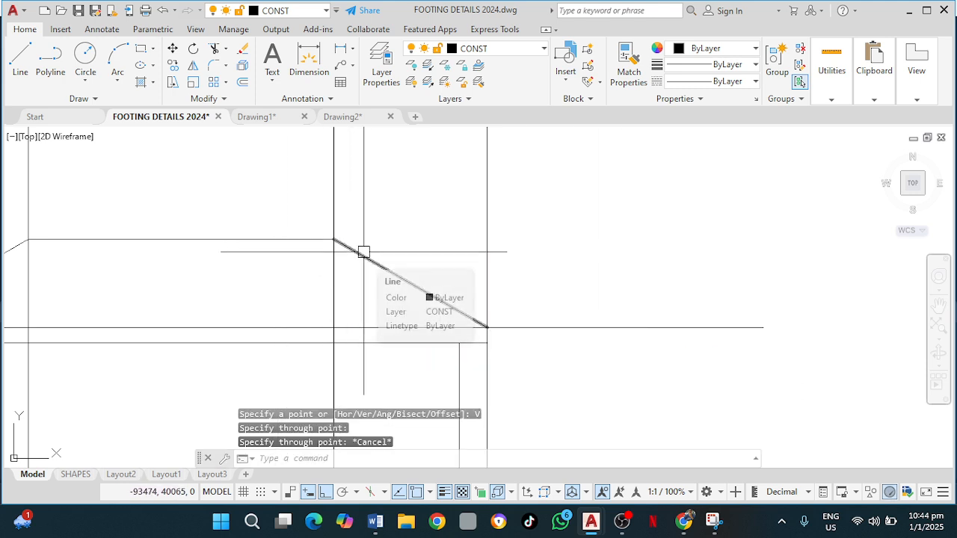
text(mi)
key(Return)
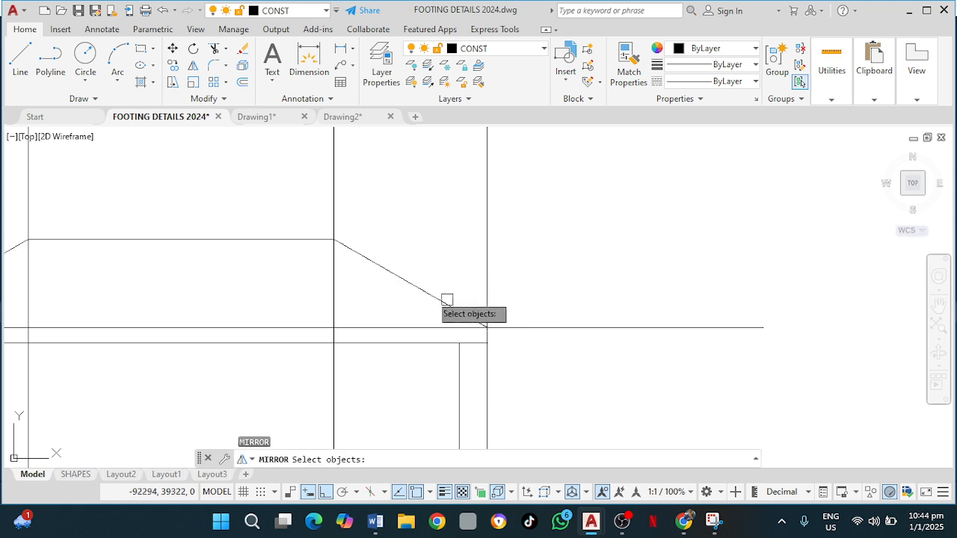
click(423, 291)
key(Return)
click(333, 239)
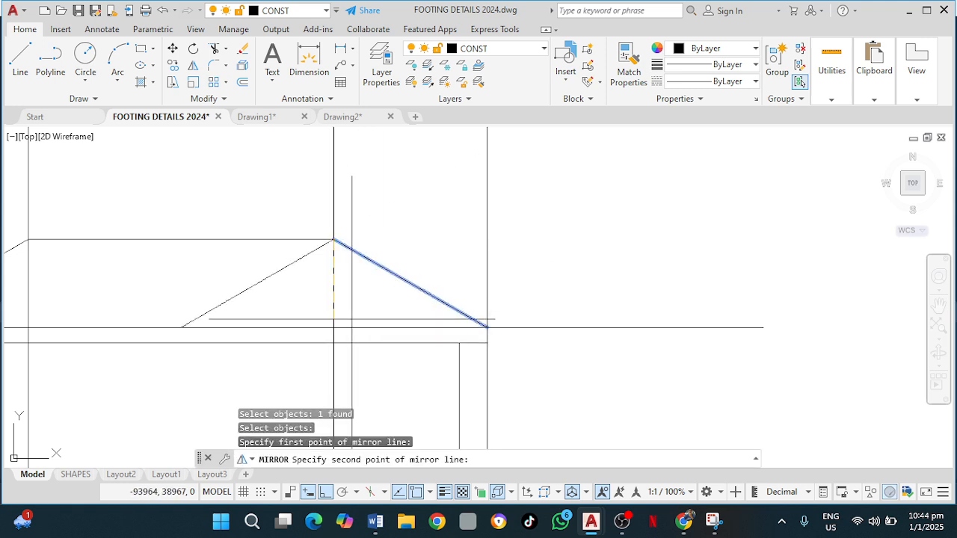
scroll(334, 327, up, 4)
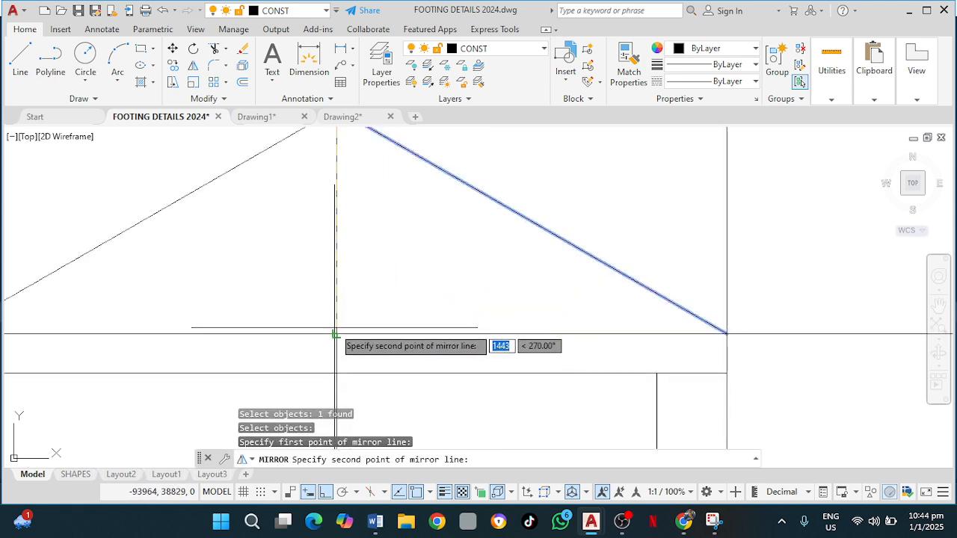
click(348, 325)
key(Escape)
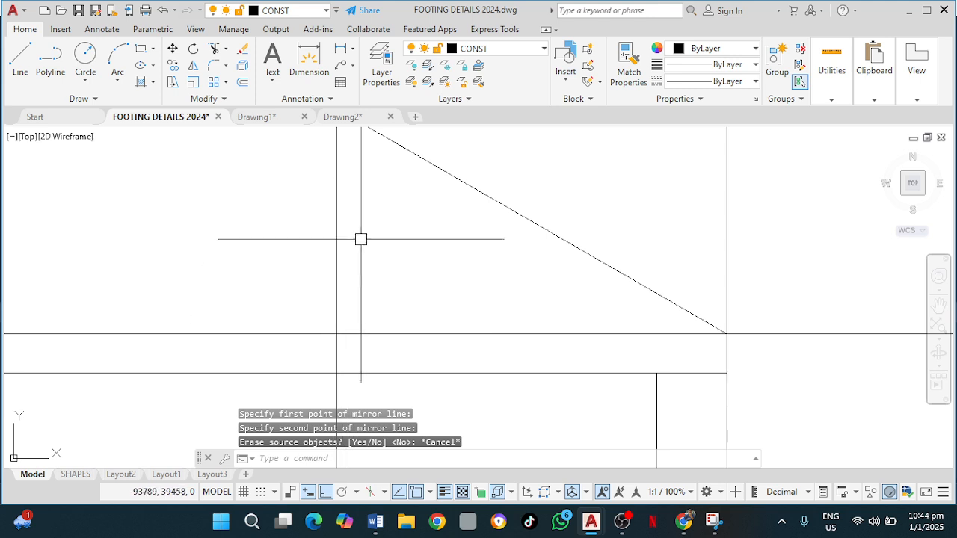
Mirror the right sloping roof line about the vertical construction line at the ridge end, keeping the original
scroll(361, 239, down, 3)
click(397, 288)
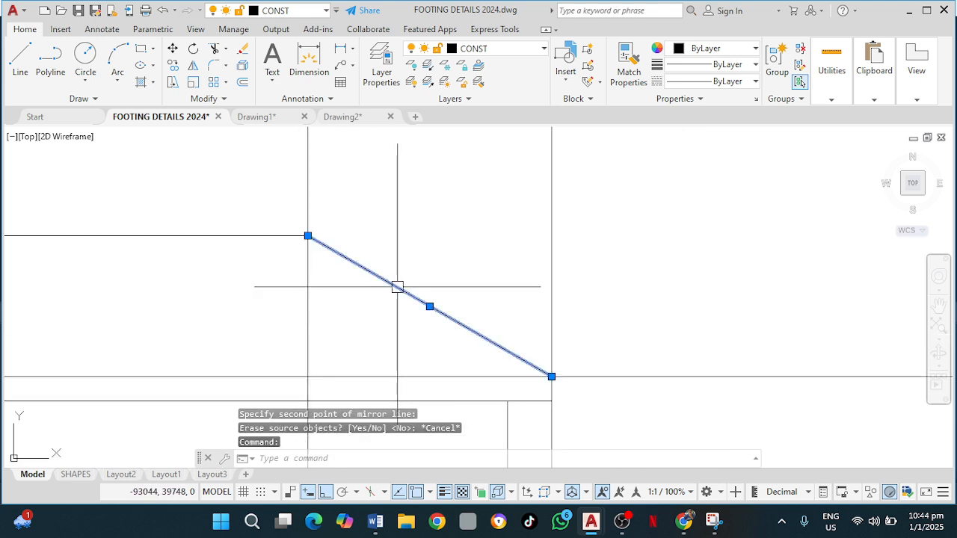
text(mi)
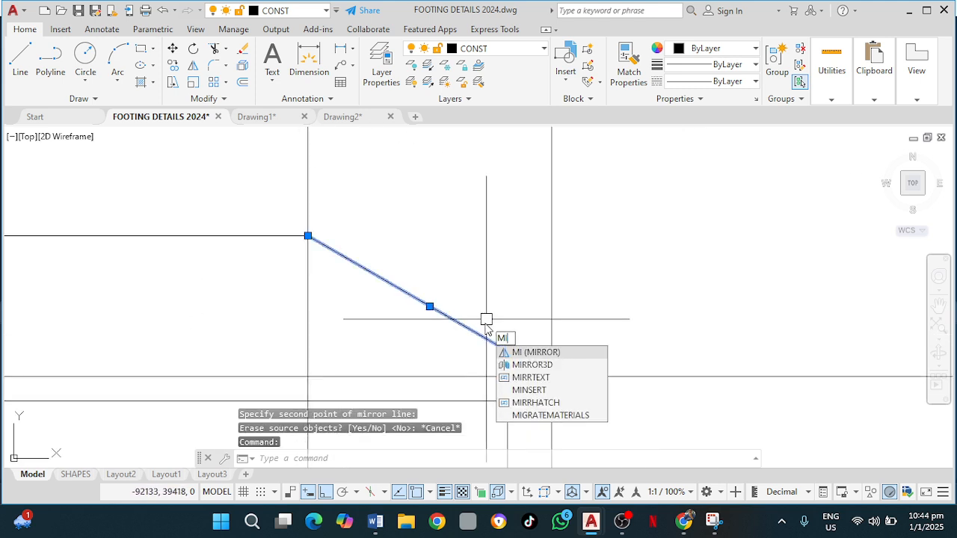
key(Return)
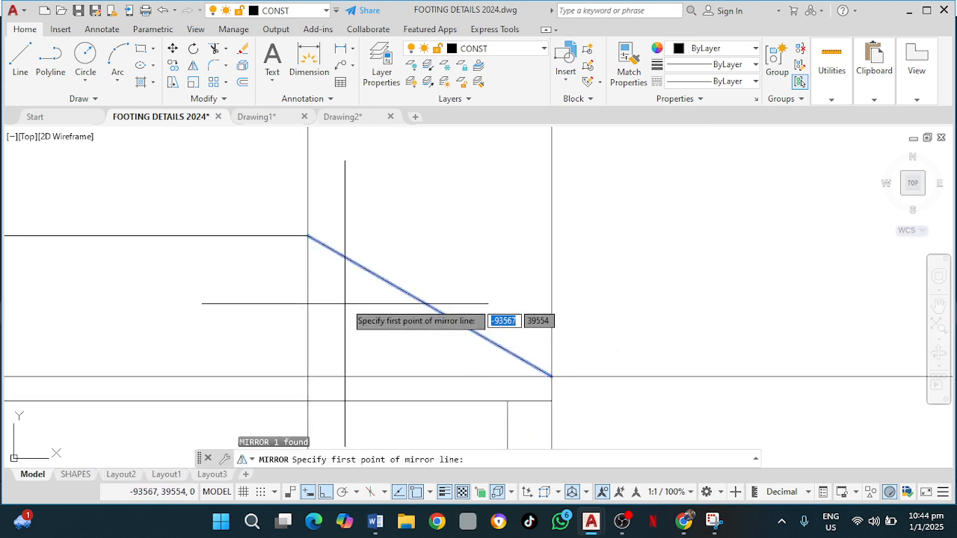
click(307, 236)
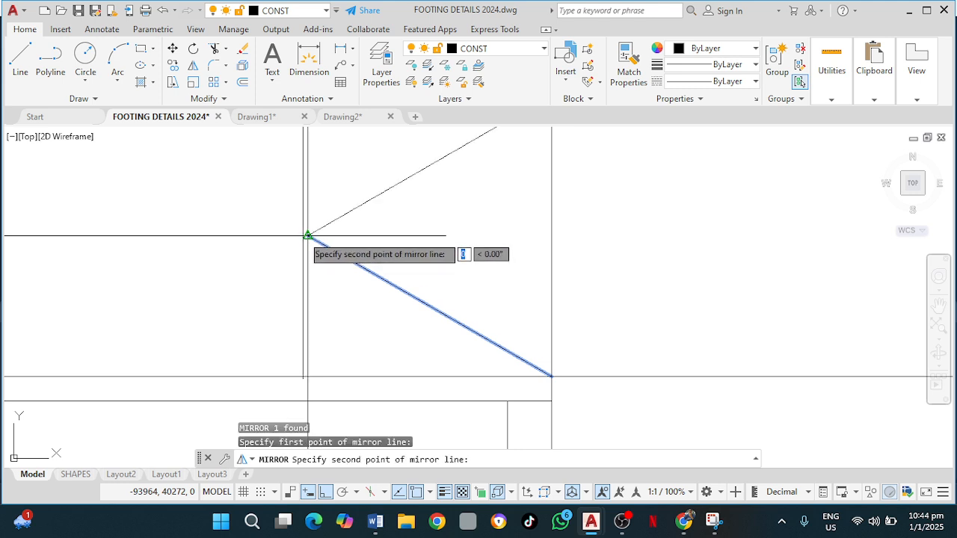
click(307, 378)
key(Return)
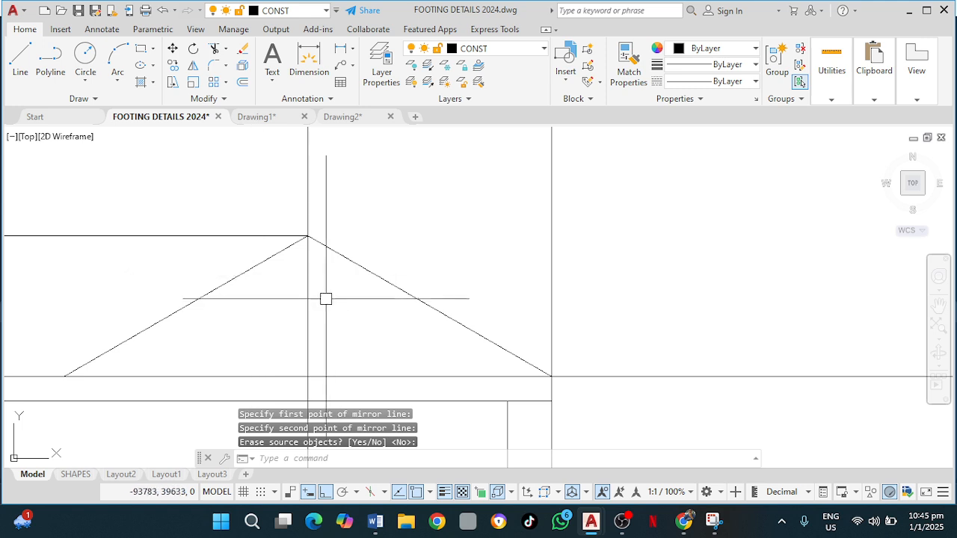
Draw a short vertical line from the mirrored slope's lower end down to the fascia's bottom edge
middle_drag(314, 296, 346, 247)
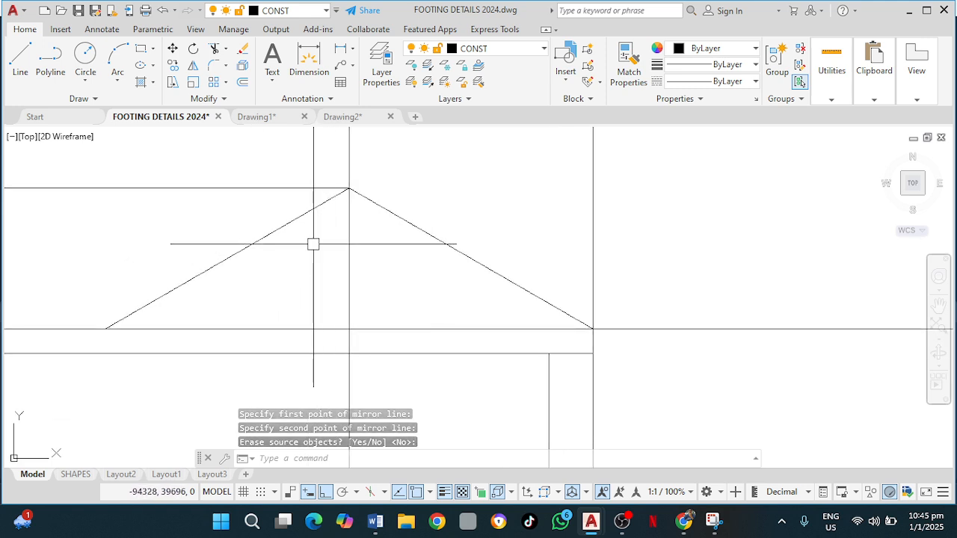
click(20, 59)
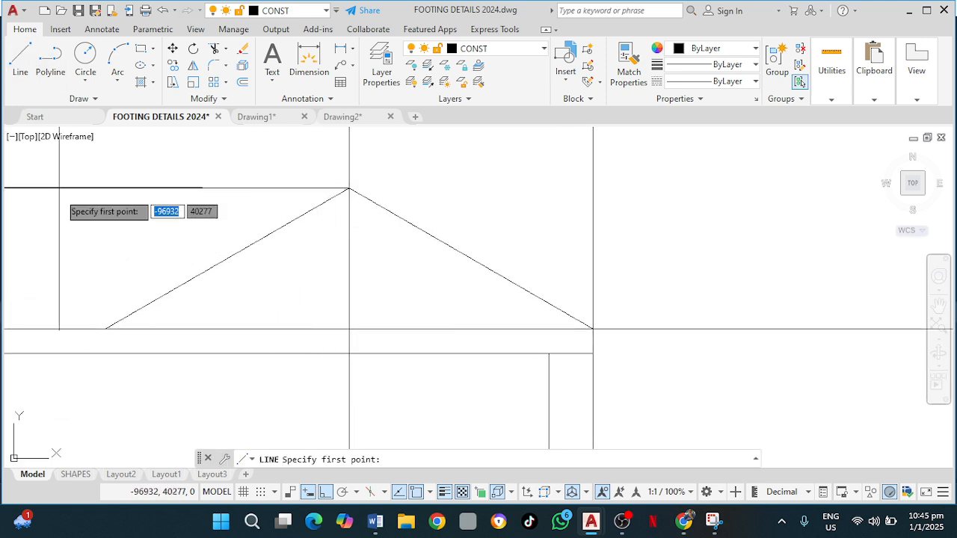
click(106, 329)
click(106, 352)
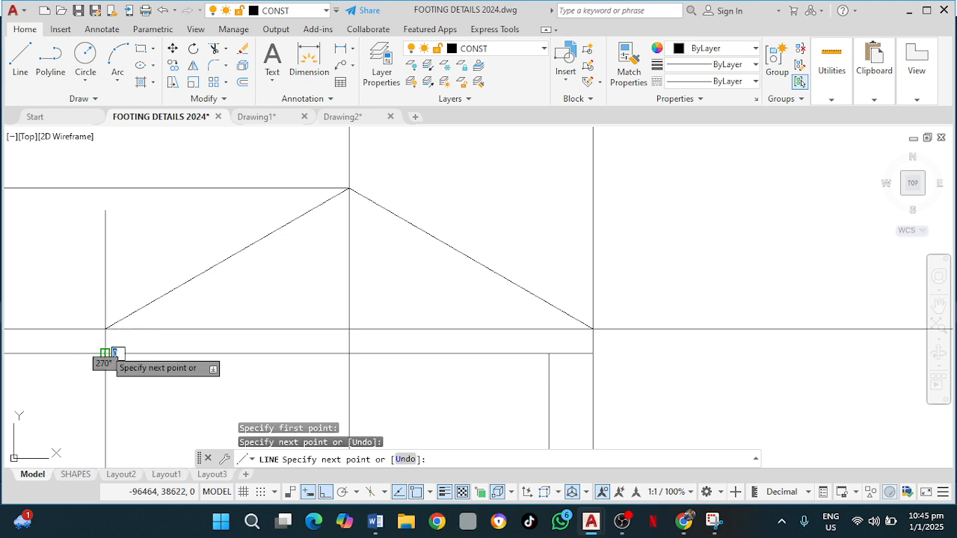
key(Escape)
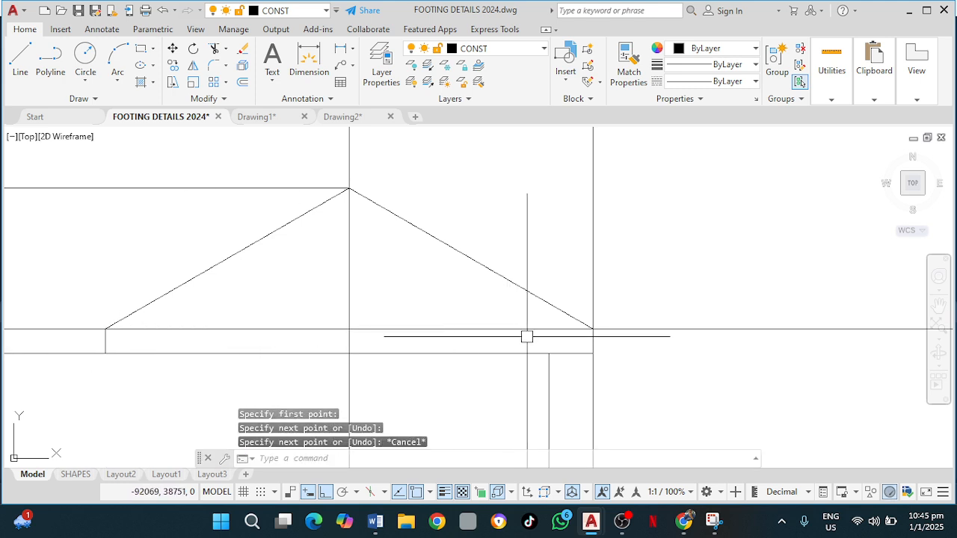
key(space)
click(593, 329)
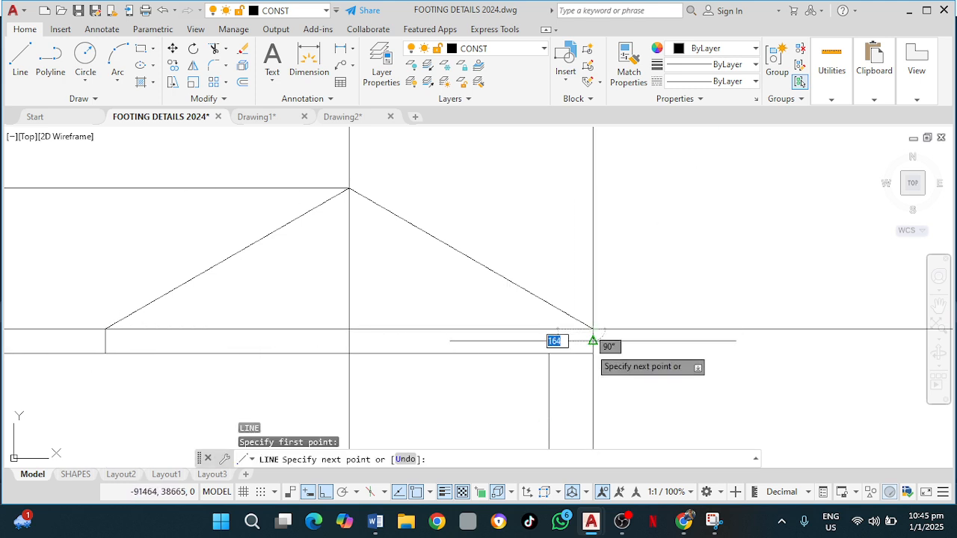
key(Escape)
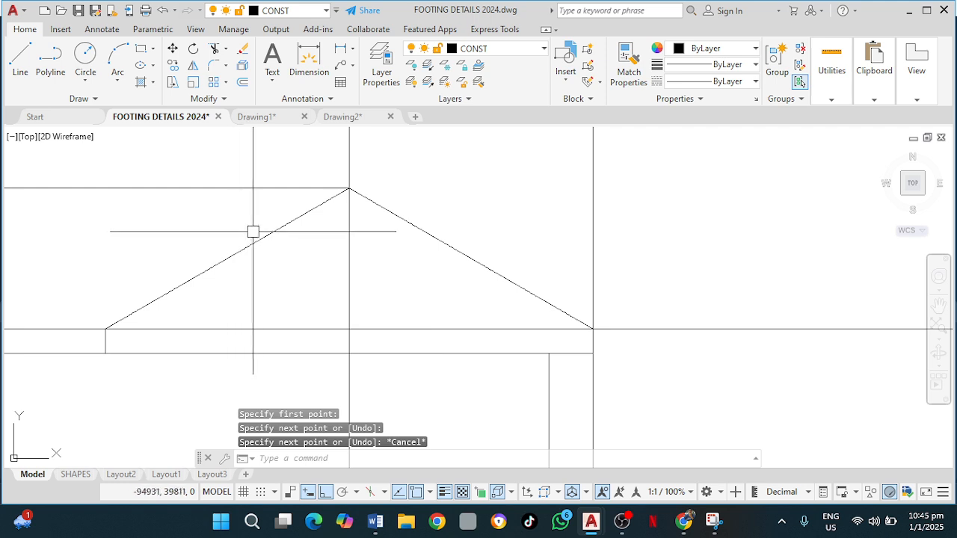
Draw the wing's fascia rectangle from the mirrored slope's lower end to the main fascia's lower right corner
text(rec)
key(Return)
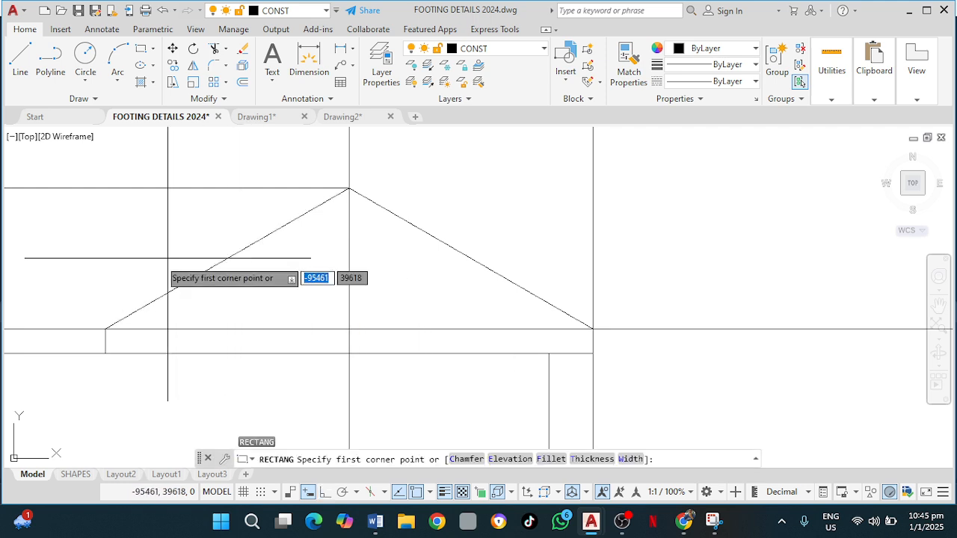
click(105, 329)
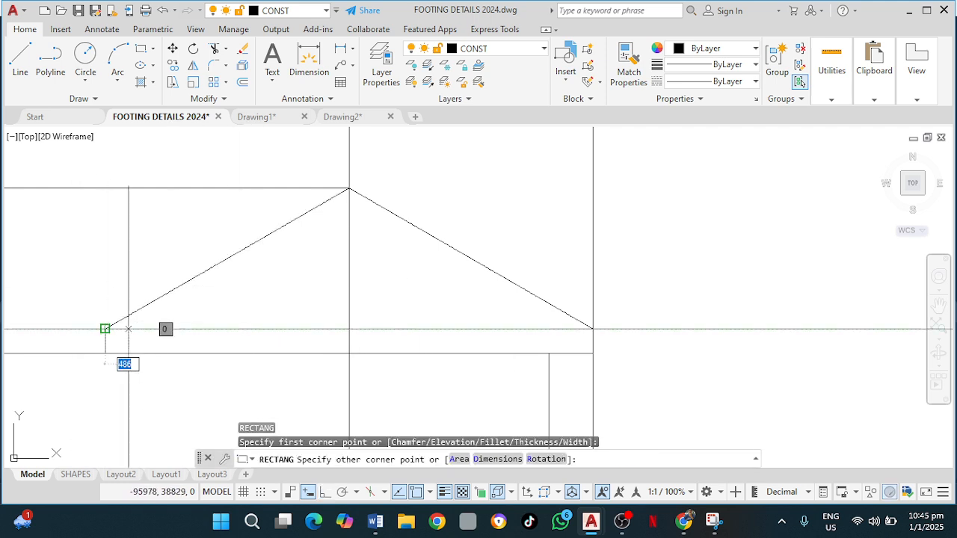
click(591, 352)
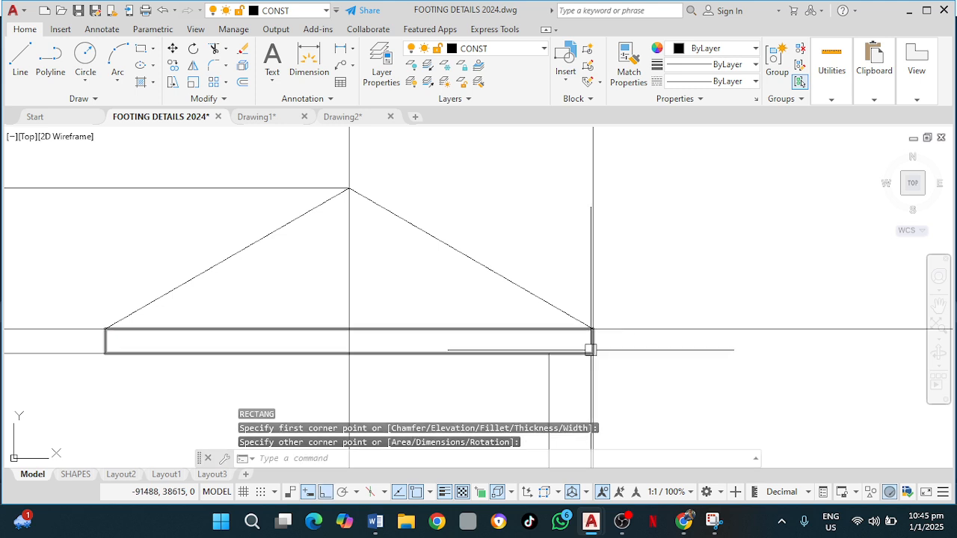
Delete the right wall line below the elevation's fascia
key(Escape)
scroll(658, 357, down, 2)
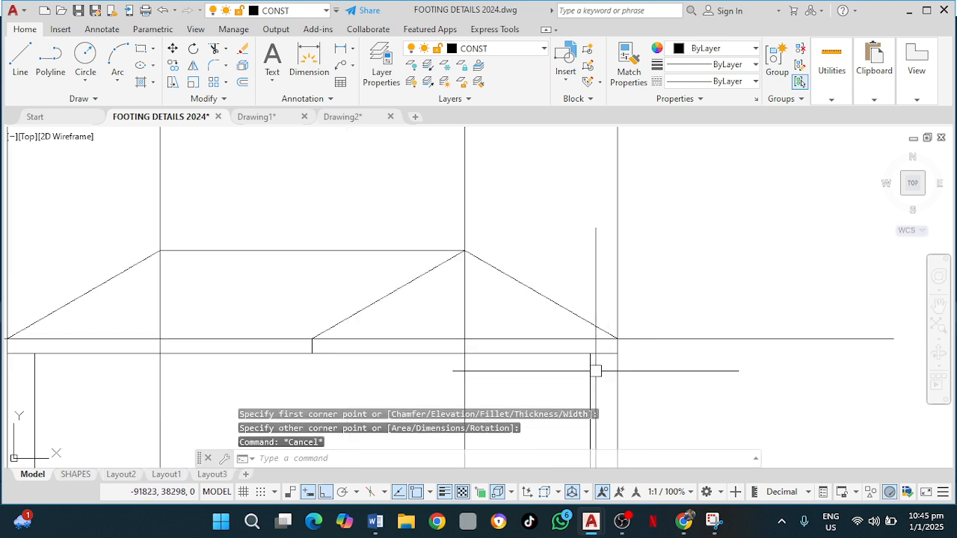
middle_drag(592, 371, 605, 306)
scroll(606, 306, down, 2)
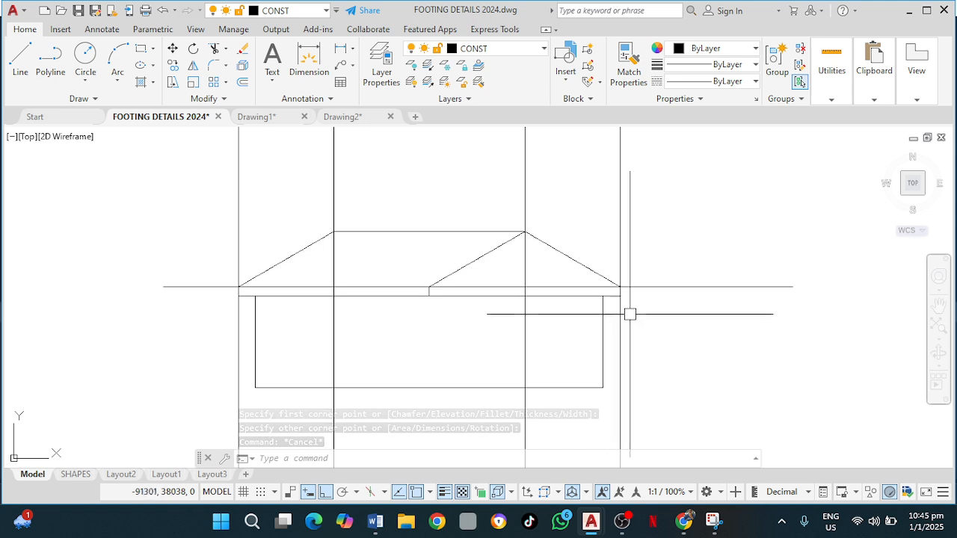
click(602, 329)
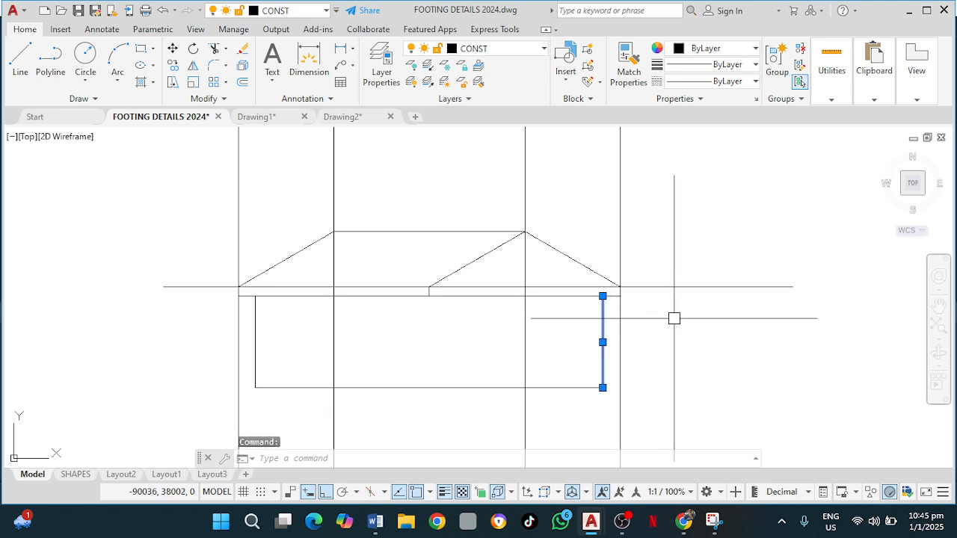
key(Delete)
Draw a circle of radius 450 centred on the lower end of the wing fascia's left edge
scroll(530, 314, up, 3)
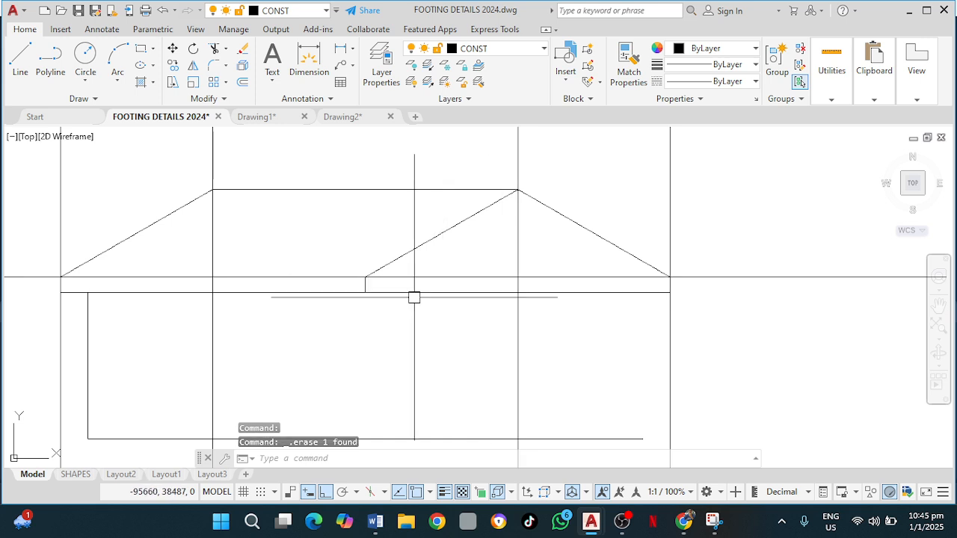
scroll(459, 301, down, 2)
middle_drag(456, 292, 454, 195)
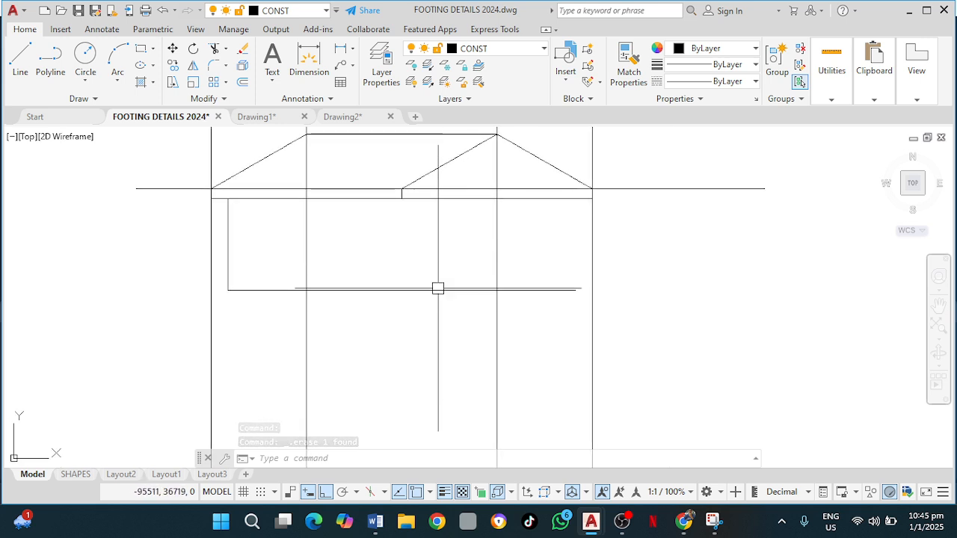
middle_drag(431, 254, 399, 312)
click(83, 55)
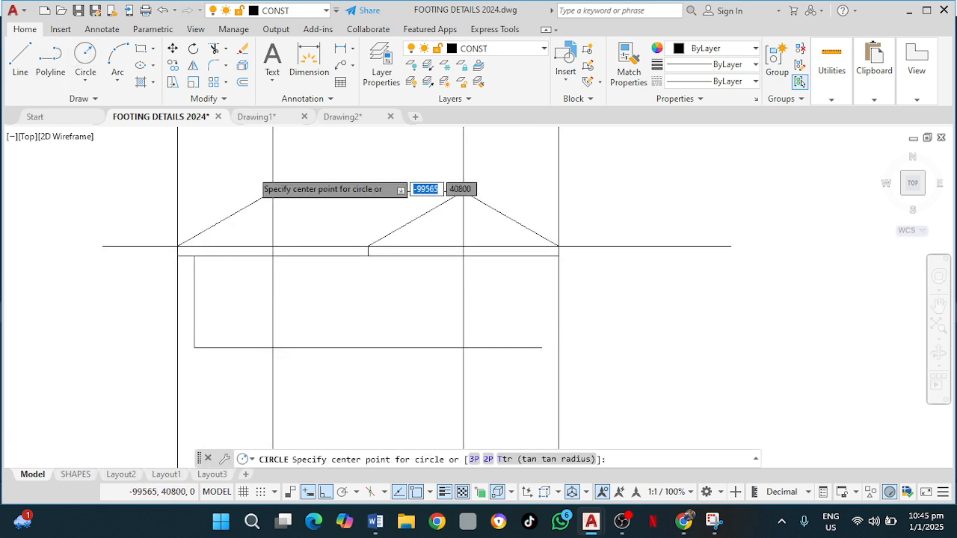
scroll(414, 305, up, 5)
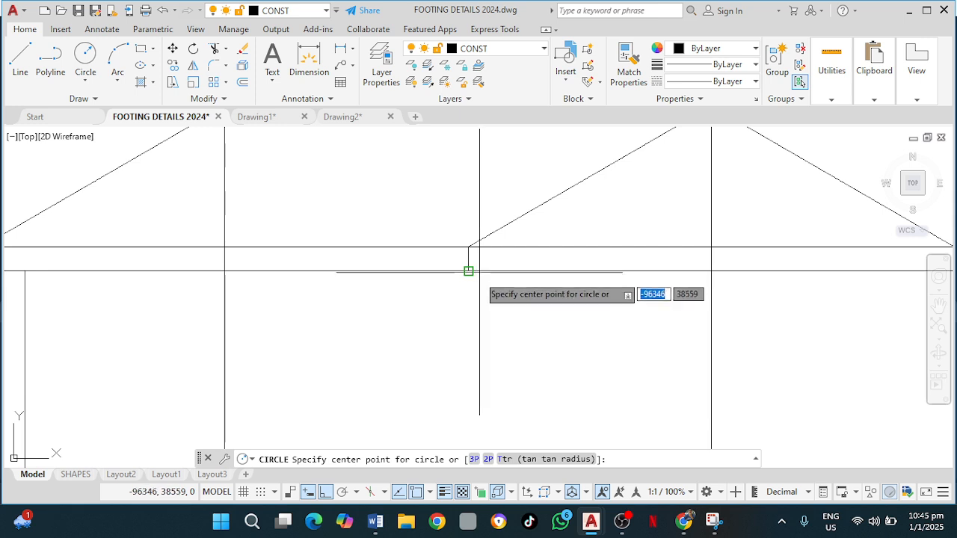
click(468, 271)
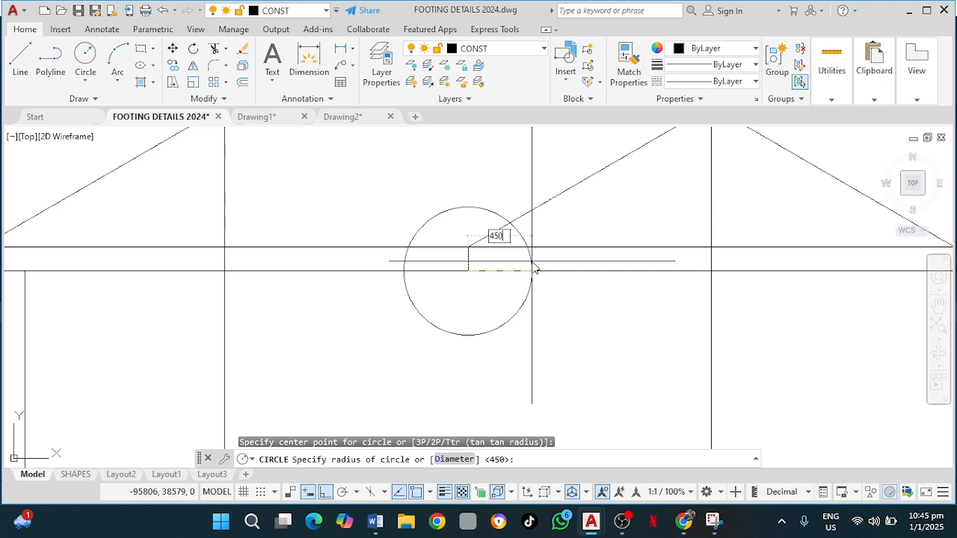
key(Return)
Draw the wing's left wall line from the circle's right quadrant on the fascia bottom straight down to the ground line
click(20, 60)
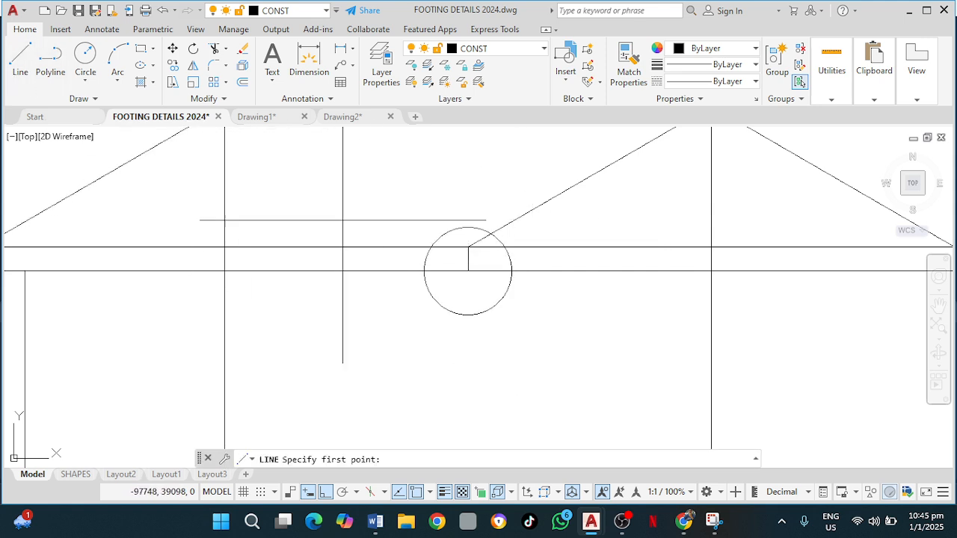
click(511, 270)
scroll(597, 361, down, 2)
middle_drag(598, 360, 590, 93)
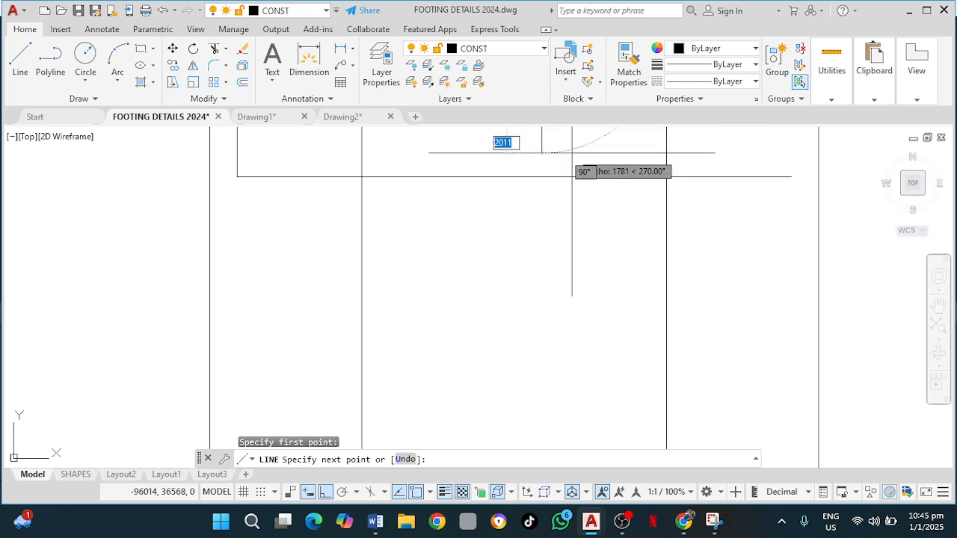
middle_drag(547, 187, 519, 259)
scroll(516, 256, up, 2)
click(513, 245)
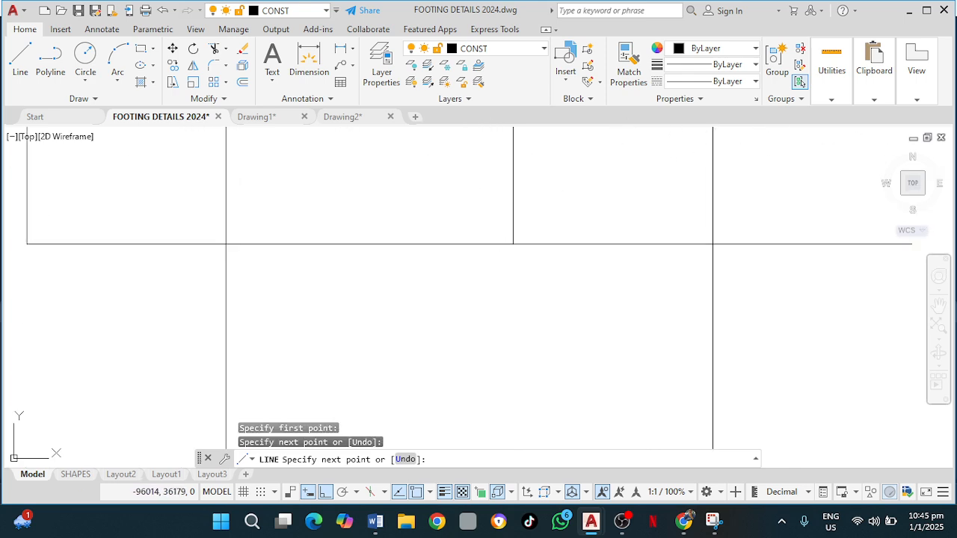
key(Escape)
Delete the construction circle at the wing fascia's lower left corner
middle_drag(572, 234, 534, 385)
scroll(535, 385, down, 4)
scroll(555, 302, up, 2)
middle_drag(544, 263, 491, 246)
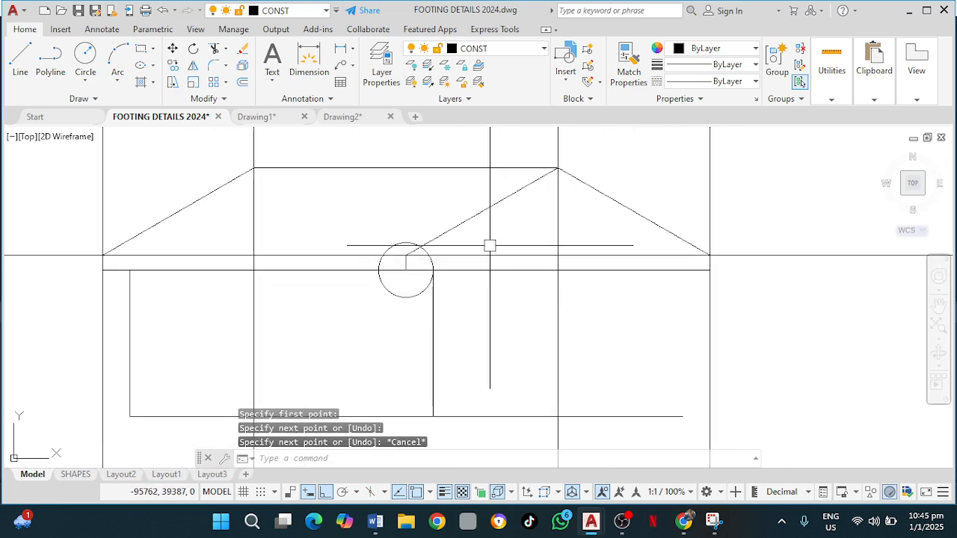
click(385, 291)
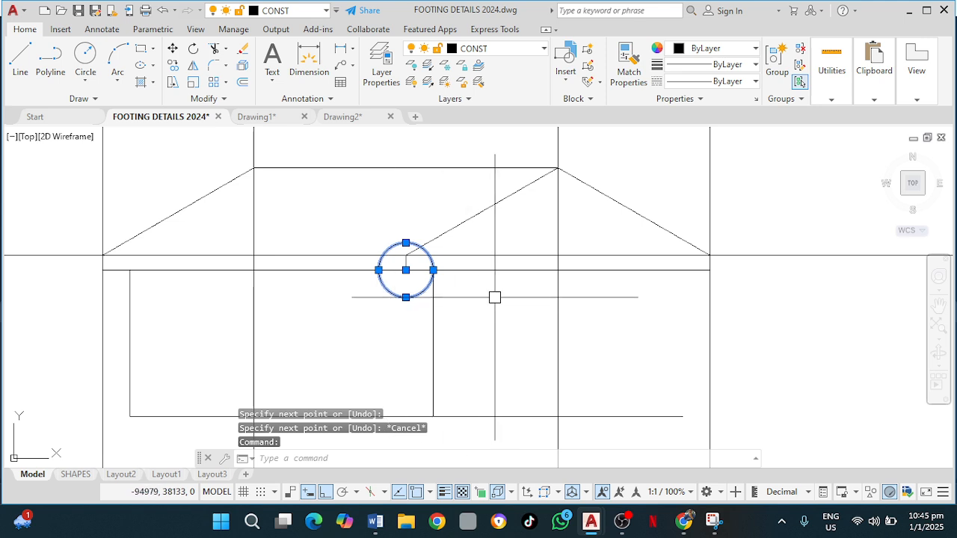
key(Delete)
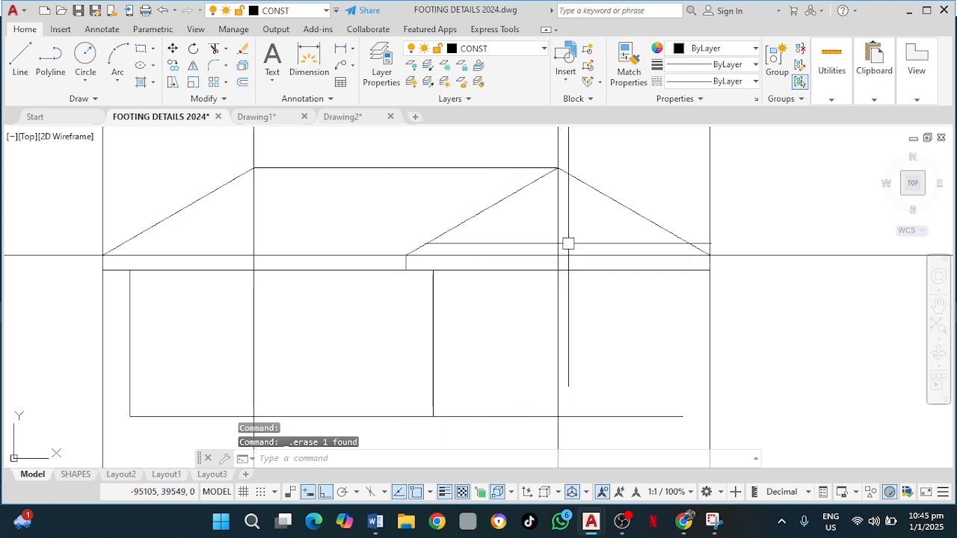
Draw a circle of radius 450 centred on the fascia's lower right corner
click(80, 62)
click(709, 270)
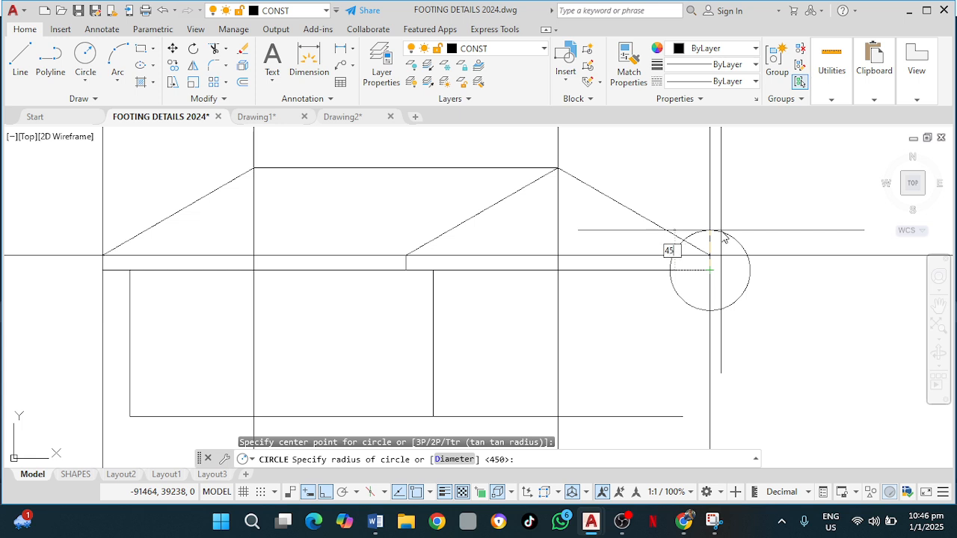
text(450)
key(Return)
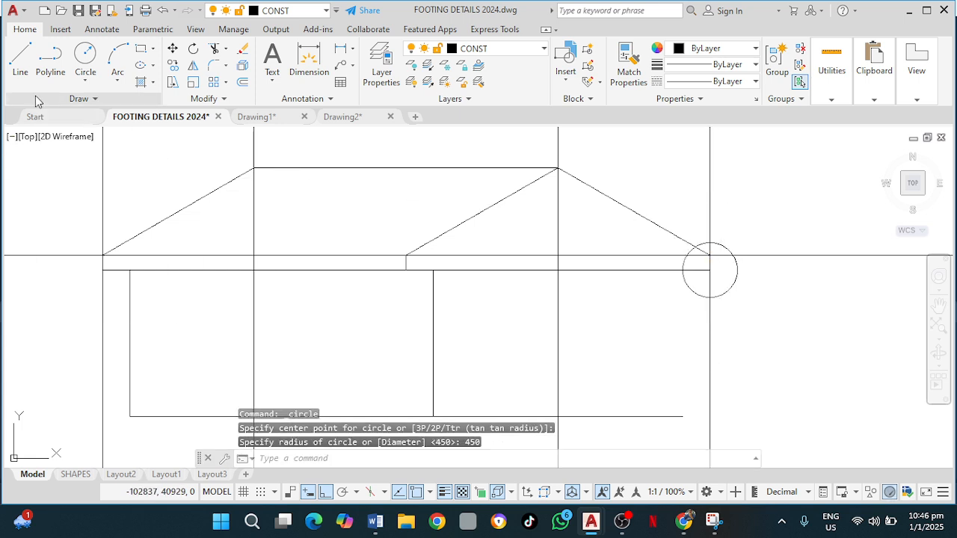
Draw the right wall line from the circle's left quadrant down to the ground line's end, and delete that circle
click(21, 63)
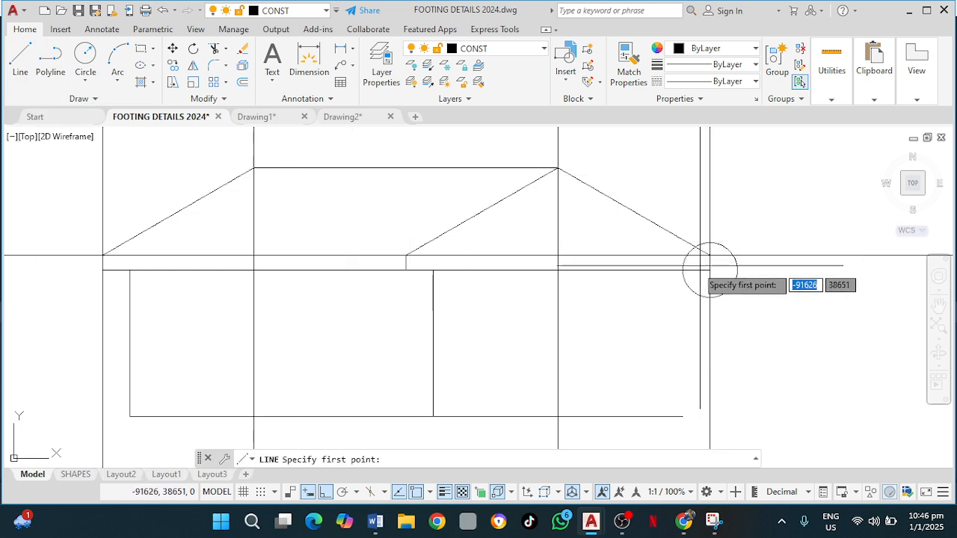
click(681, 269)
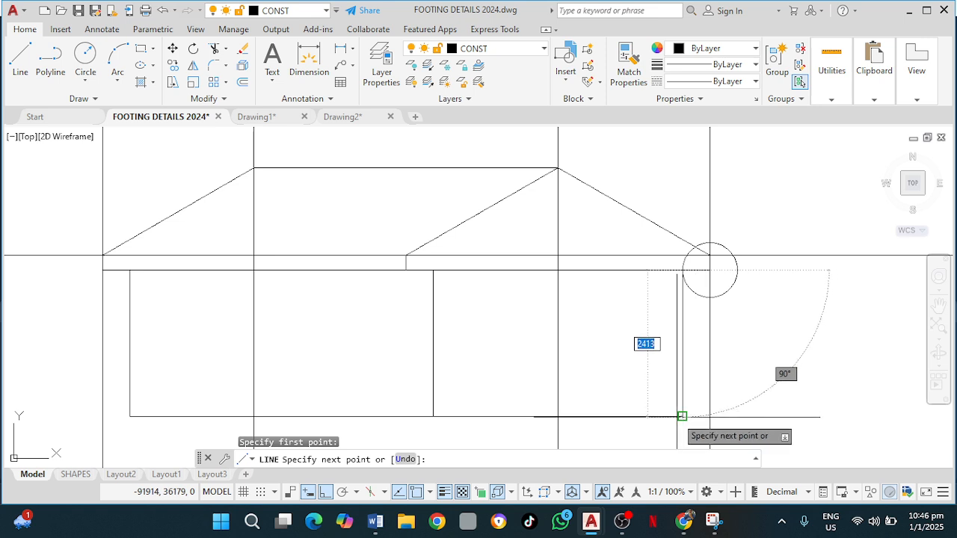
click(682, 416)
key(Escape)
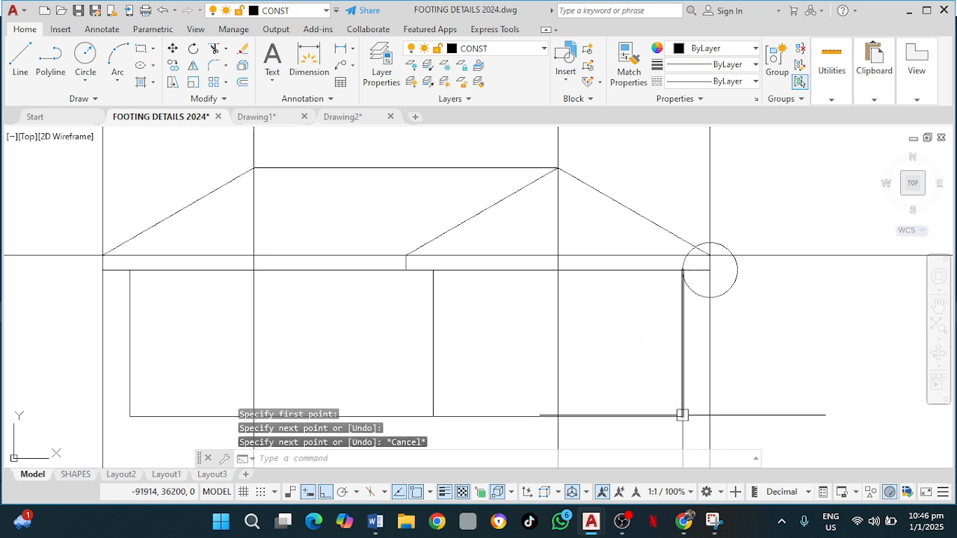
click(740, 275)
key(Delete)
Match the properties of the red reference elevation's wall line onto the new elevation's ground line, wing walls and wing fascia
scroll(636, 261, down, 6)
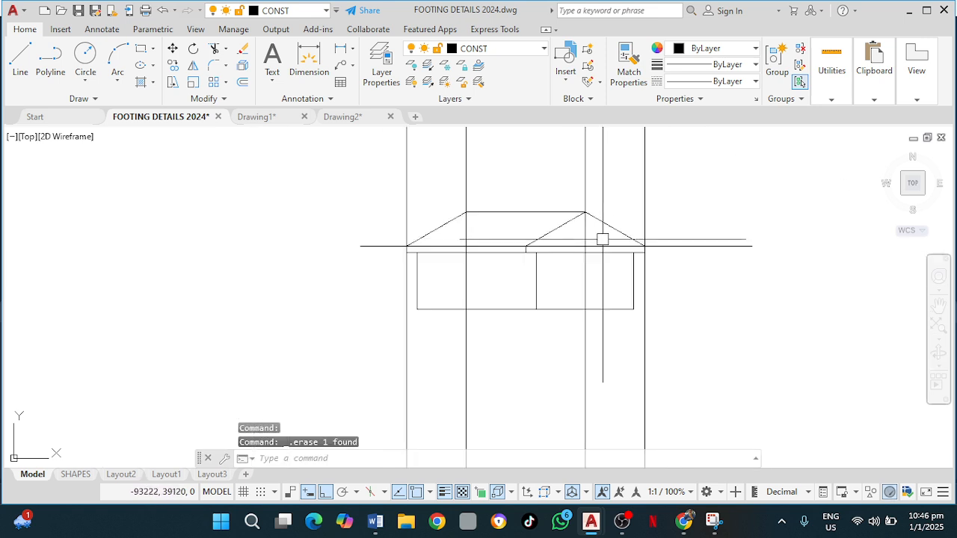
scroll(660, 258, down, 2)
middle_drag(659, 258, 502, 202)
middle_drag(707, 285, 631, 257)
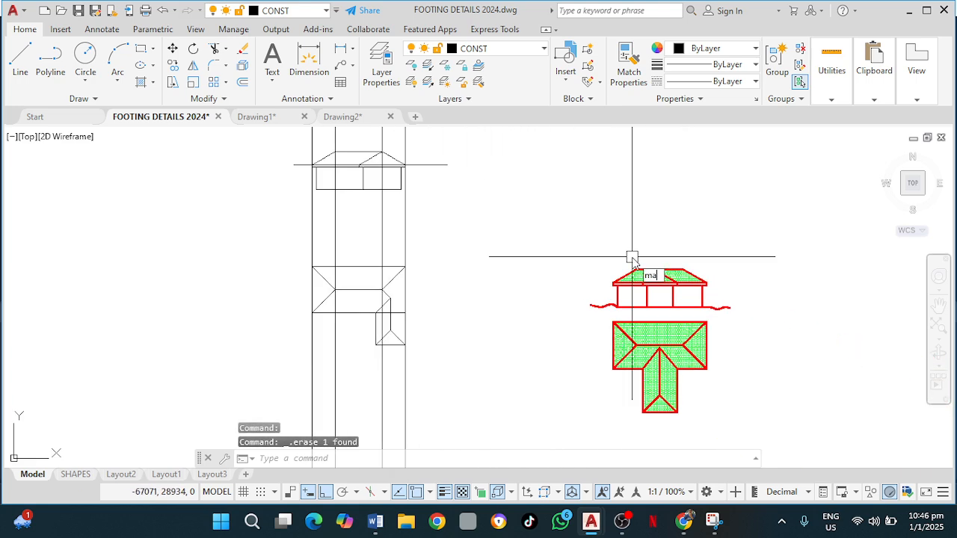
text(ma)
key(Return)
scroll(620, 278, up, 4)
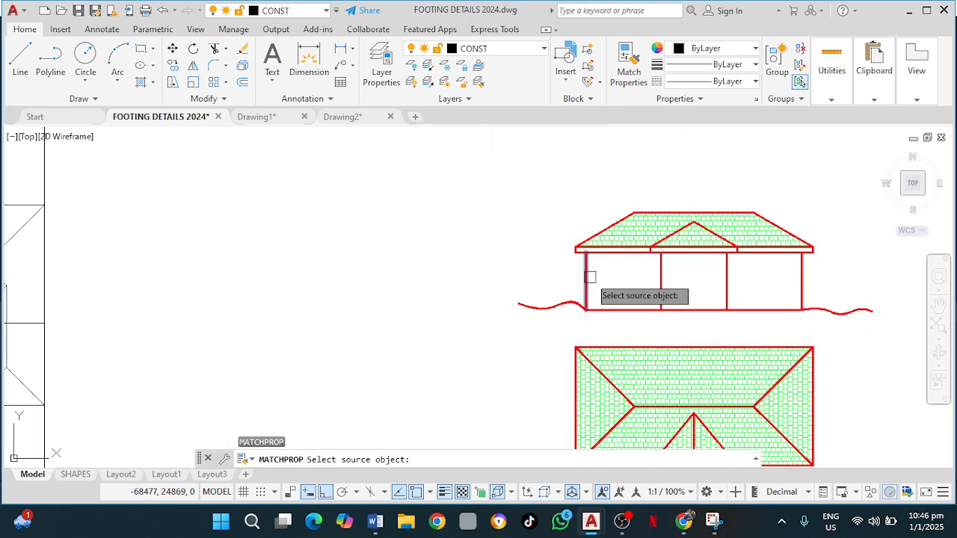
click(587, 276)
scroll(499, 264, down, 4)
mouse_move(411, 235)
middle_down()
mouse_move(546, 232)
mouse_move(507, 291)
middle_up()
scroll(516, 244, up, 4)
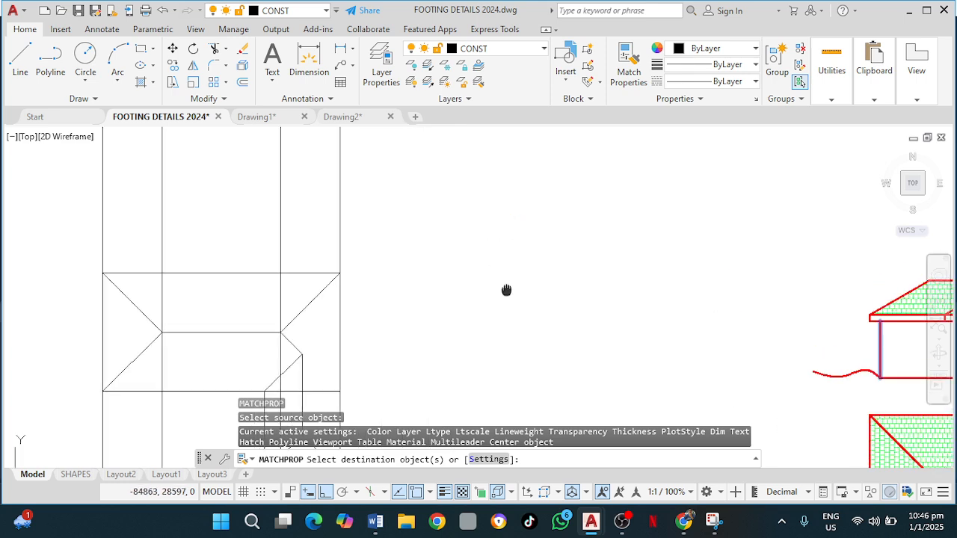
scroll(373, 256, down, 2)
scroll(388, 229, up, 2)
click(387, 216)
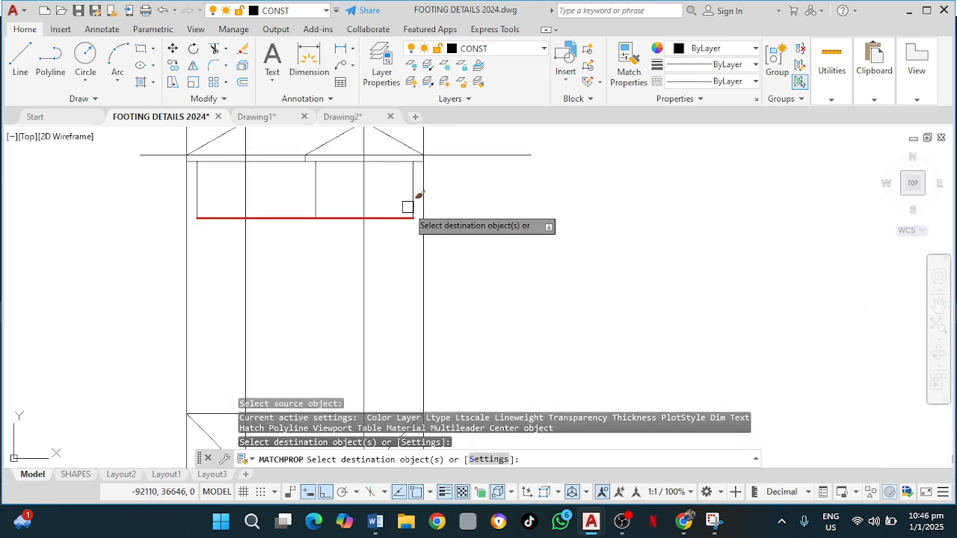
click(411, 207)
click(316, 200)
click(334, 160)
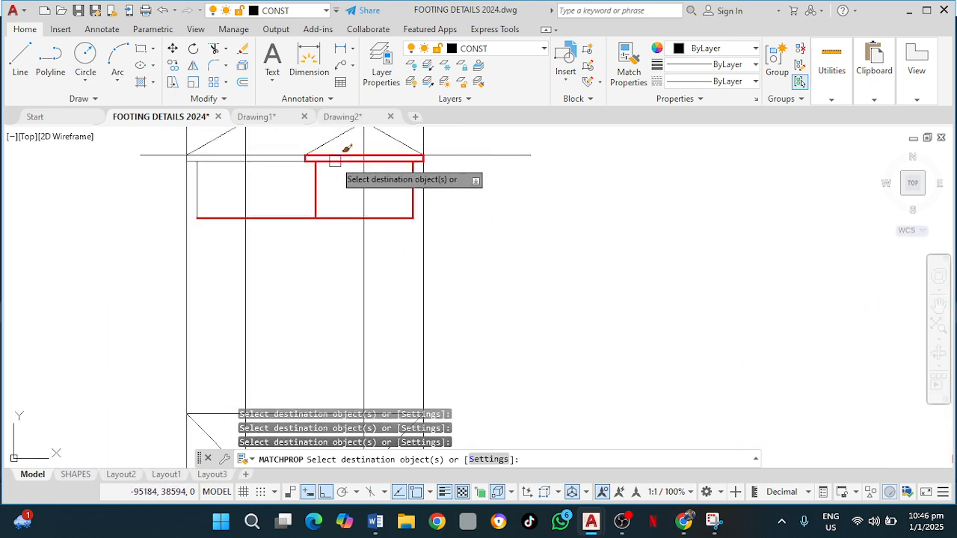
Apply the same red line properties to the elevation's wing slopes, ridge, main fascia, left slope and left wall
scroll(316, 214, down, 2)
scroll(344, 199, up, 2)
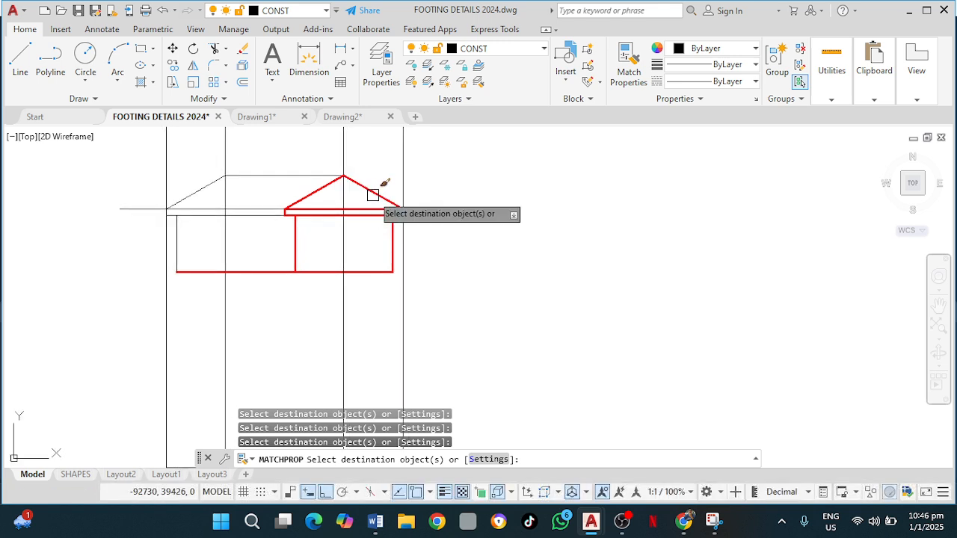
click(320, 180)
click(289, 210)
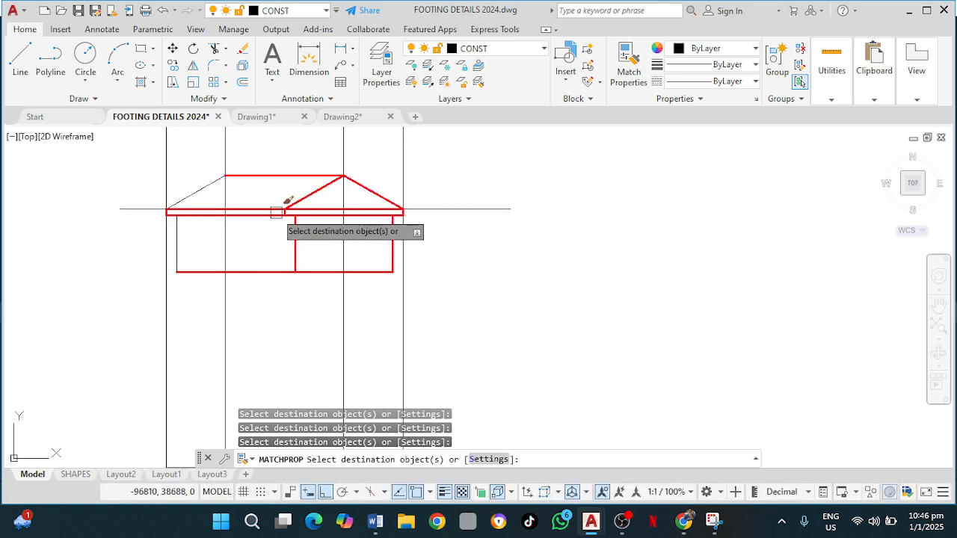
click(199, 187)
click(181, 242)
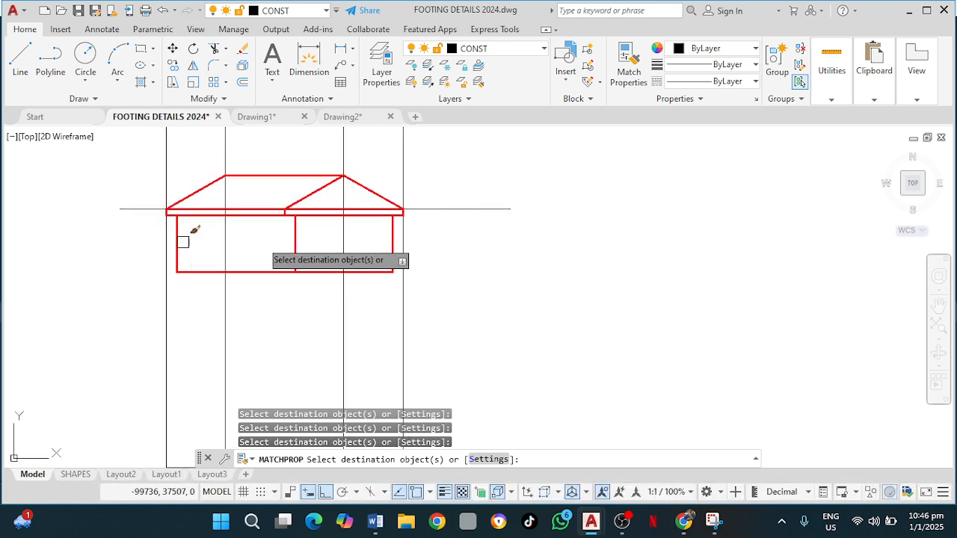
Apply the red line properties to the roof plan's main rectangle, ridge, hip lines and the short diagonal toward the wing ridge
middle_drag(435, 269, 494, 134)
scroll(499, 242, down, 2)
scroll(487, 225, up, 2)
click(477, 251)
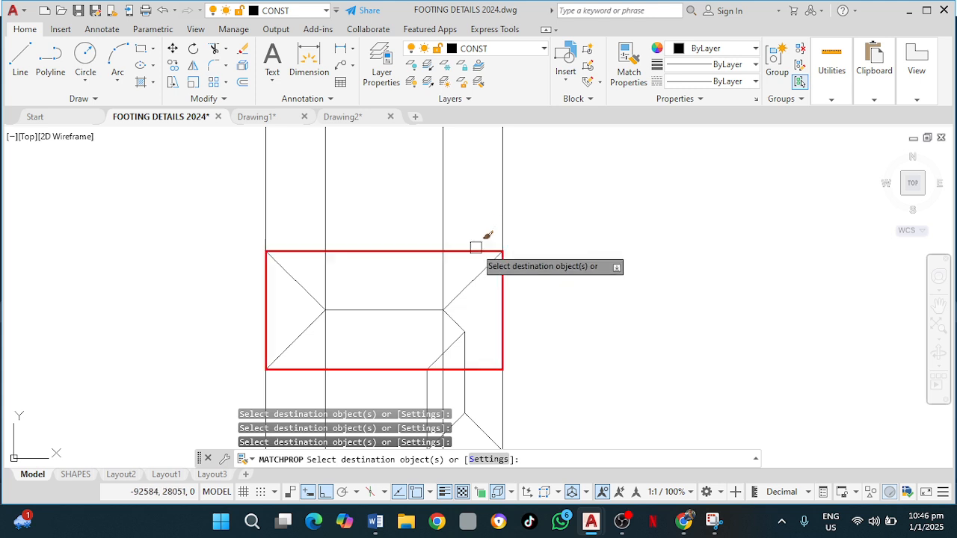
click(403, 309)
click(317, 301)
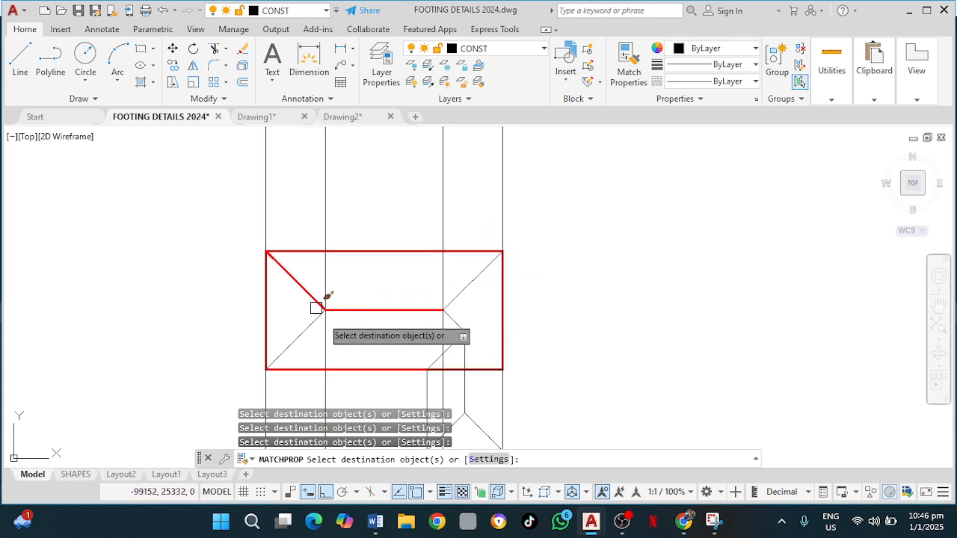
click(310, 325)
click(446, 302)
click(453, 321)
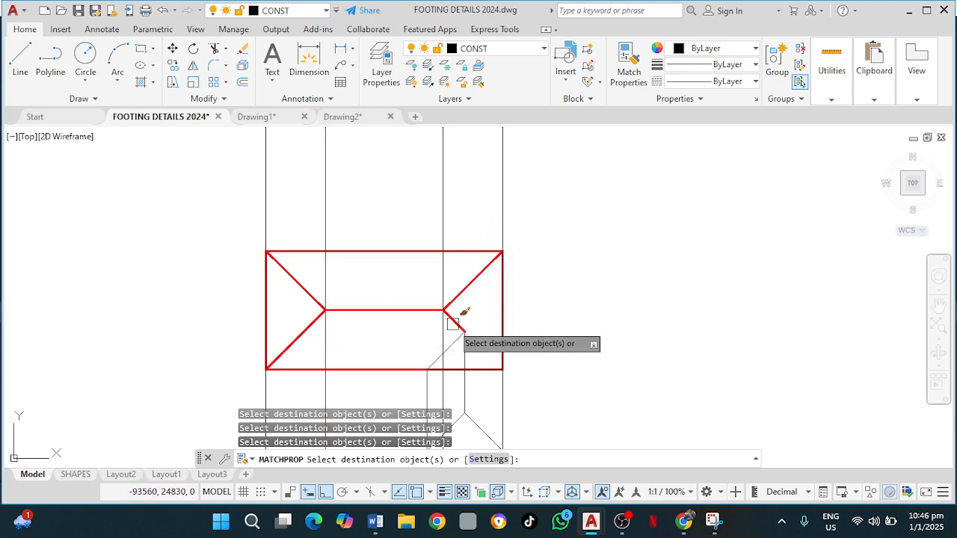
Apply the red line properties to the roof plan's valley line, wing ridge and wing outline, and end property matching
click(460, 337)
click(462, 346)
middle_drag(467, 331, 478, 283)
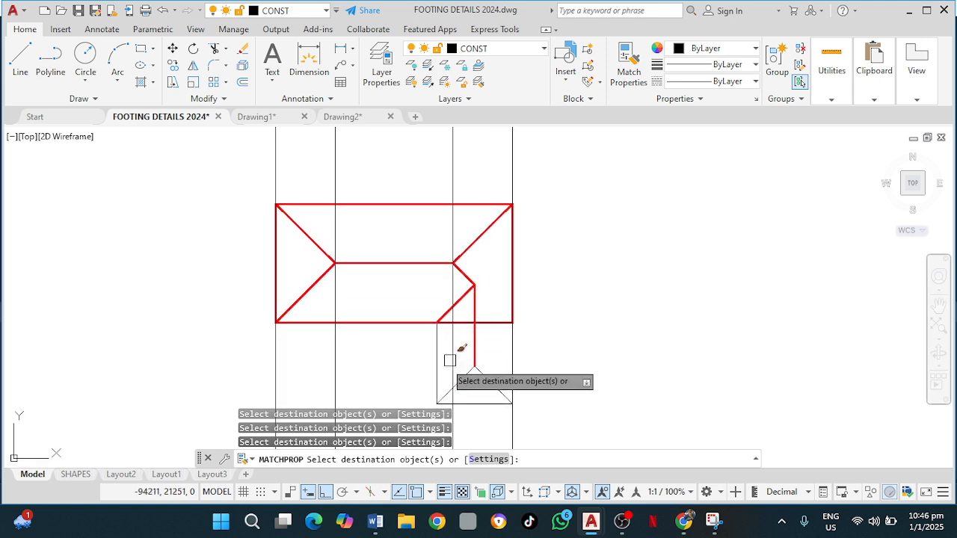
key(Escape)
Trim the main roof rectangle's lower edge inside the wing, from the wing's right side back to the vertical construction line near its left side
scroll(512, 341, up, 2)
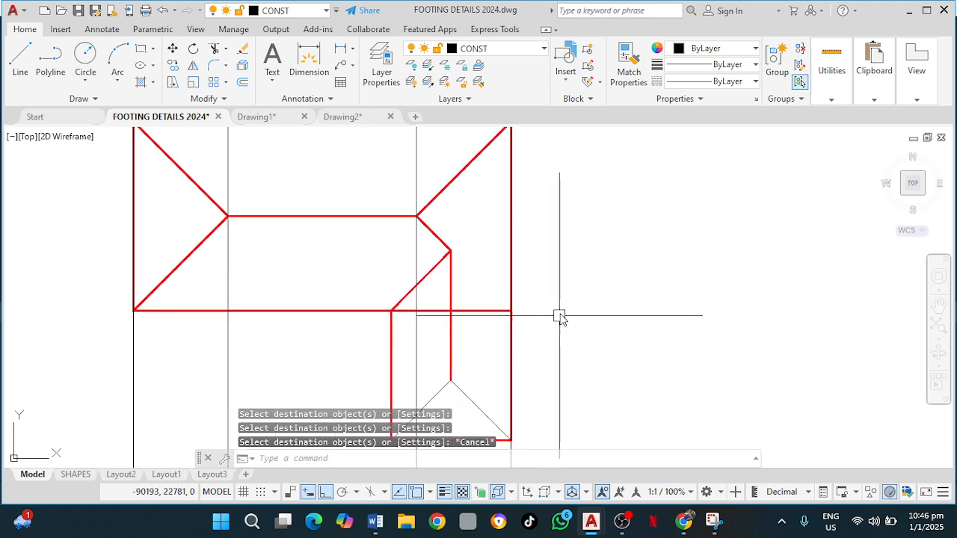
key(Return)
drag(482, 323, 480, 294)
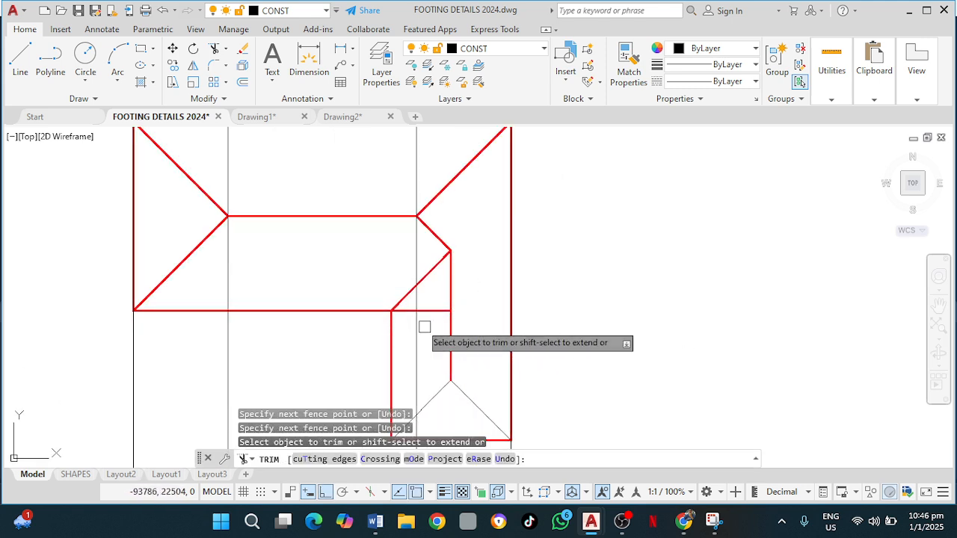
click(431, 315)
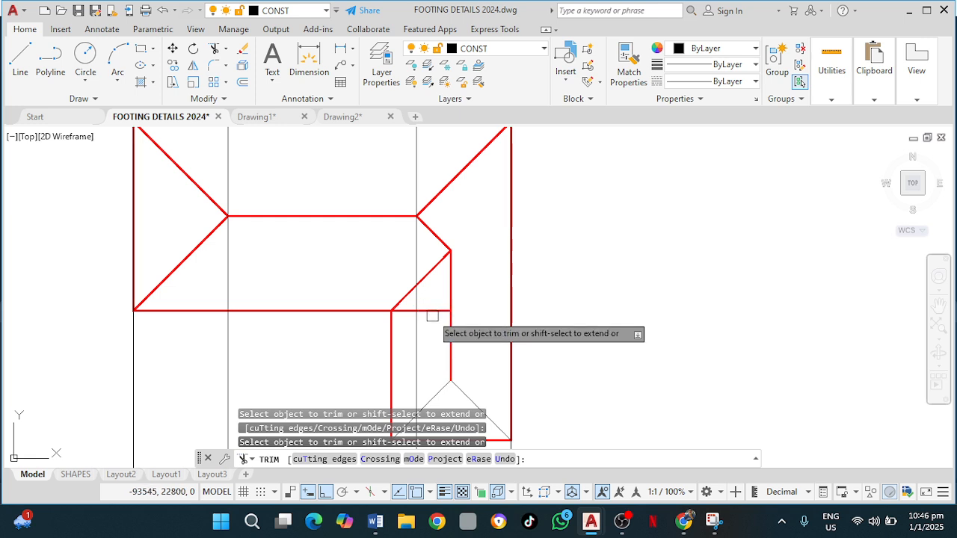
key(Escape)
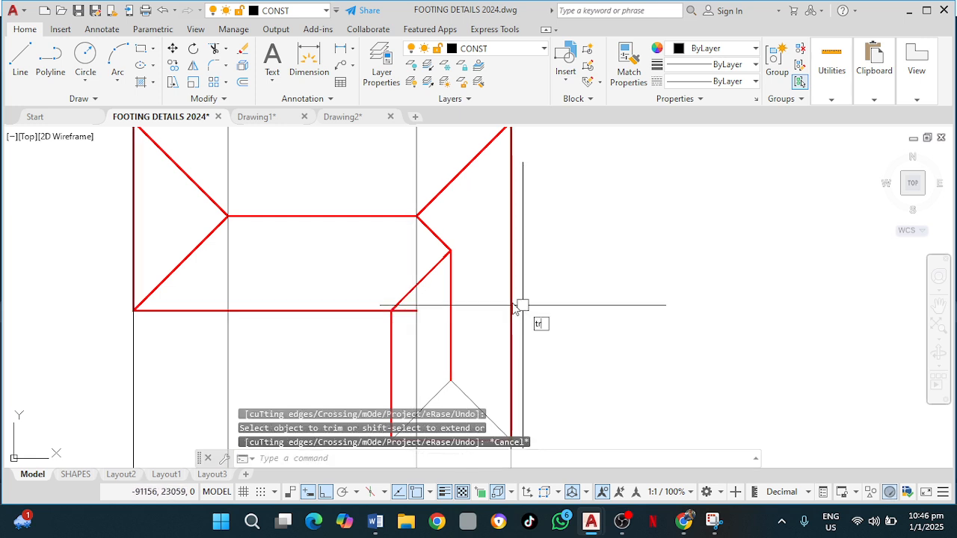
Trim the leftover stub of the main rectangle's lower edge beyond the valley corner on the roof plan
text(tr)
key(Return)
scroll(467, 316, up, 2)
click(371, 305)
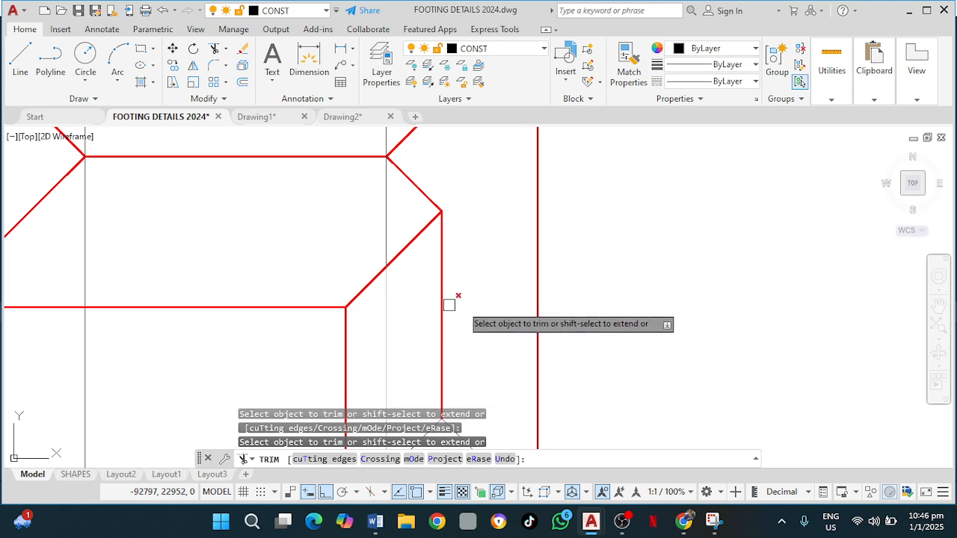
scroll(495, 297, down, 2)
key(Escape)
scroll(489, 255, down, 2)
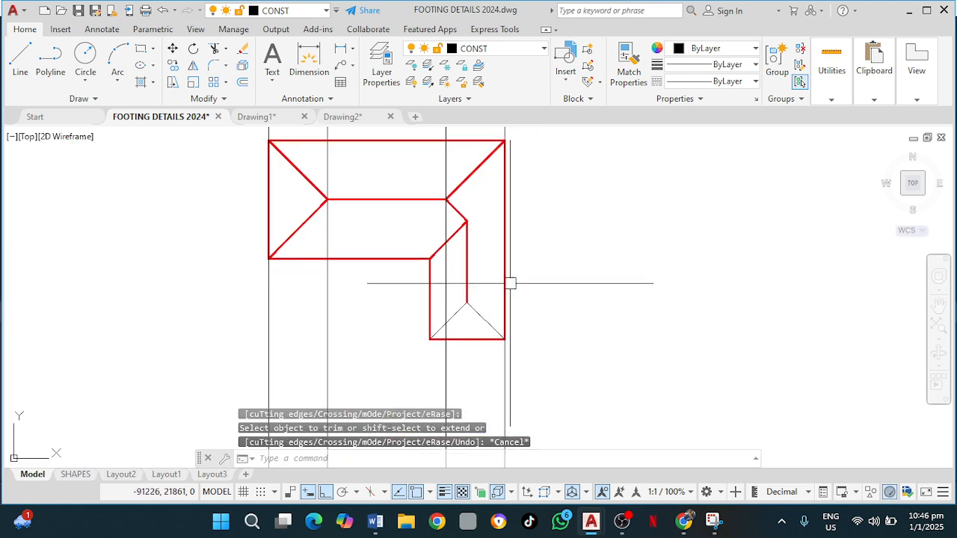
Try to match the line properties at the wing's right edge onto the wing's right hip line
text(ma)
key(Return)
click(505, 307)
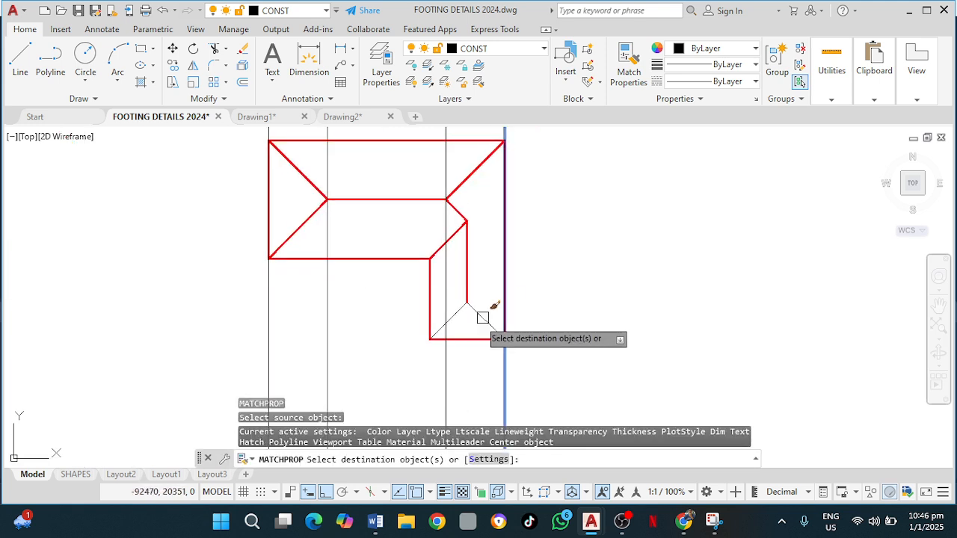
click(482, 320)
scroll(481, 316, up, 2)
key(Escape)
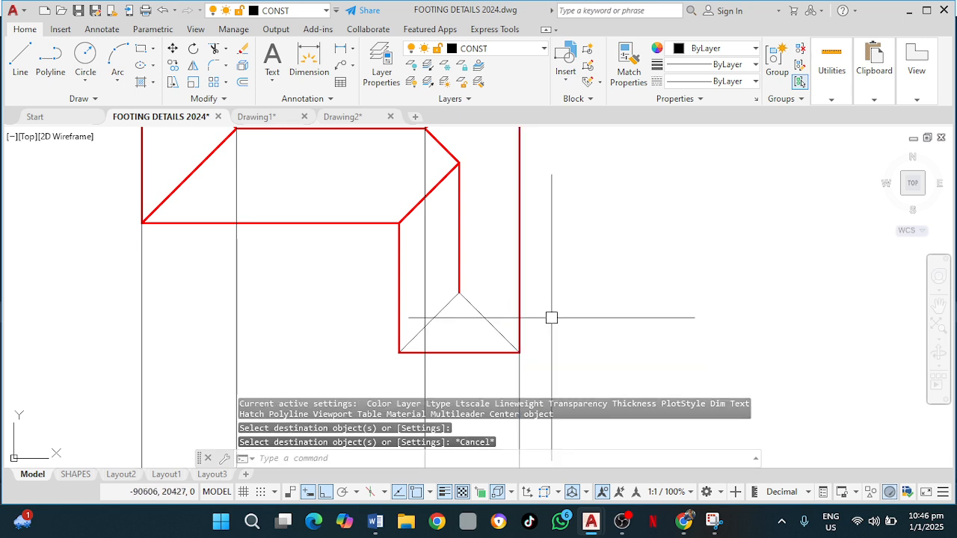
Match the red wing outline's properties onto the two hip lines at the wing's end
text(ma)
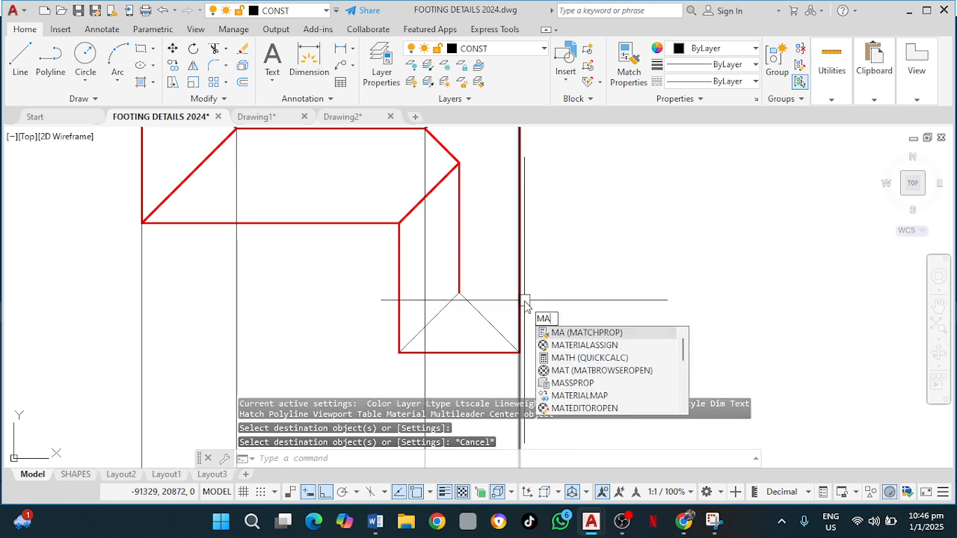
key(Return)
click(400, 290)
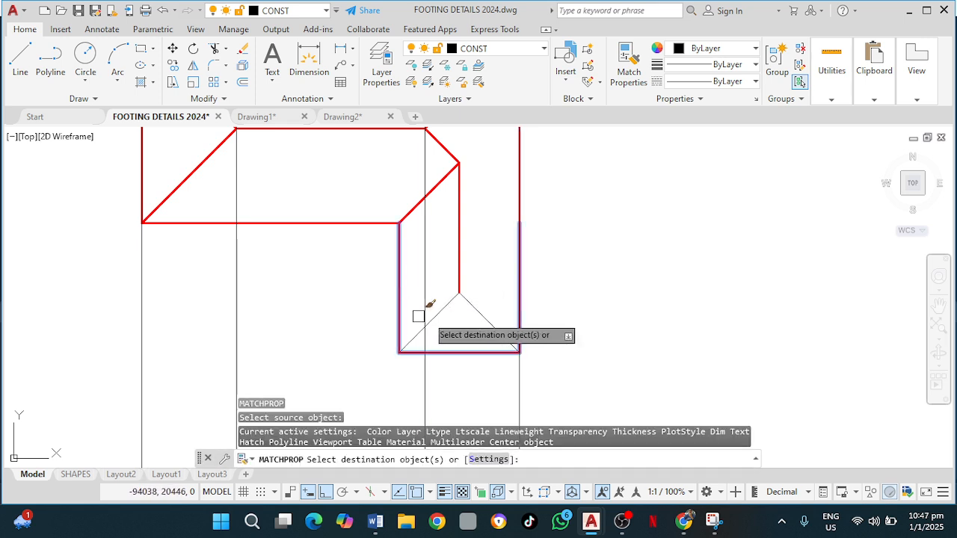
click(450, 307)
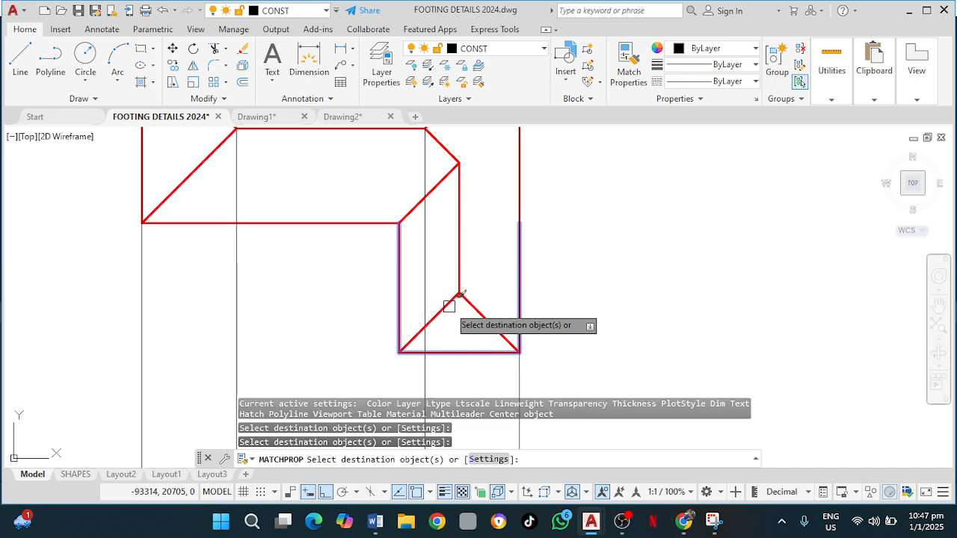
scroll(572, 273, down, 4)
key(Escape)
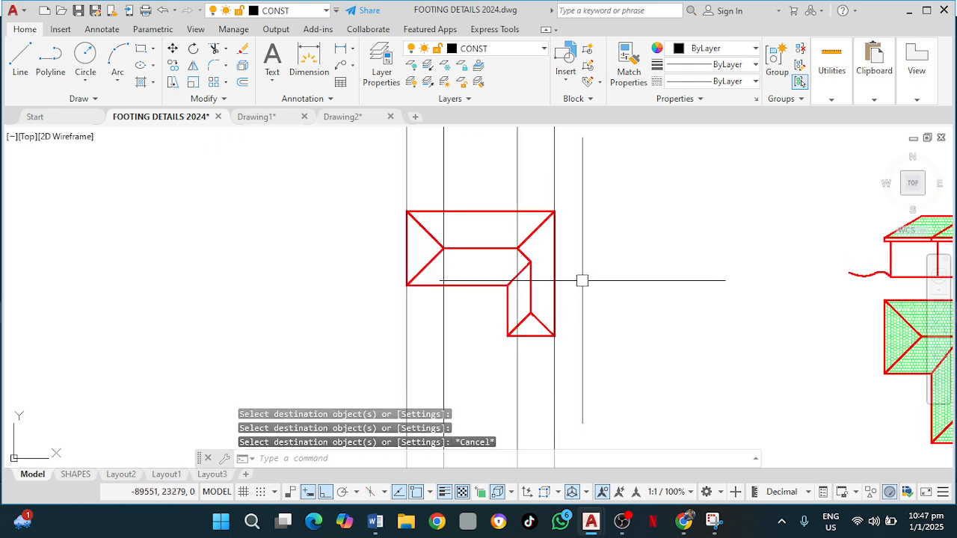
Make MATERIAL RF the current layer for the roof covering
middle_drag(571, 295, 547, 435)
middle_drag(568, 279, 561, 382)
scroll(561, 381, up, 2)
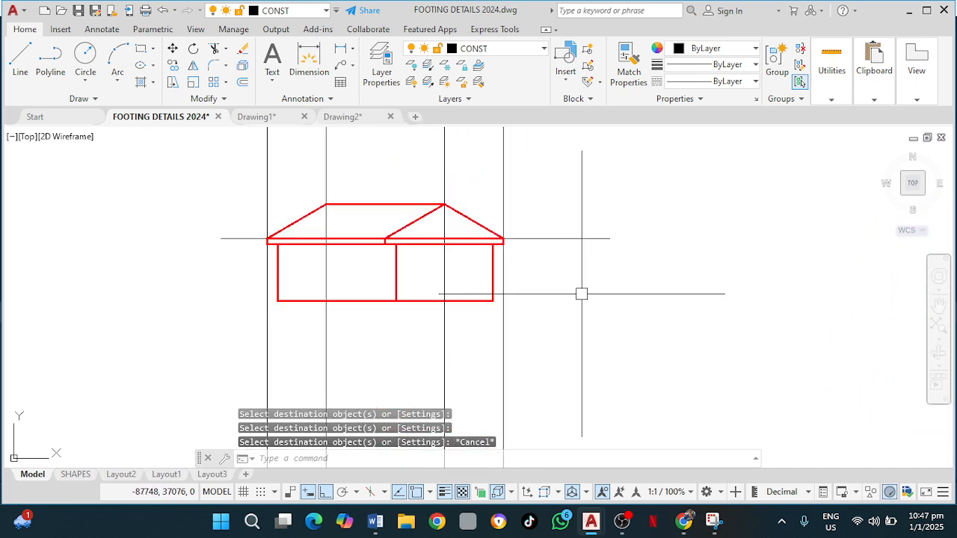
middle_drag(582, 294, 591, 387)
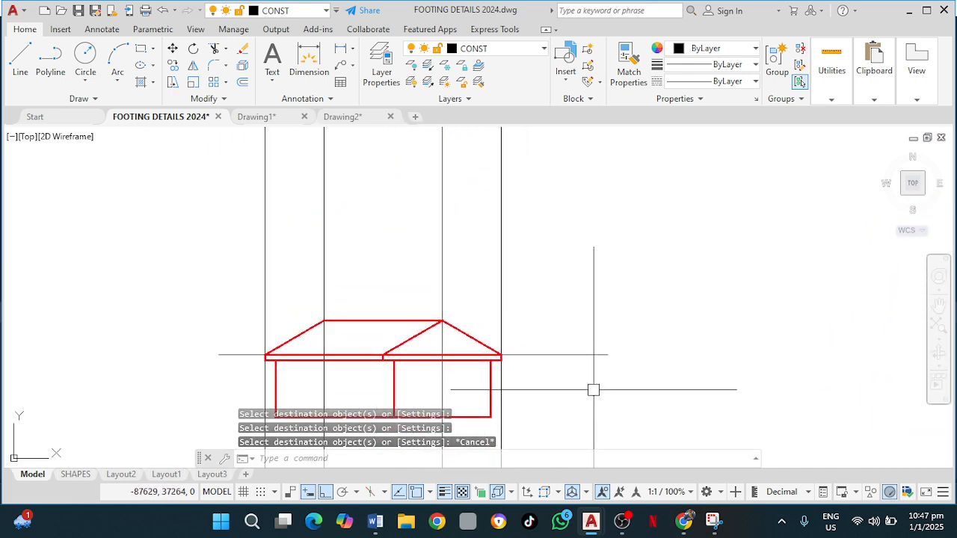
click(531, 48)
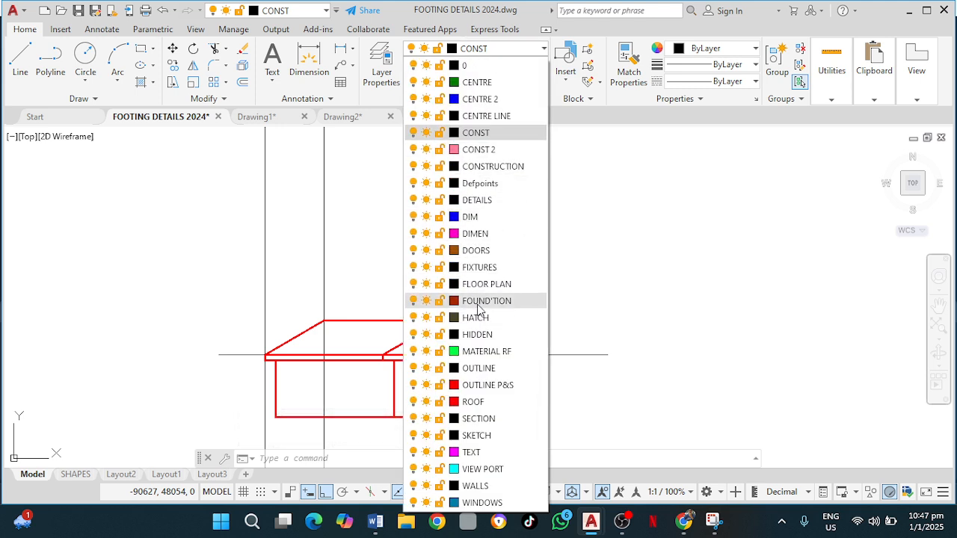
click(494, 351)
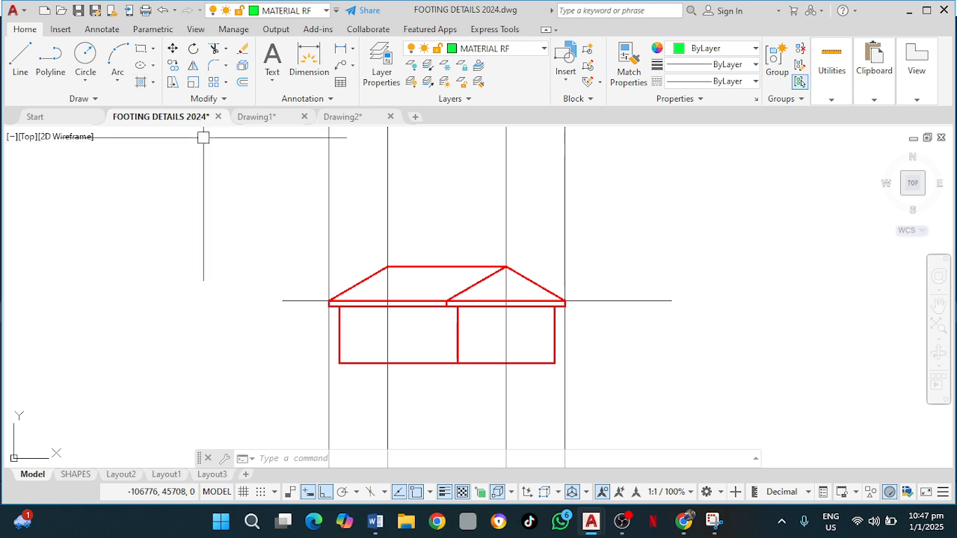
Start the Hatch command and look through the available hatch patterns for a roof covering
text(at)
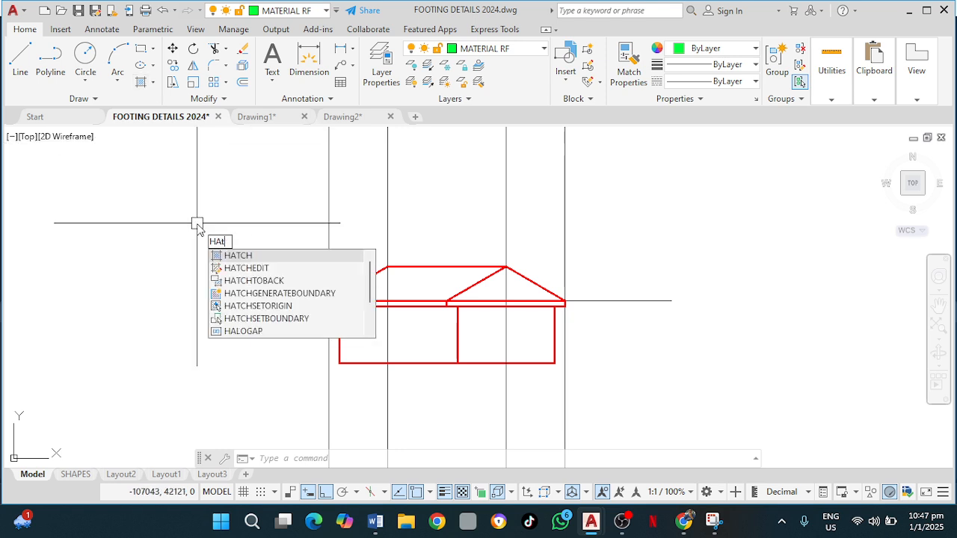
key(Return)
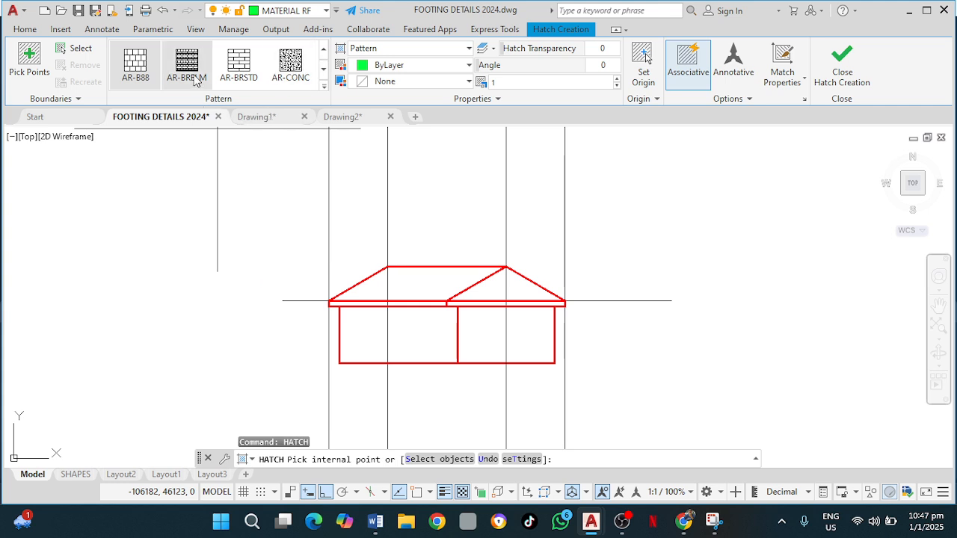
click(323, 50)
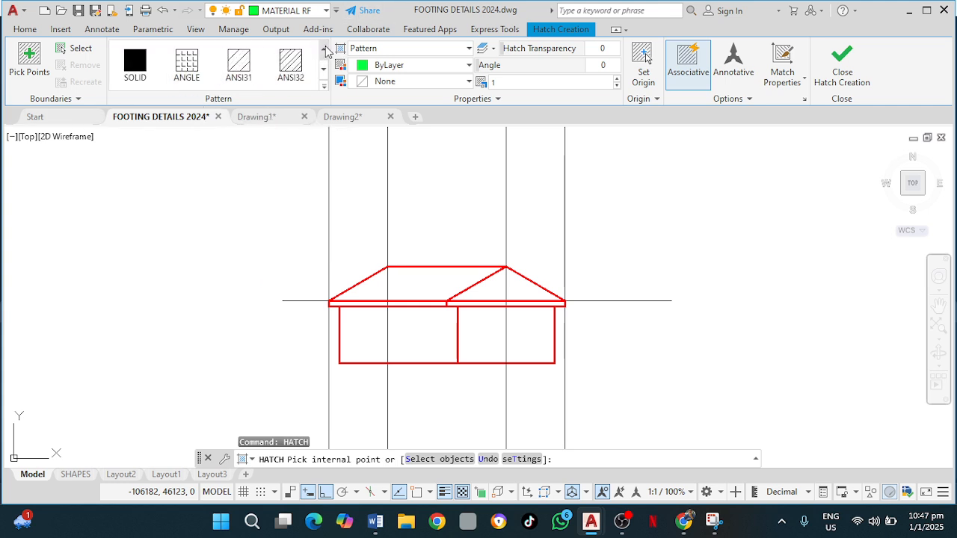
click(324, 90)
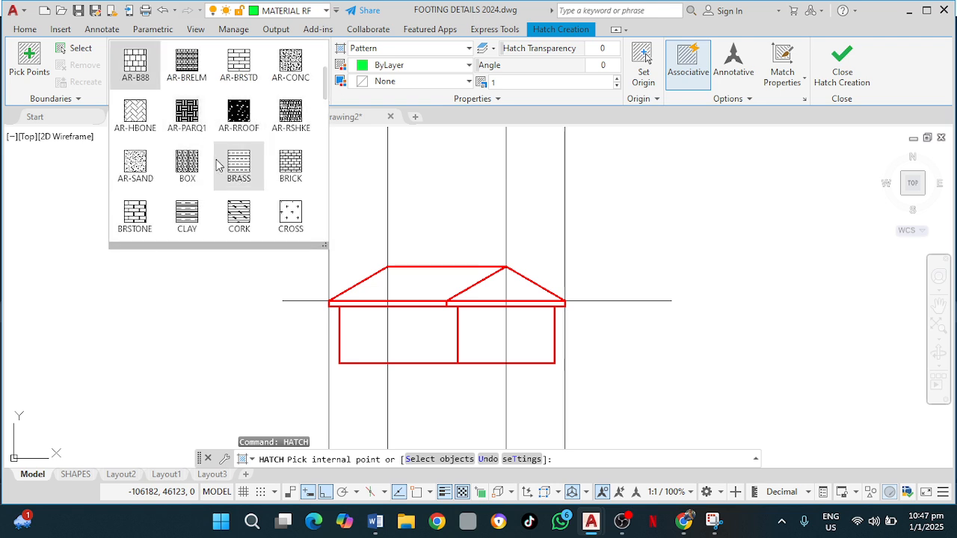
scroll(179, 150, down, 1)
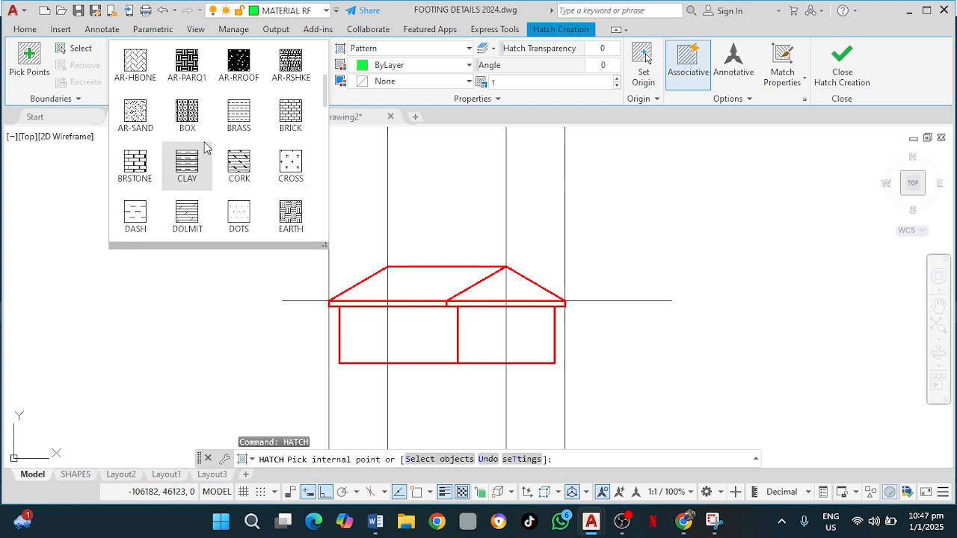
scroll(201, 150, down, 1)
scroll(192, 144, down, 1)
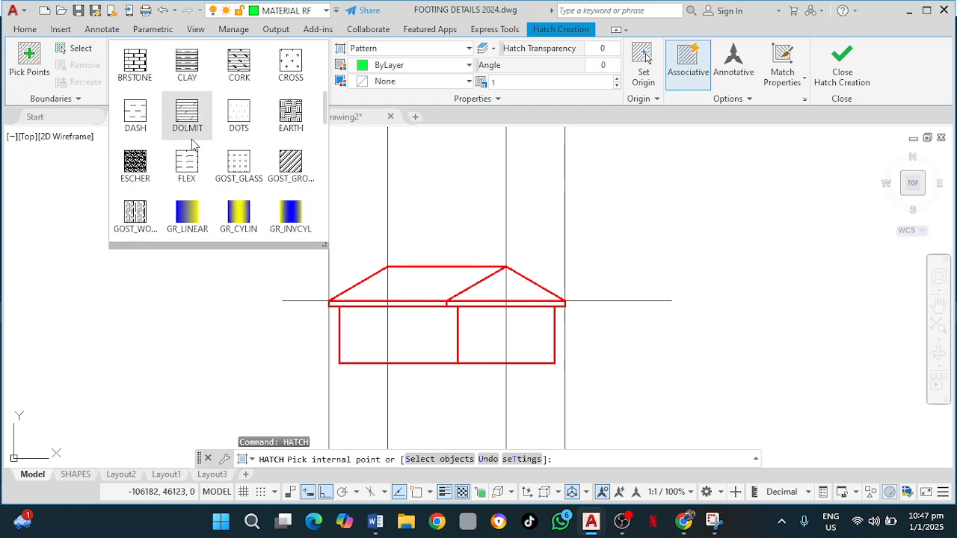
scroll(173, 163, down, 1)
scroll(207, 170, down, 1)
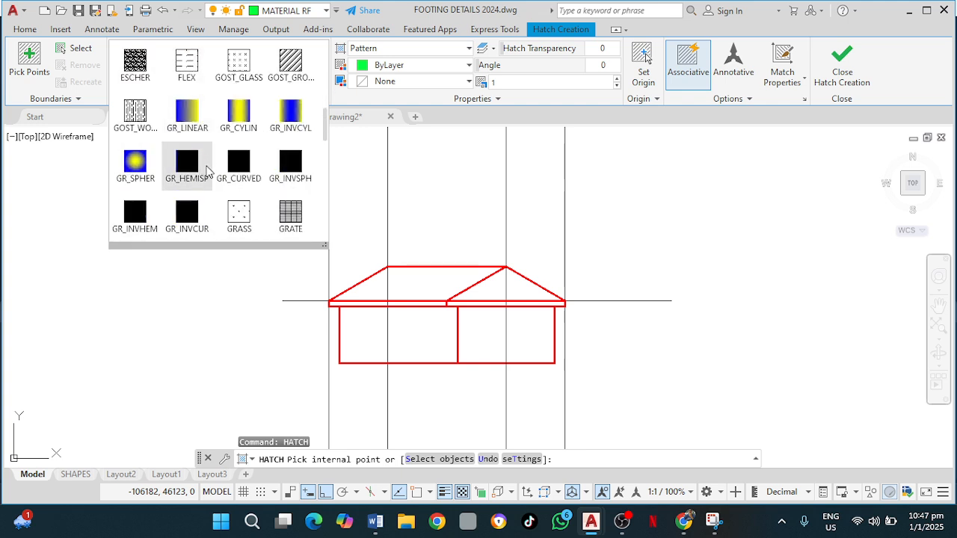
scroll(207, 170, down, 2)
scroll(209, 172, down, 2)
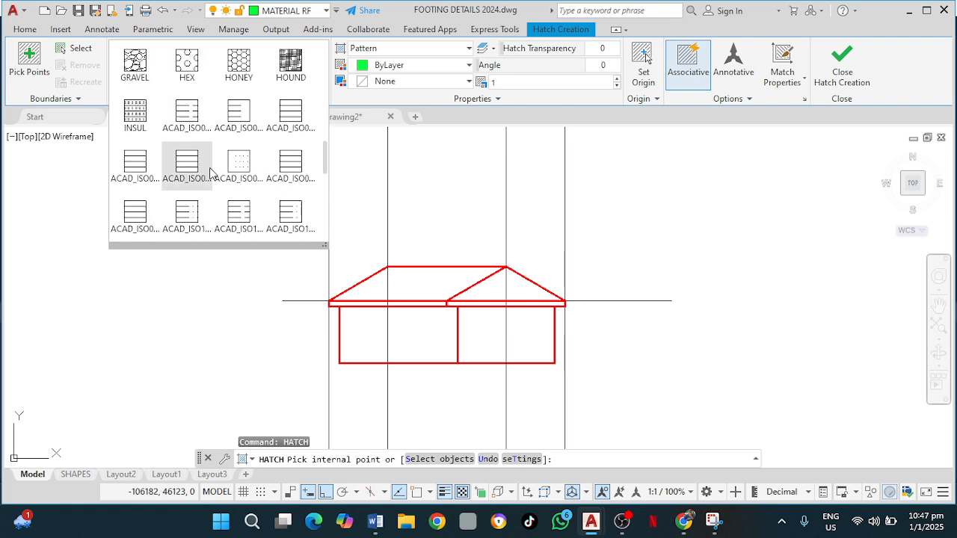
scroll(213, 171, down, 2)
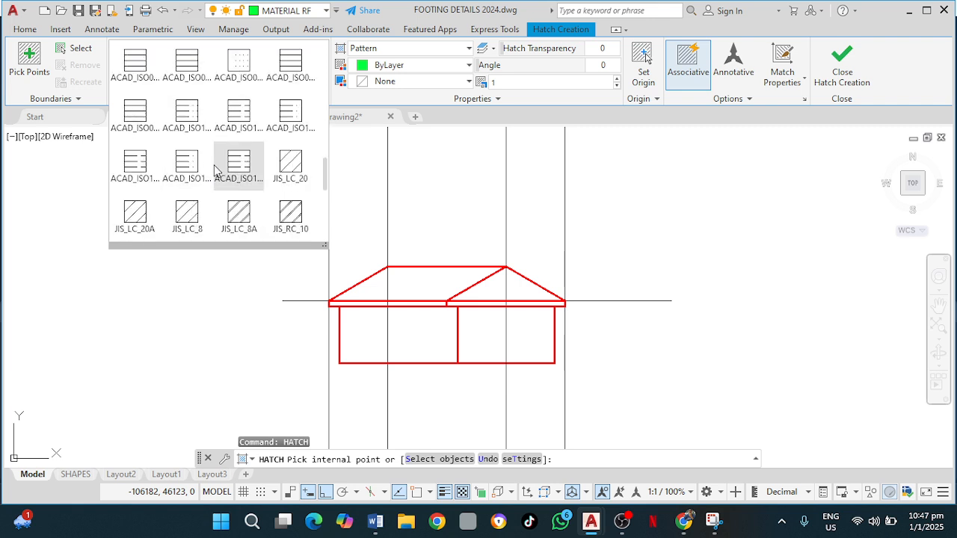
scroll(214, 172, down, 5)
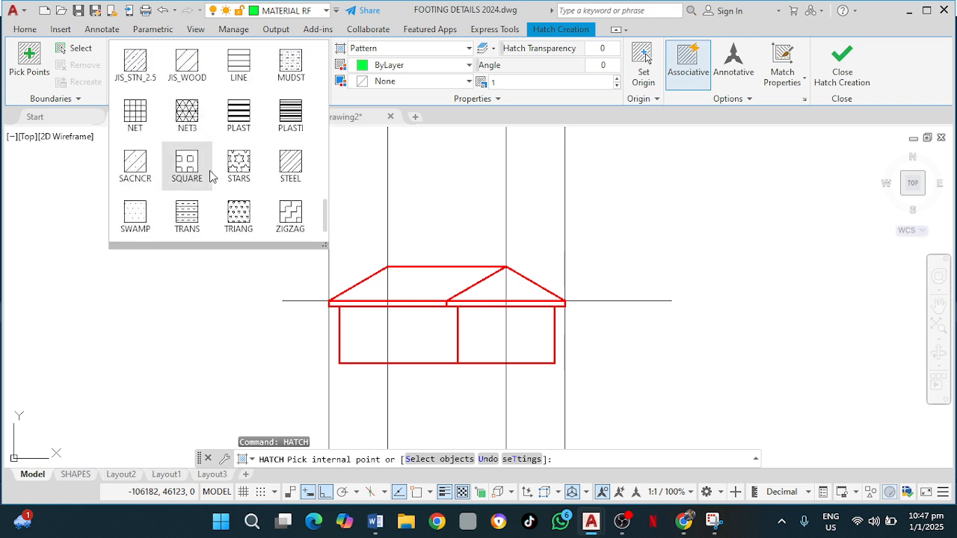
scroll(228, 183, down, 1)
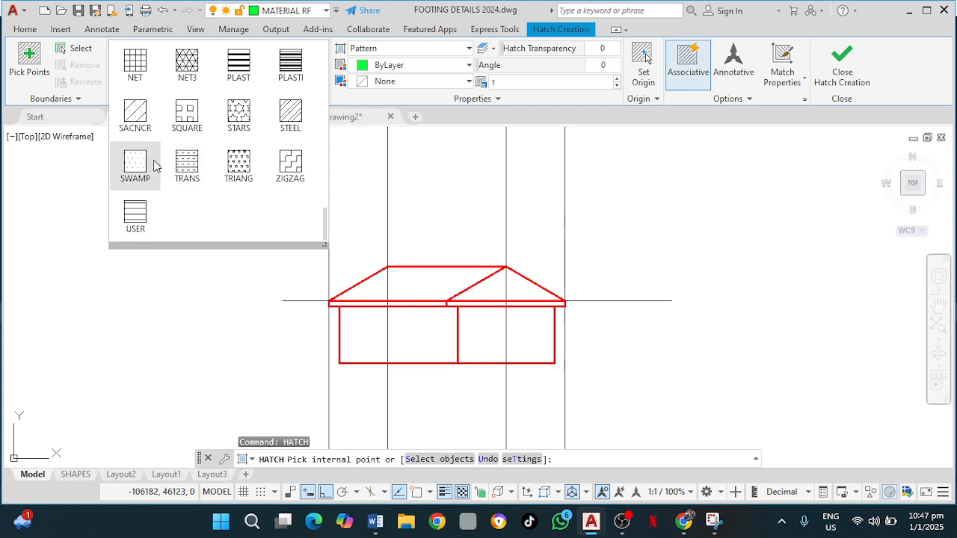
Choose the AR-B88 hatch pattern for the elevation's roof surfaces
scroll(258, 168, up, 4)
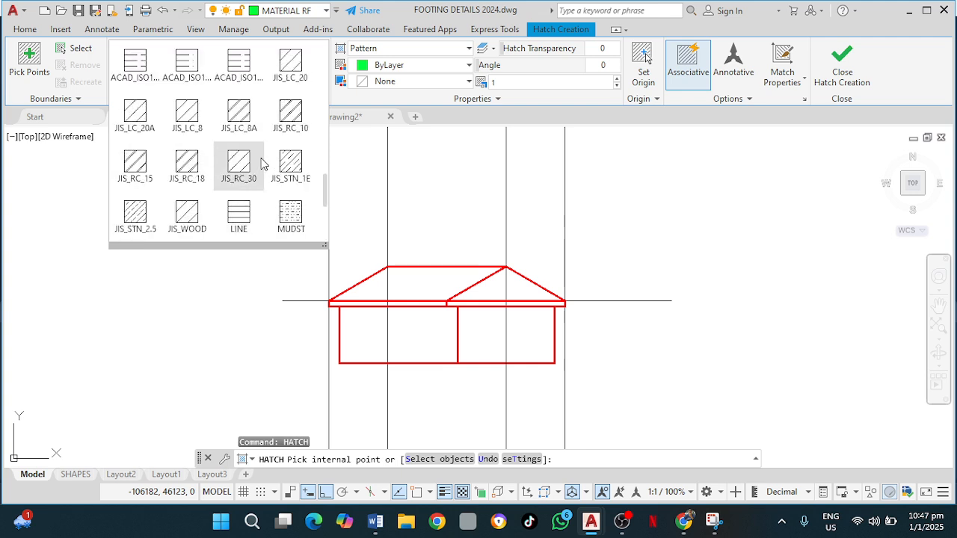
scroll(247, 165, up, 6)
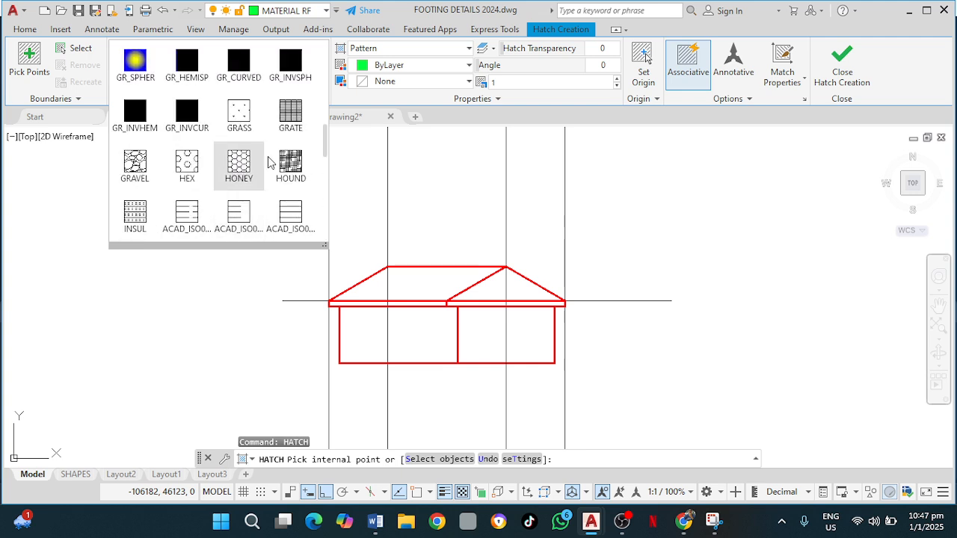
scroll(268, 162, up, 3)
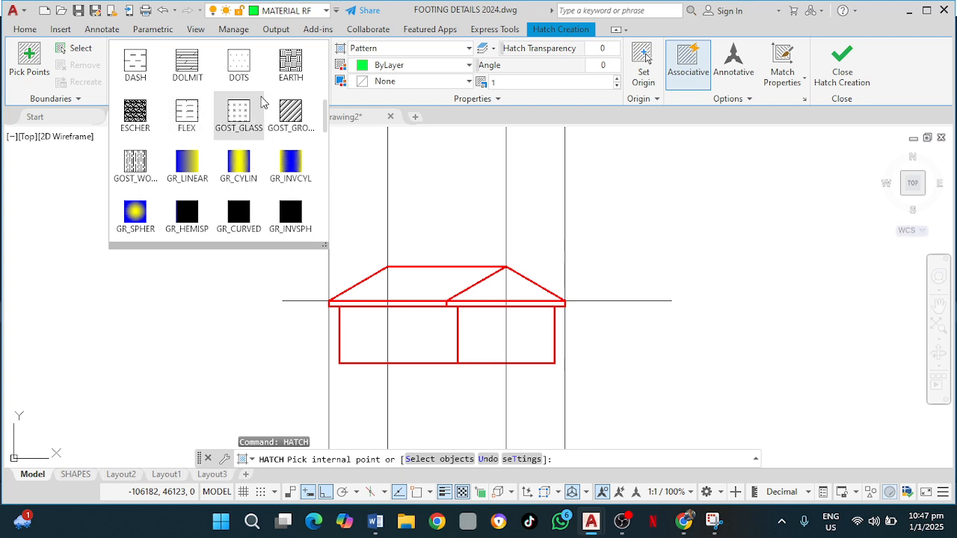
scroll(237, 120, up, 1)
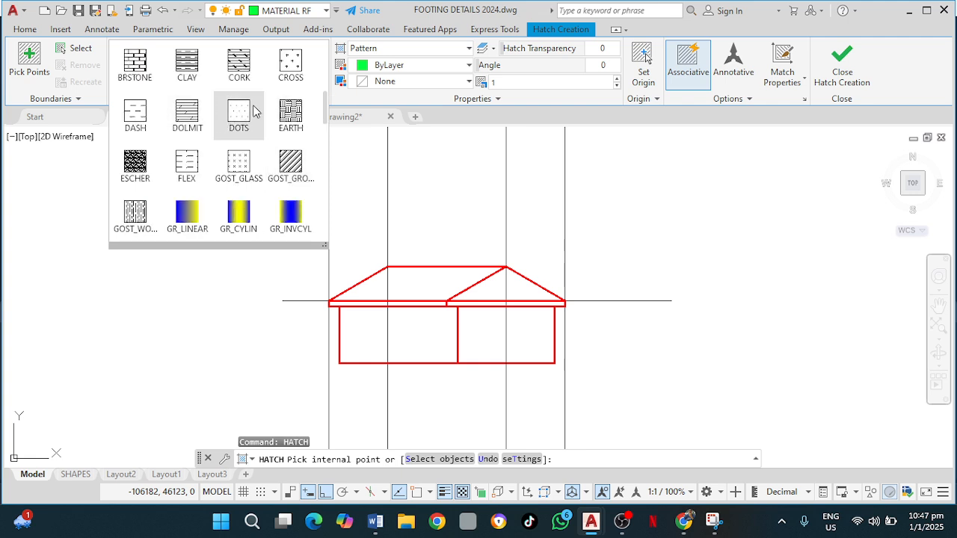
scroll(238, 118, up, 1)
scroll(198, 119, up, 1)
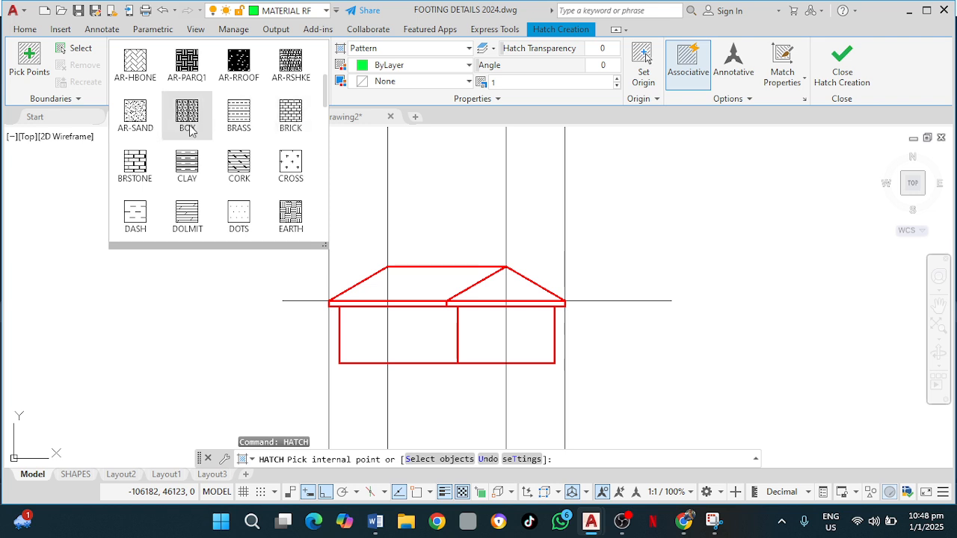
scroll(287, 111, up, 1)
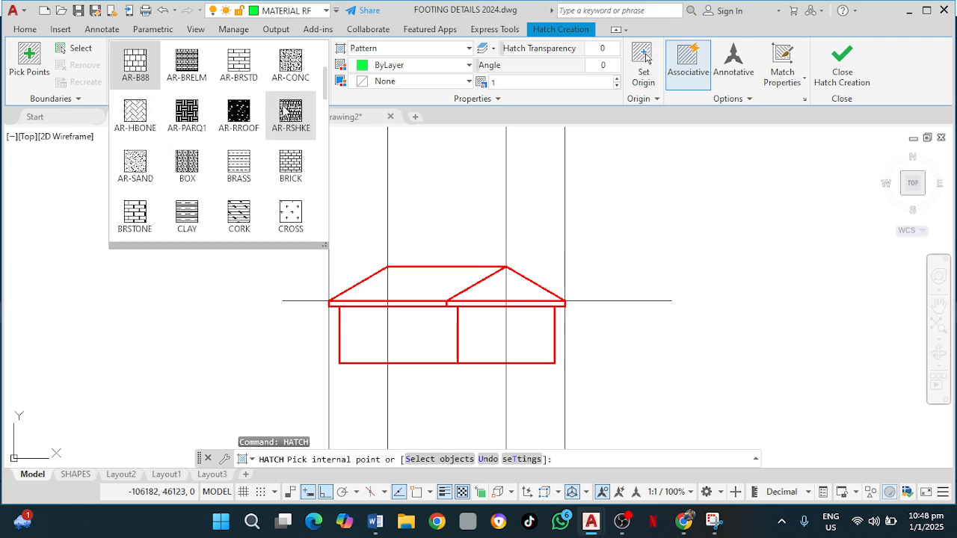
scroll(286, 110, up, 1)
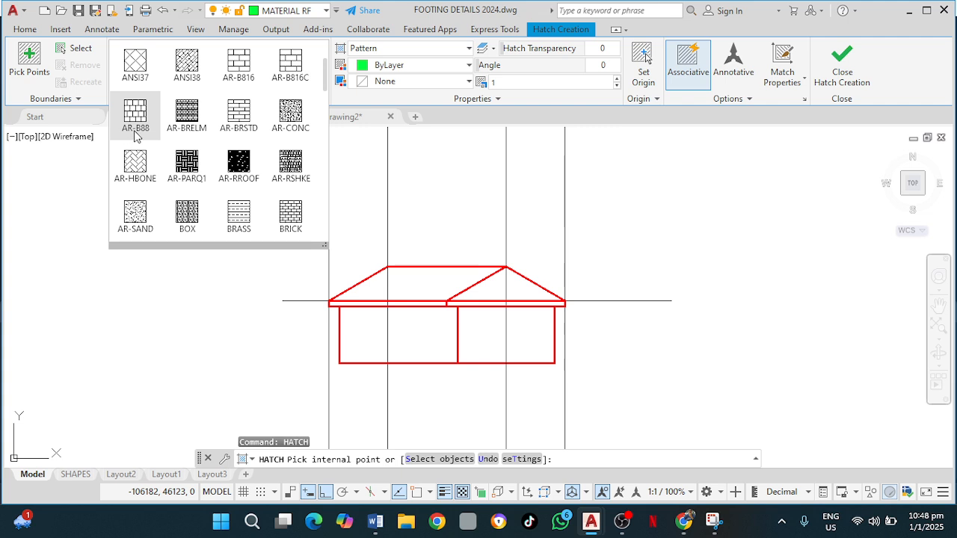
click(136, 133)
scroll(430, 283, up, 2)
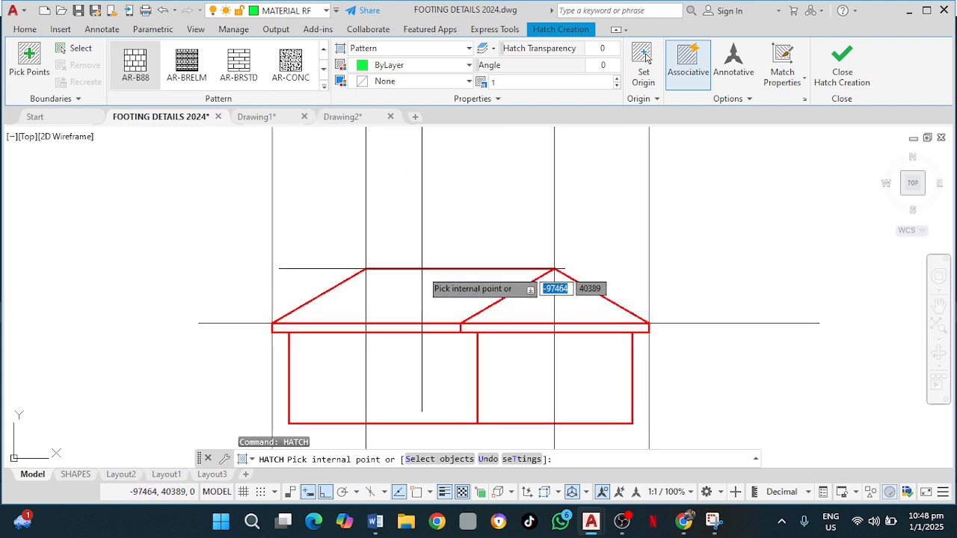
Hatch all the roof surfaces of the elevation, from the main slope to both sloping ends, with the AR-B88 pattern
click(419, 285)
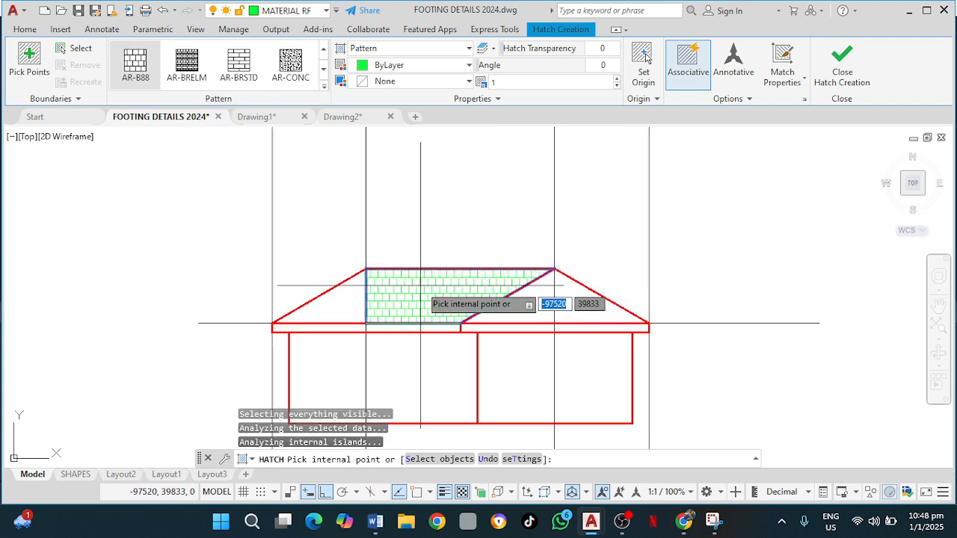
click(334, 297)
scroll(457, 300, up, 2)
middle_drag(504, 316, 476, 250)
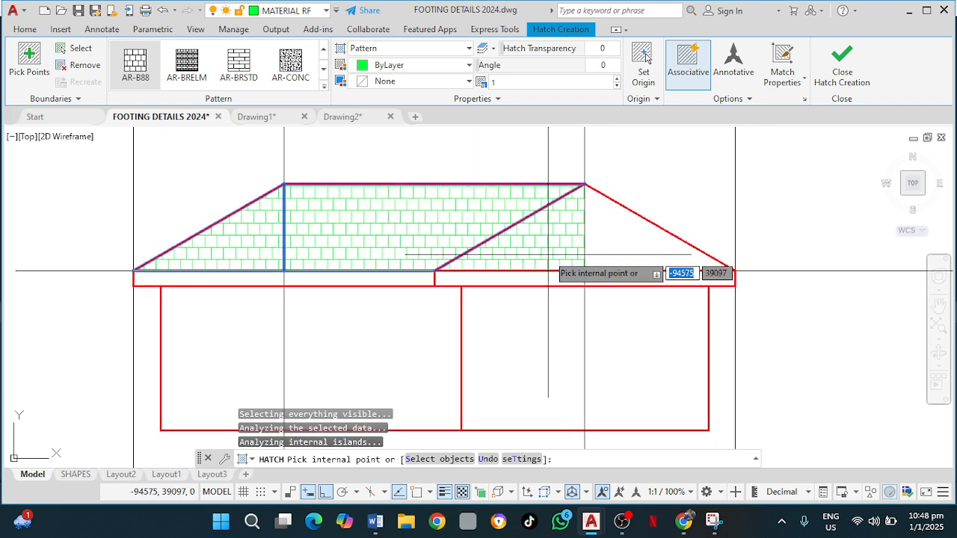
click(548, 256)
click(622, 239)
Apply the AR-B88 hatch to the main block's roof surfaces in the plan, on both sides of the ridge and at the hip end
scroll(621, 239, down, 2)
scroll(610, 324, down, 4)
middle_drag(611, 325, 581, 182)
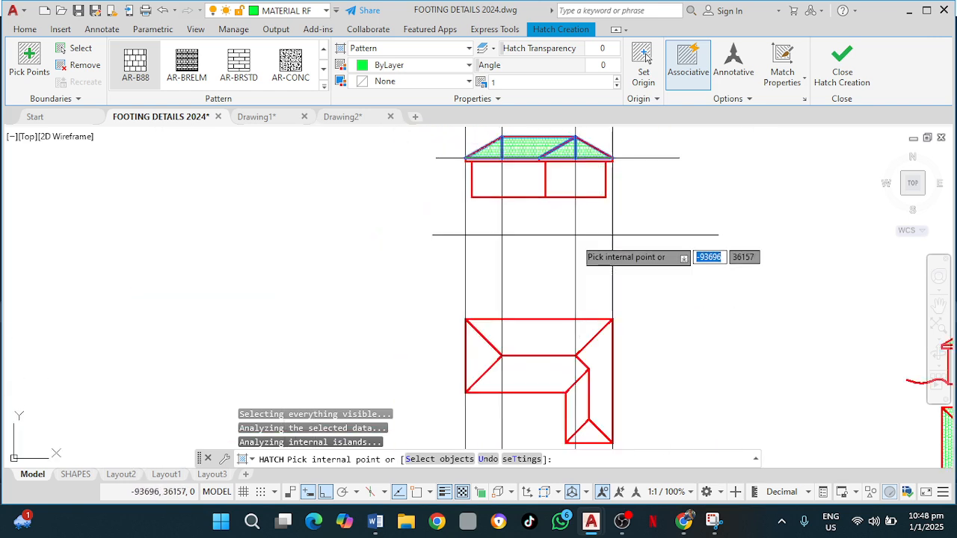
middle_drag(576, 237, 579, 167)
click(550, 270)
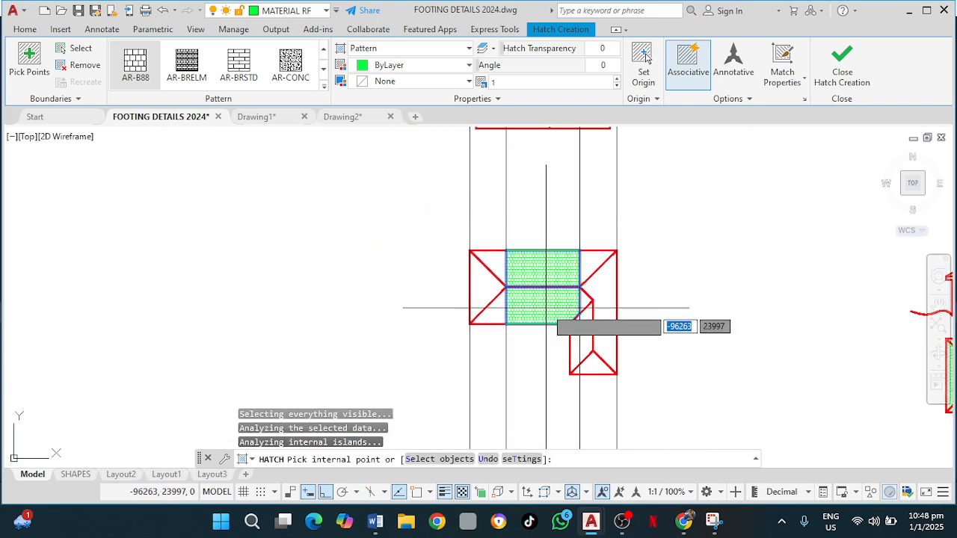
click(489, 305)
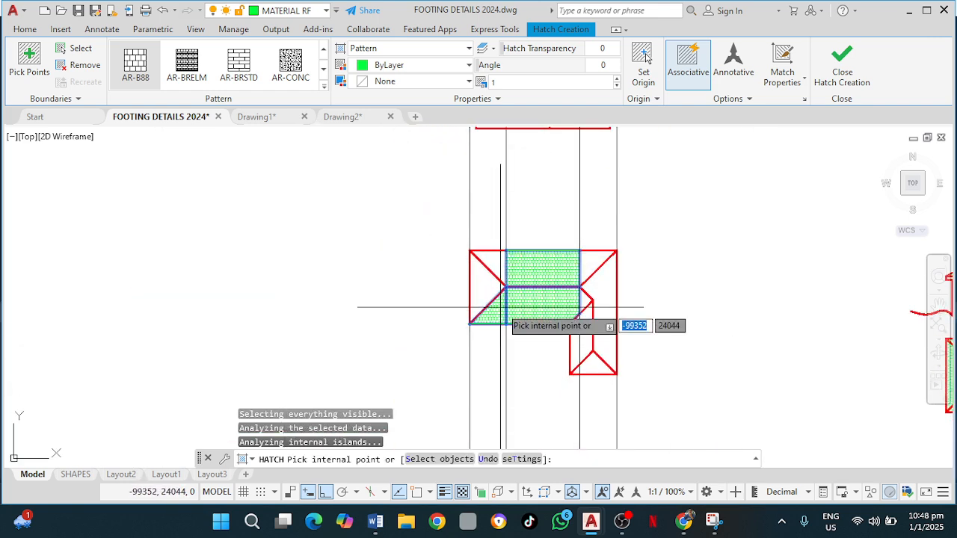
click(503, 267)
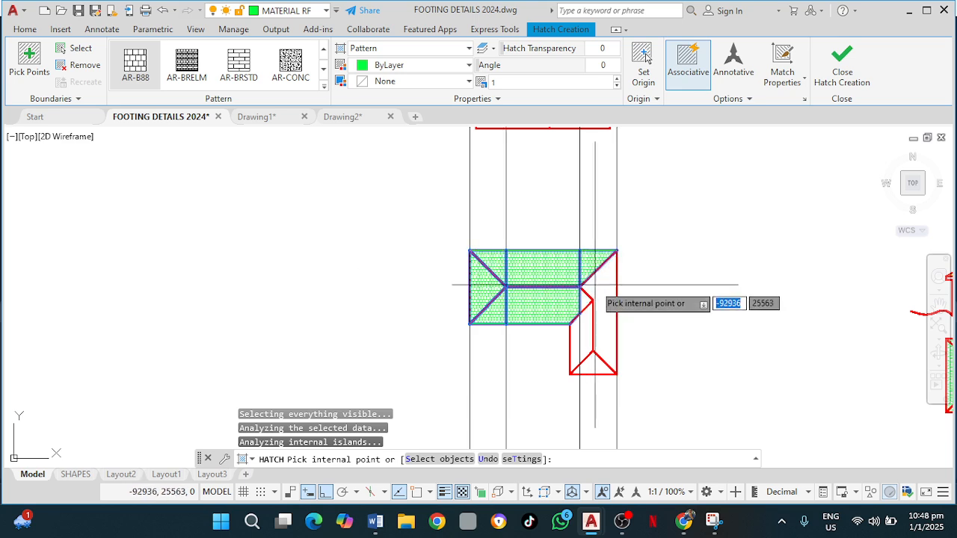
Hatch the remaining roof plan surfaces of the projecting wing, including its hip end, and finish the hatch
scroll(583, 296, up, 4)
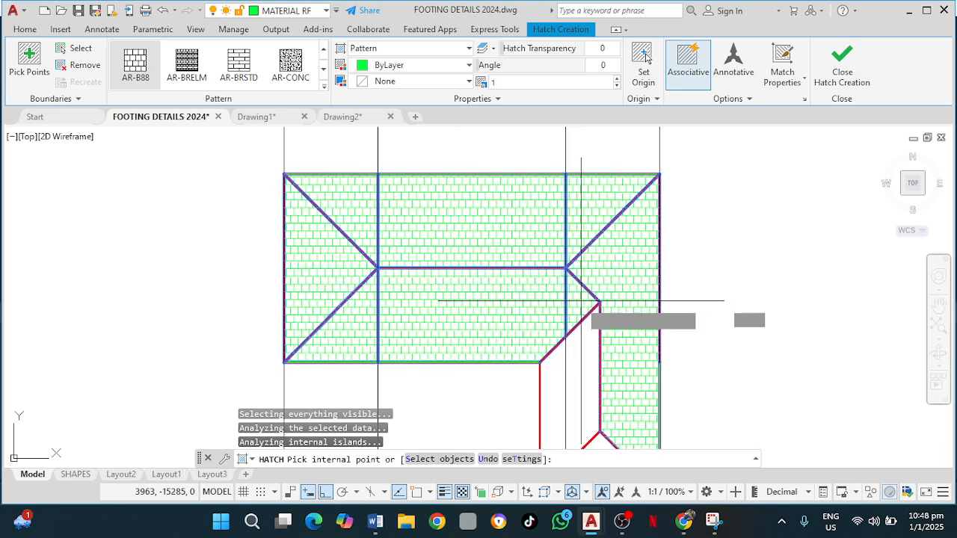
middle_drag(598, 359, 599, 295)
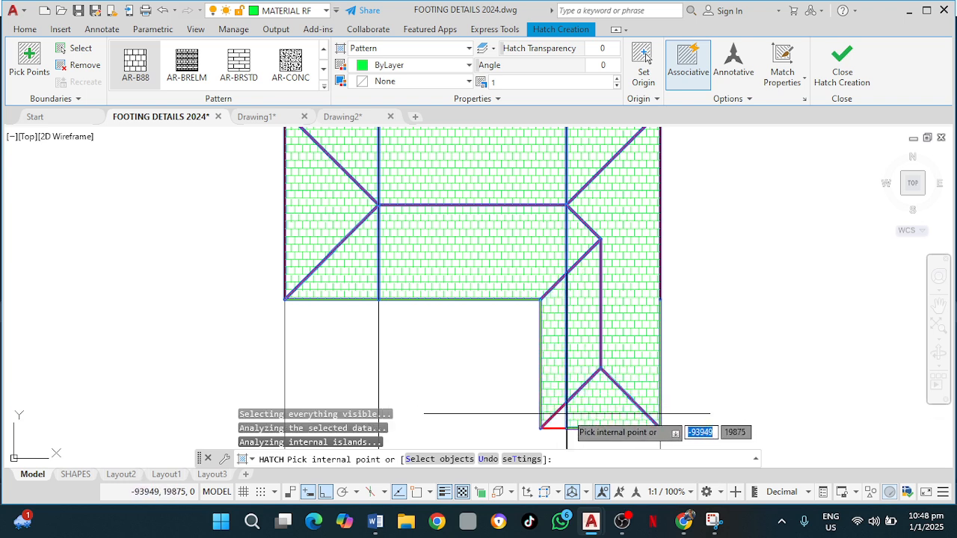
key(Escape)
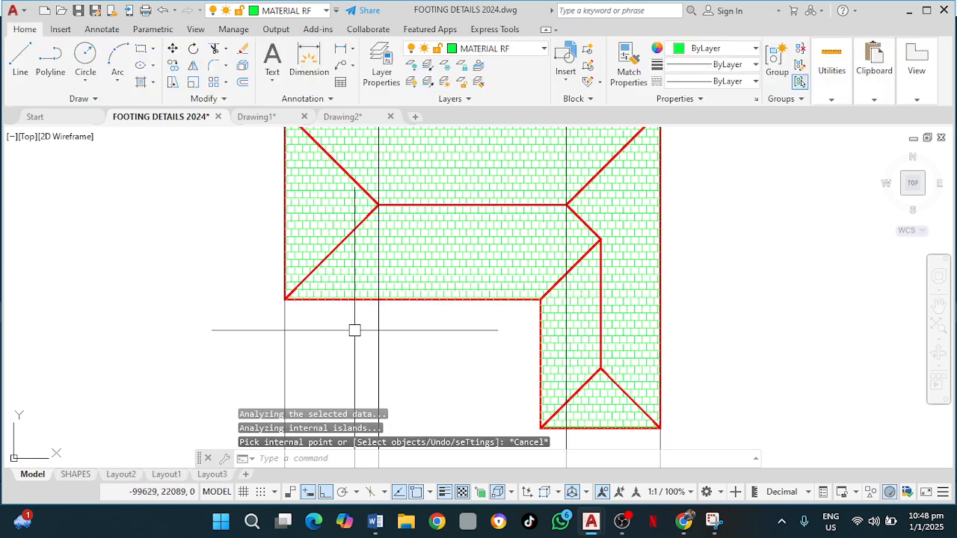
Examine the hatched elevation above the roof plan
scroll(387, 323, down, 2)
middle_drag(457, 202, 446, 423)
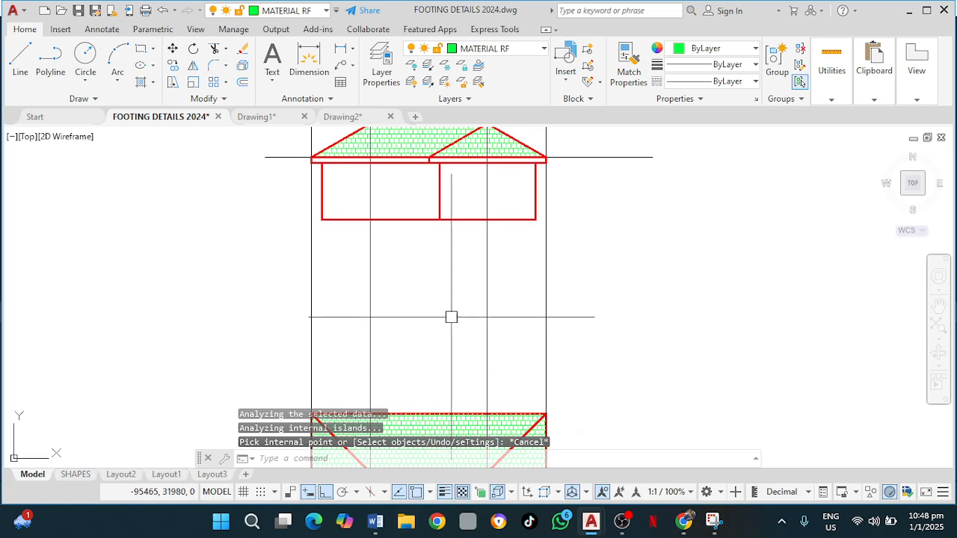
middle_drag(450, 260, 437, 321)
scroll(441, 320, up, 2)
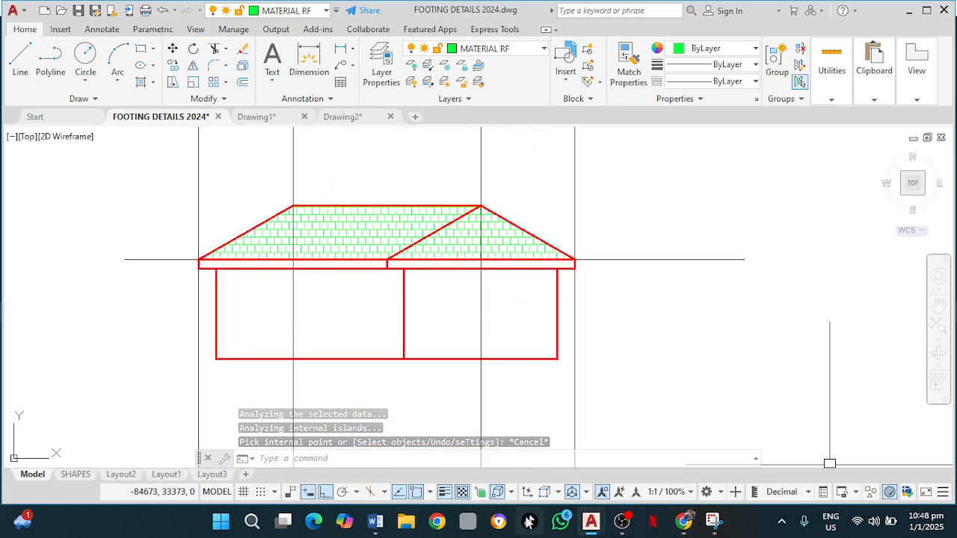
mouse_move(617, 517)
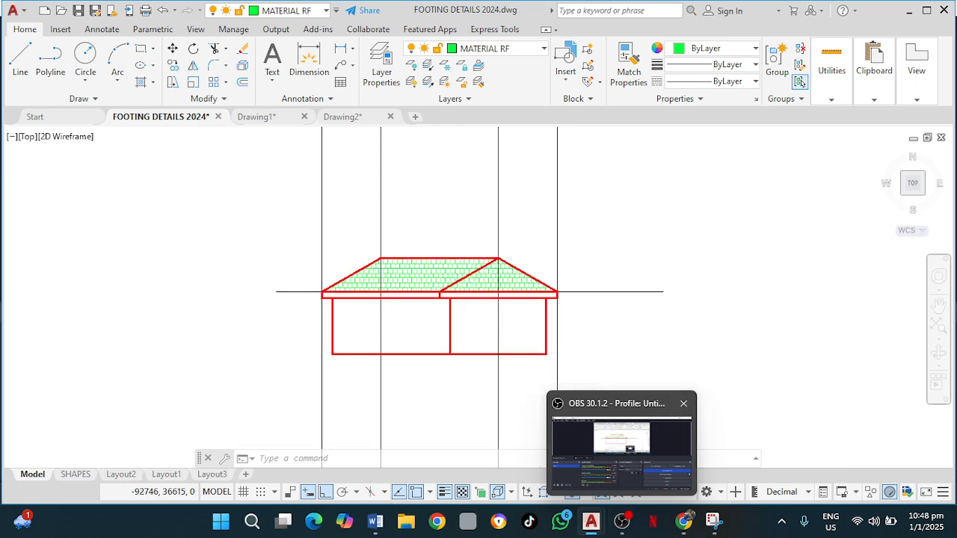
scroll(531, 329, down, 6)
scroll(568, 314, up, 2)
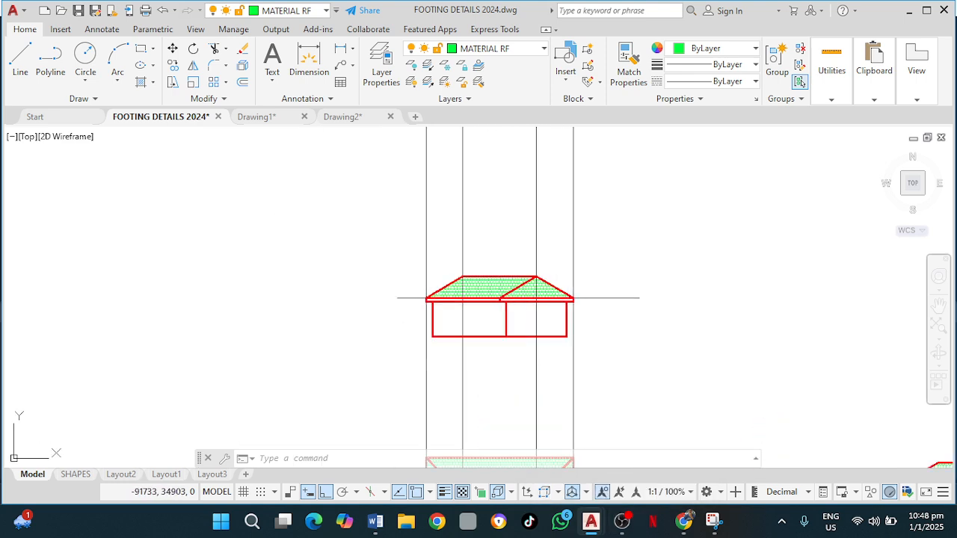
scroll(591, 326, up, 2)
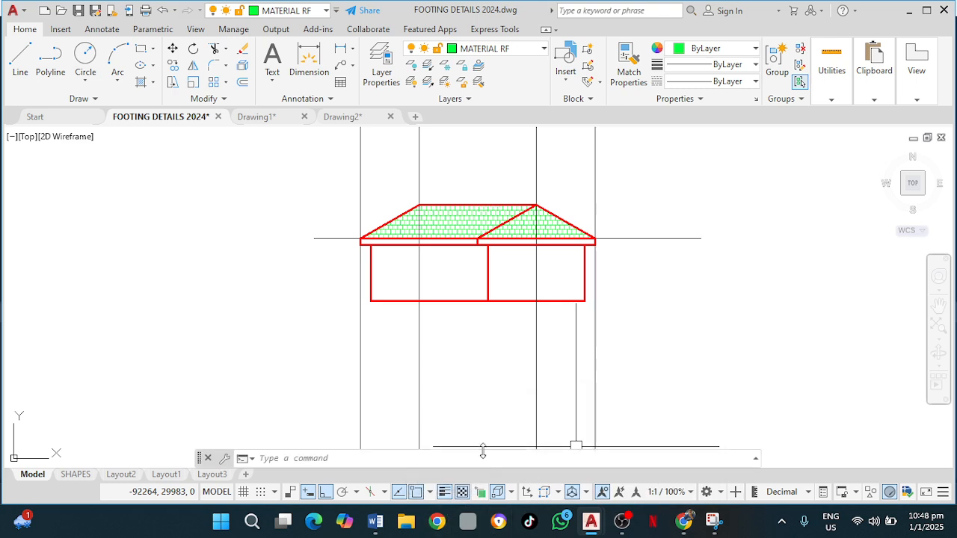
click(620, 522)
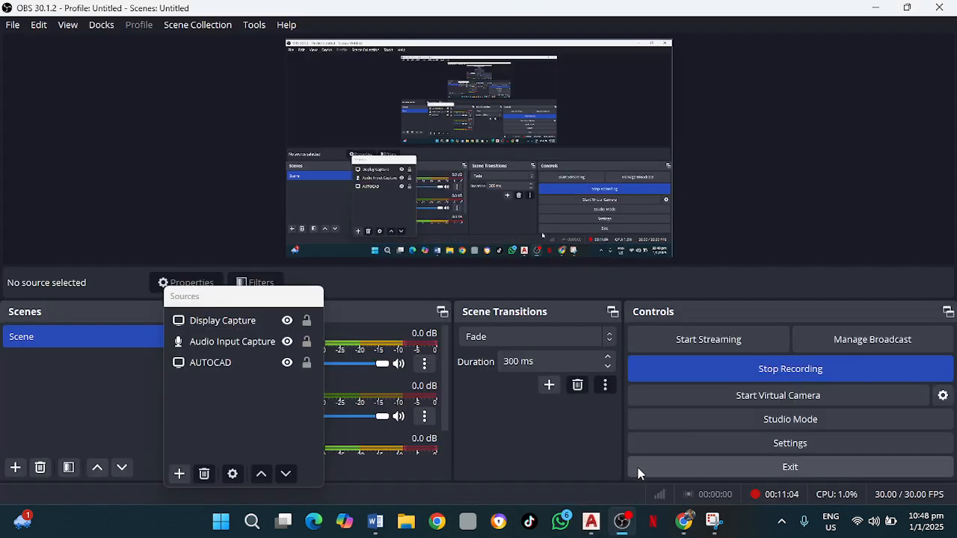